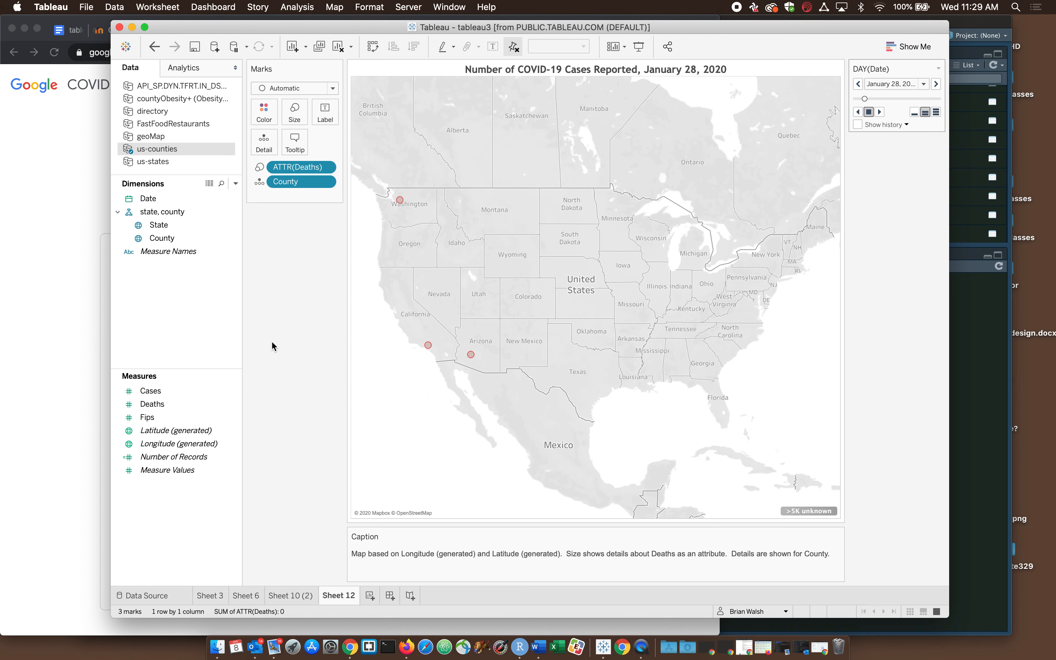
- Open the form for adding a Mapbox map as a new background map service
{"action": "left_click_drag", "start_coordinate": [254, 34], "coordinate": [328, 24]}
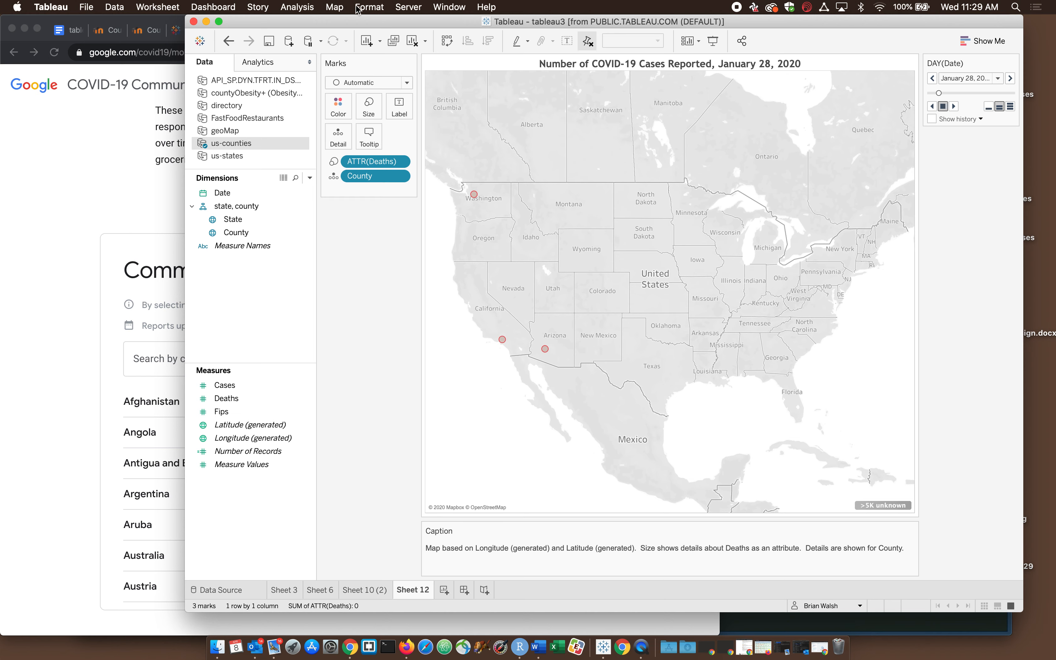
{"action": "left_click", "coordinate": [328, 6]}
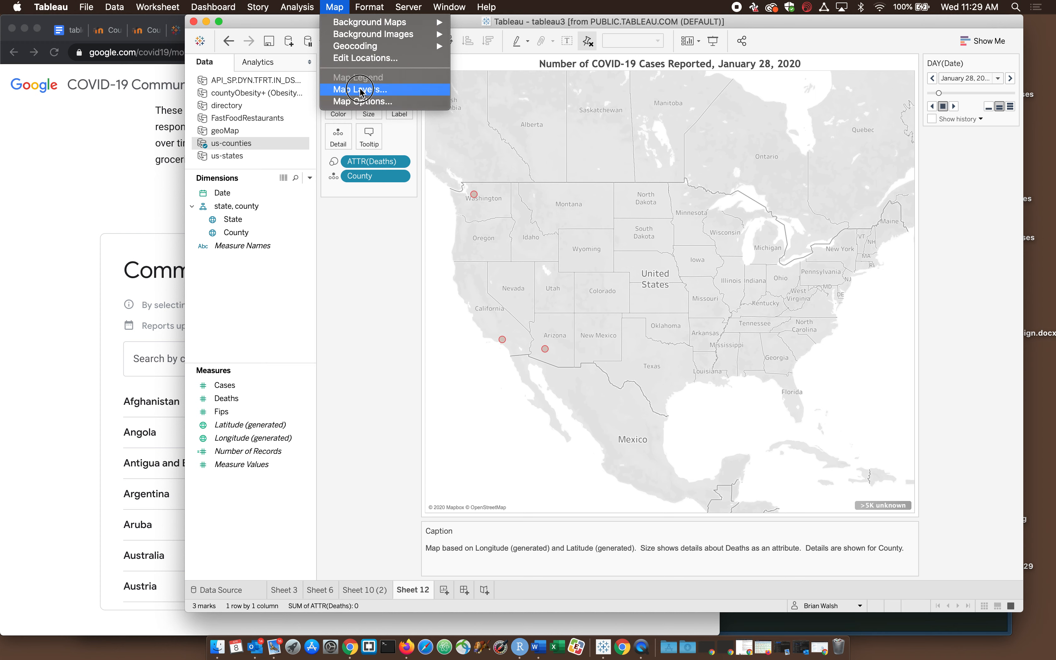
{"action": "left_click_drag", "start_coordinate": [359, 89], "coordinate": [367, 270]}
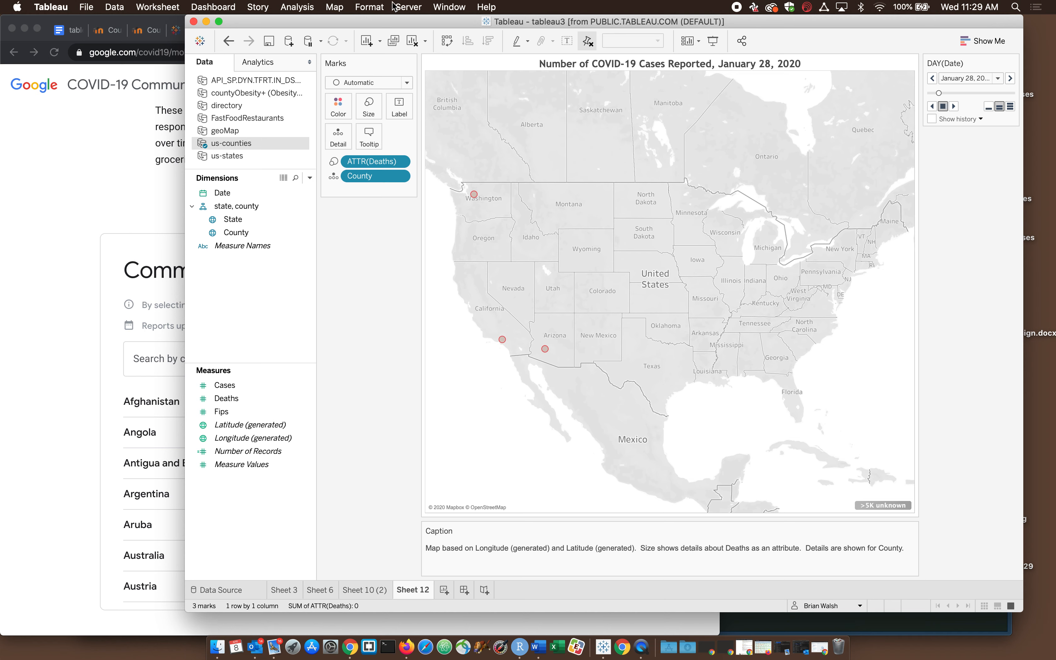
{"action": "left_click", "coordinate": [330, 5]}
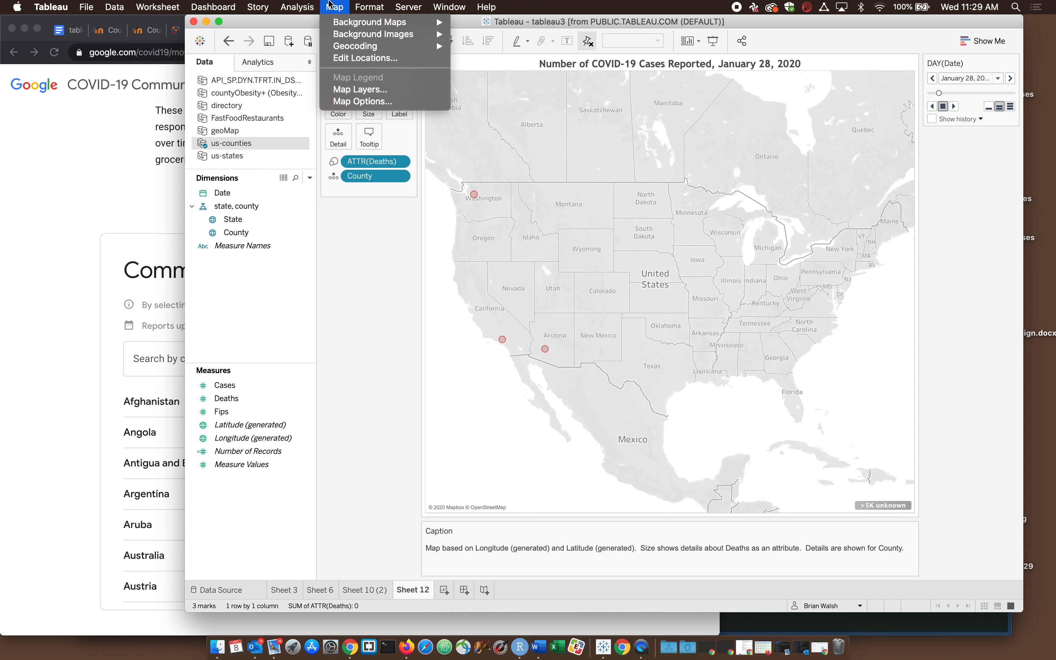
{"action": "mouse_move", "coordinate": [408, 6]}
{"action": "mouse_move", "coordinate": [461, 23]}
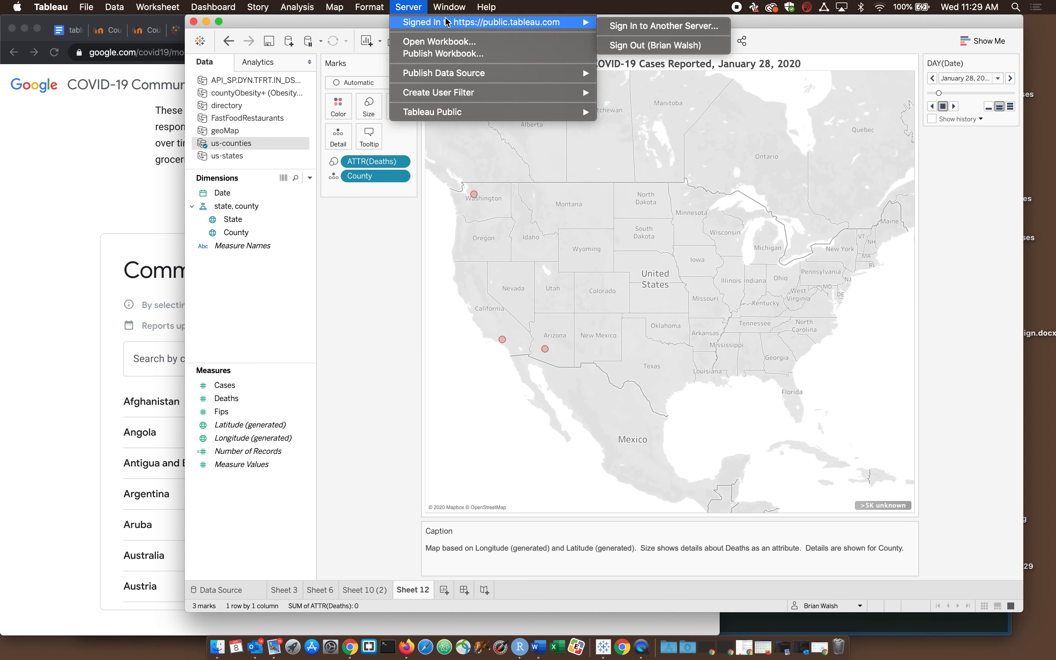
{"action": "mouse_move", "coordinate": [334, 7]}
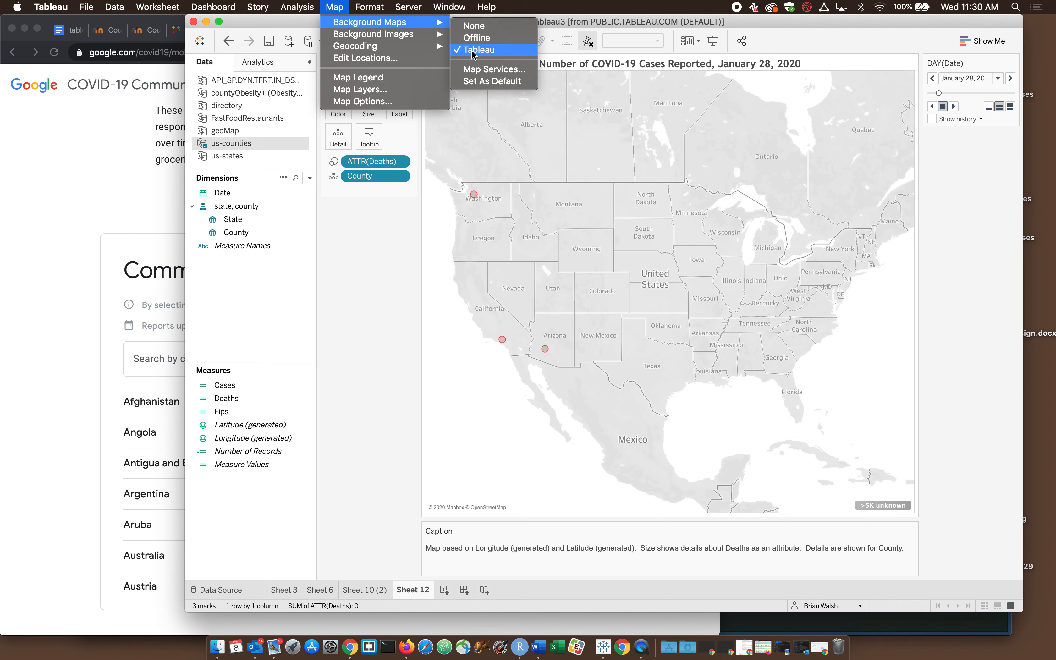
{"action": "left_click", "coordinate": [512, 70]}
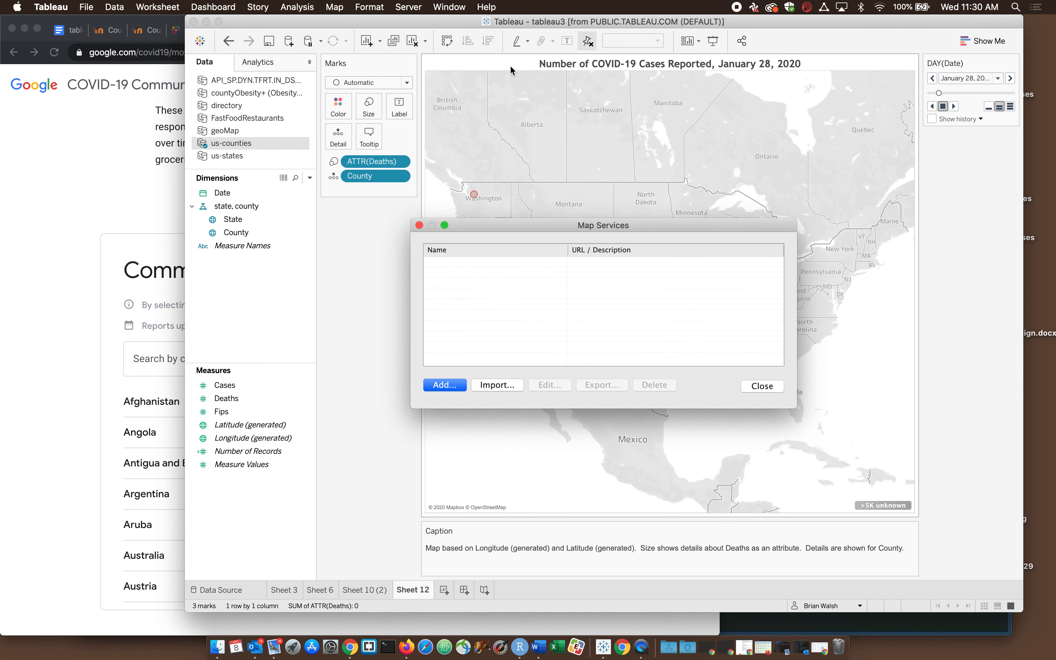
{"action": "left_click", "coordinate": [432, 388]}
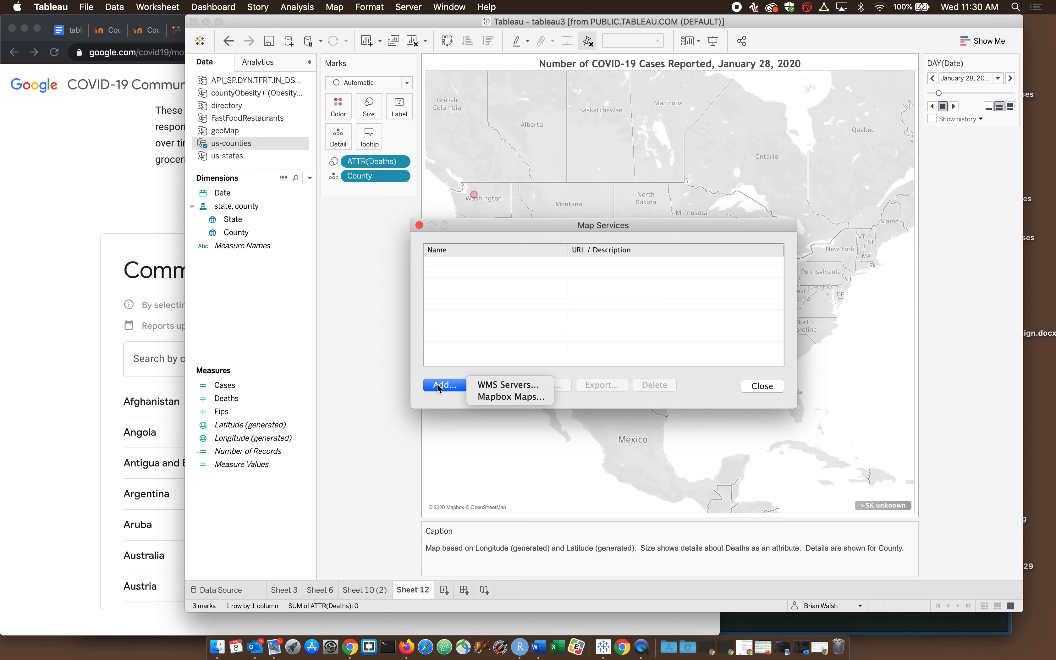
{"action": "left_click", "coordinate": [507, 400]}
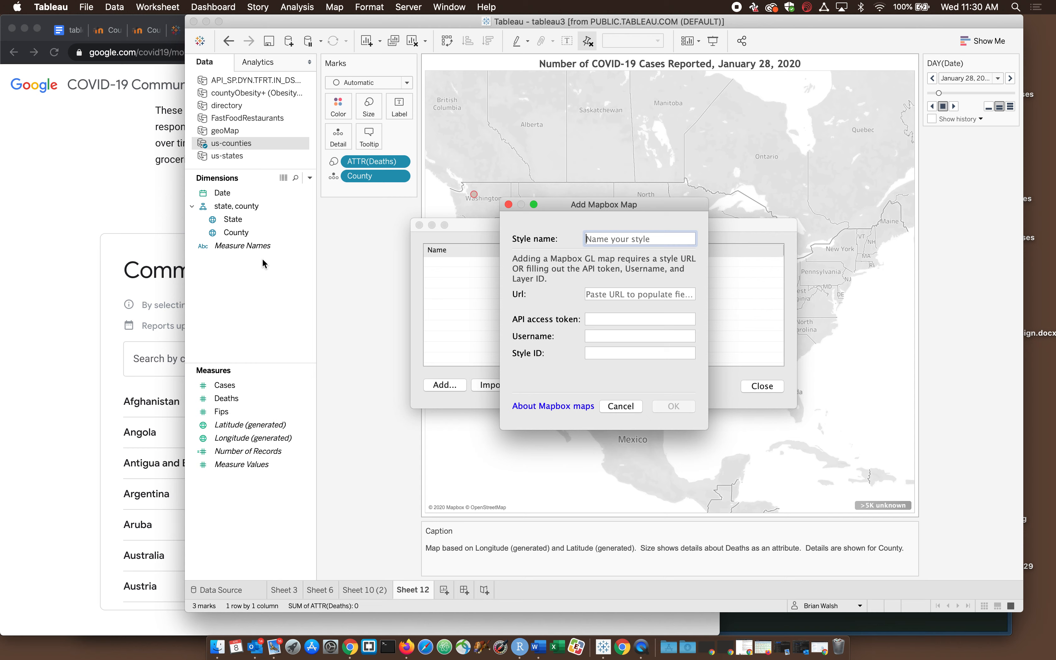
- Switch to Chrome and open the Mapbox Studio styles page by way of the Mapbox site's account dashboard
{"action": "left_click", "coordinate": [176, 193]}
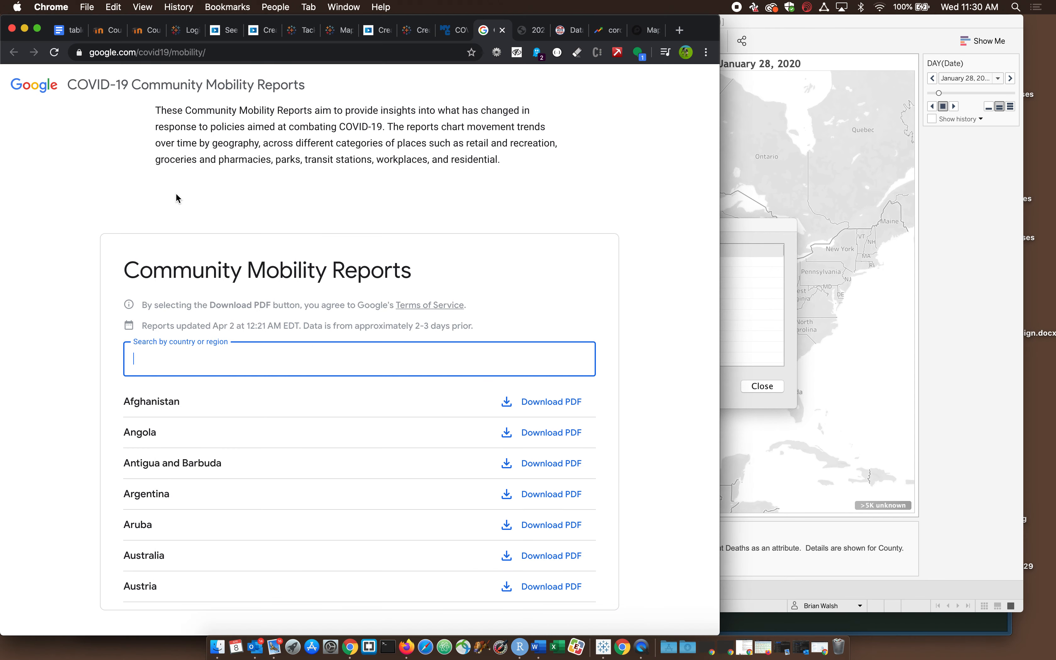
{"action": "left_click", "coordinate": [646, 31]}
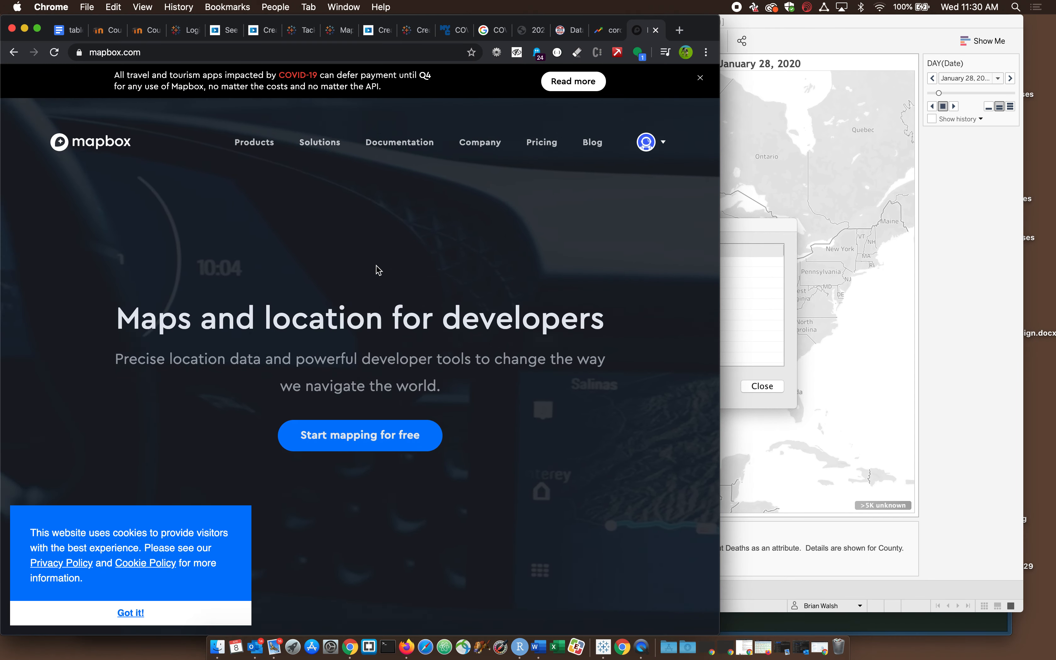
{"action": "left_click_drag", "start_coordinate": [700, 23], "coordinate": [703, 9]}
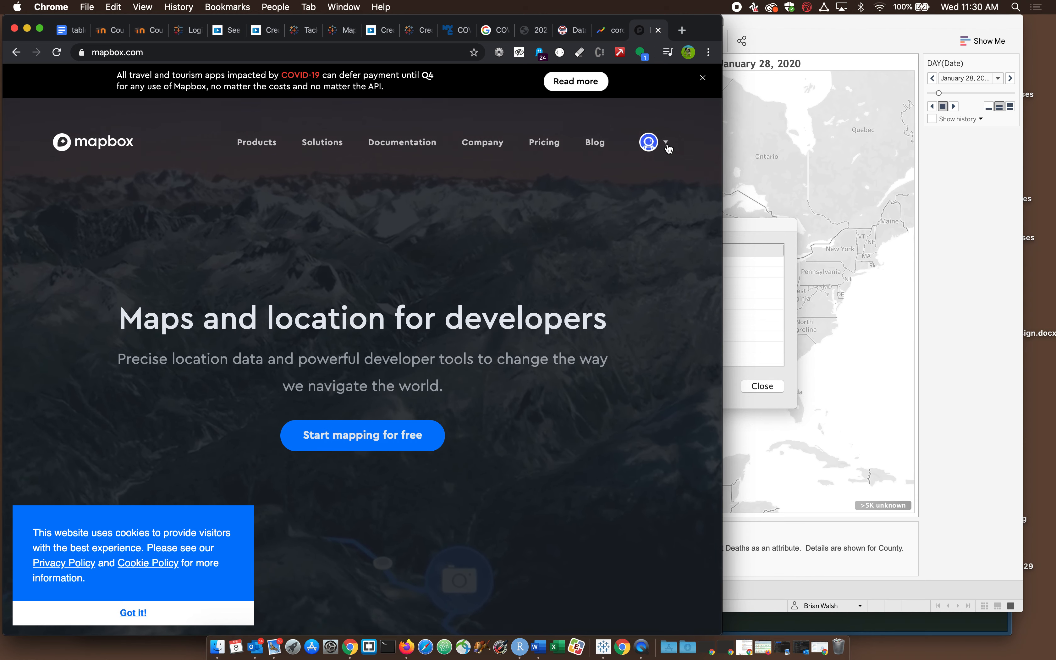
{"action": "left_click", "coordinate": [667, 146]}
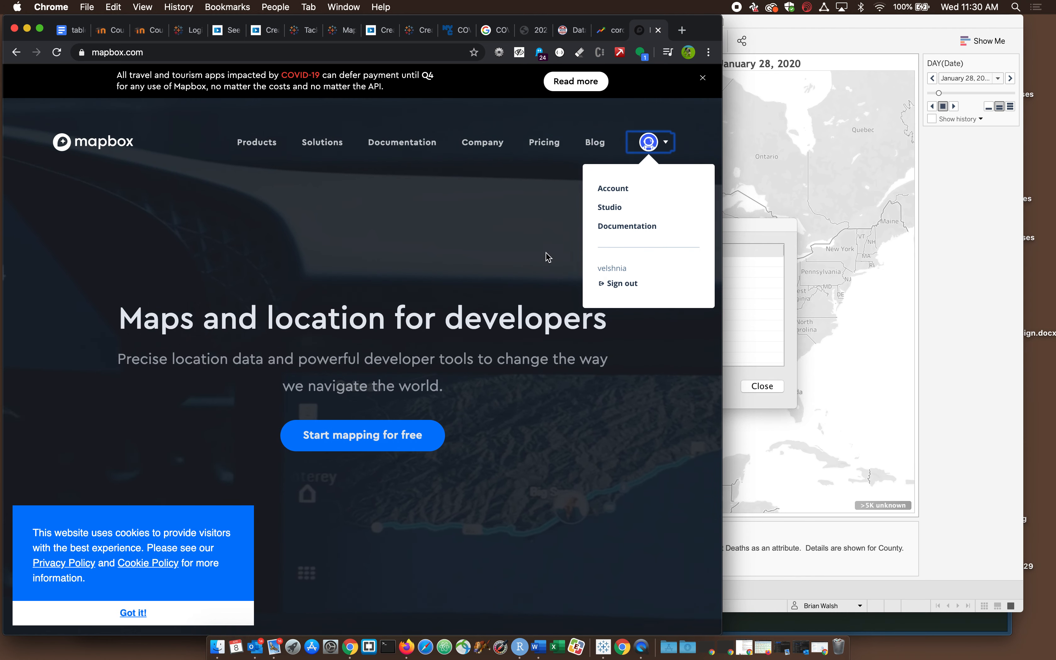
{"action": "left_click", "coordinate": [694, 135]}
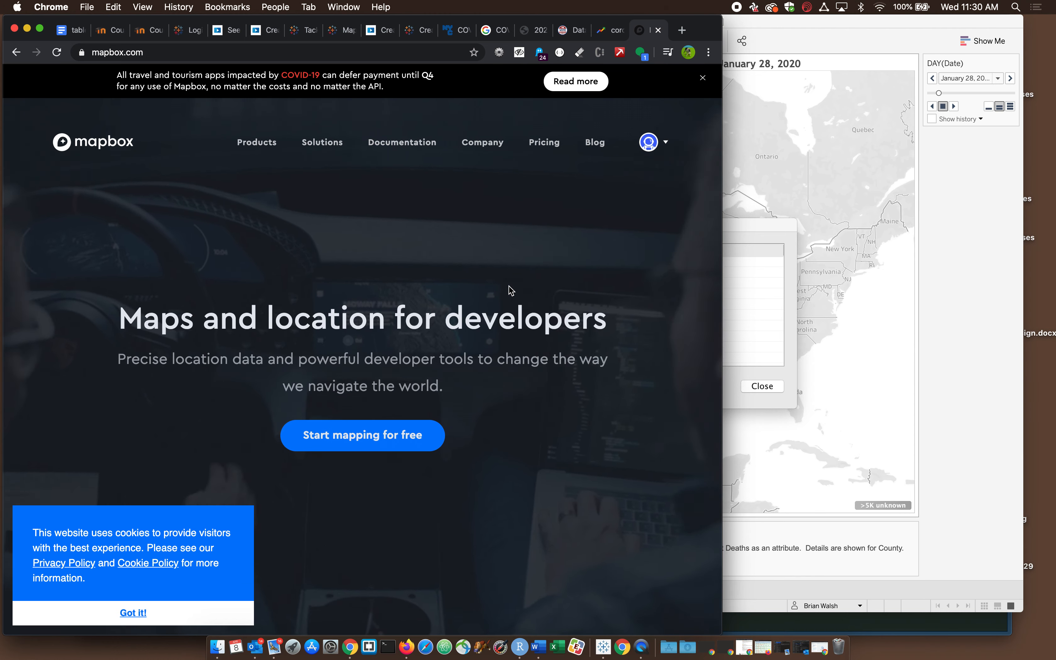
{"action": "left_click", "coordinate": [377, 428]}
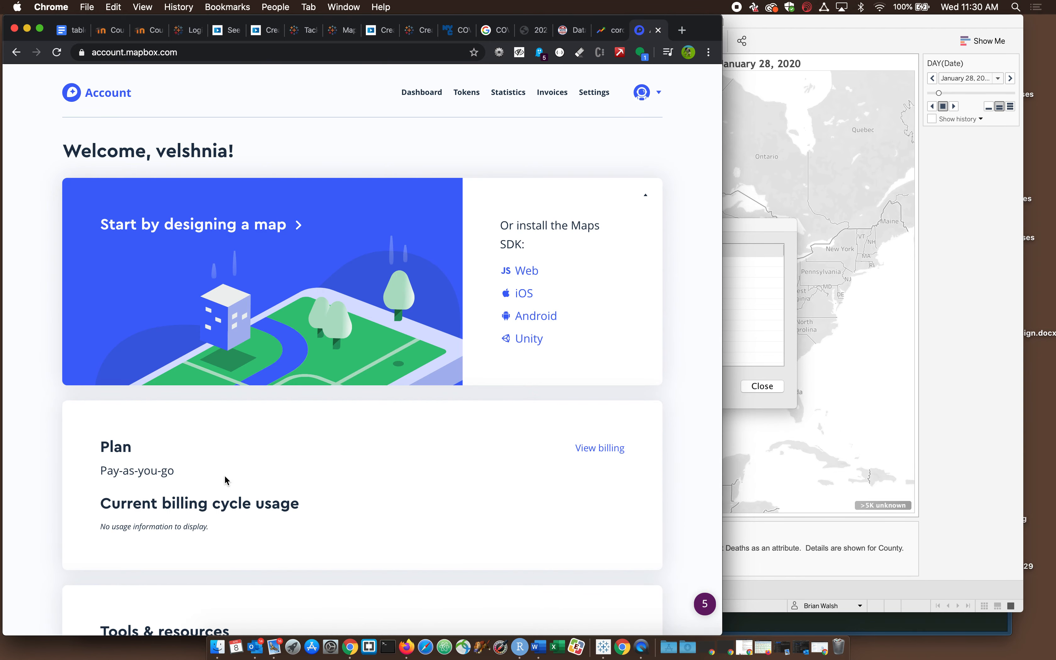
{"action": "left_click", "coordinate": [243, 230]}
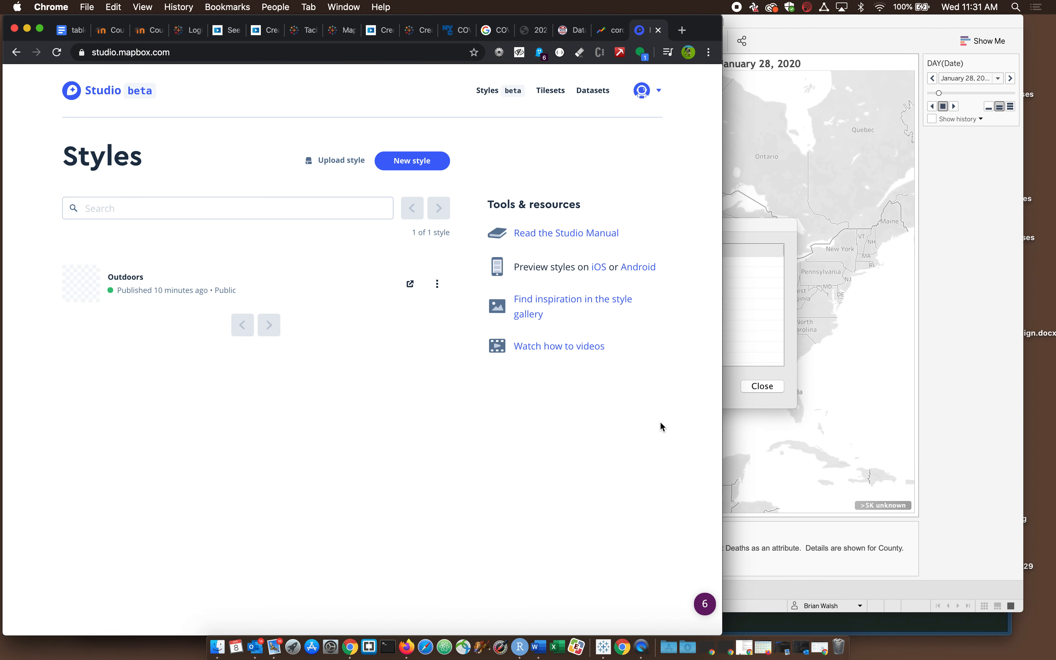
- Create a new map style from the Outdoors template and open it for customizing
{"action": "left_click", "coordinate": [420, 165]}
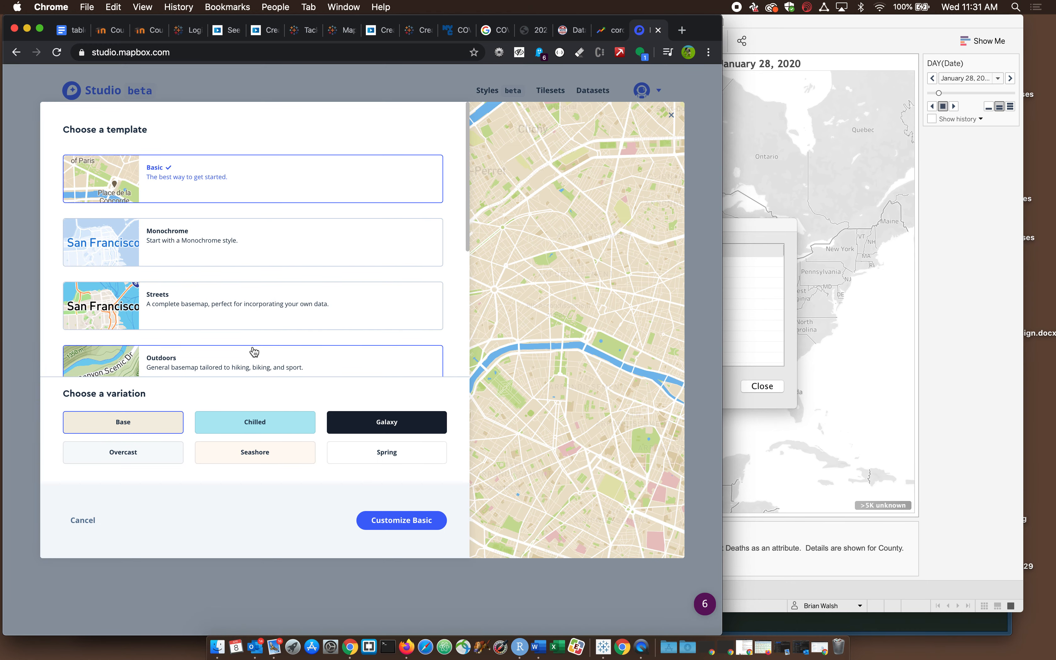
{"action": "scroll", "coordinate": [208, 276], "scroll_direction": "down", "scroll_amount": 5}
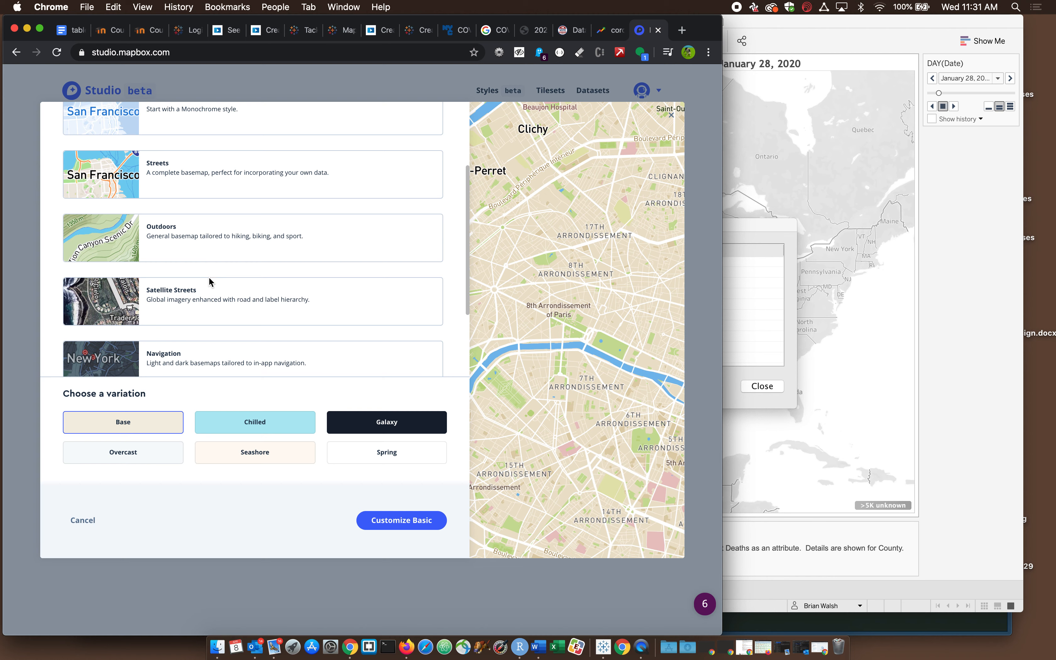
{"action": "scroll", "coordinate": [210, 283], "scroll_direction": "up", "scroll_amount": 5}
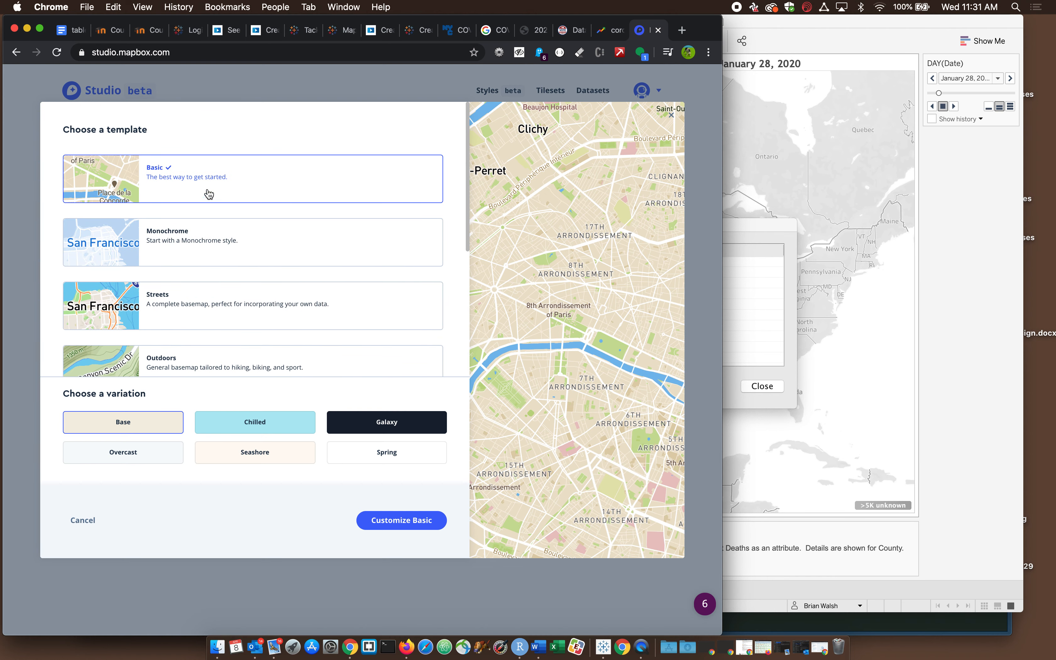
{"action": "scroll", "coordinate": [226, 308], "scroll_direction": "down", "scroll_amount": 3}
{"action": "left_click", "coordinate": [225, 299]}
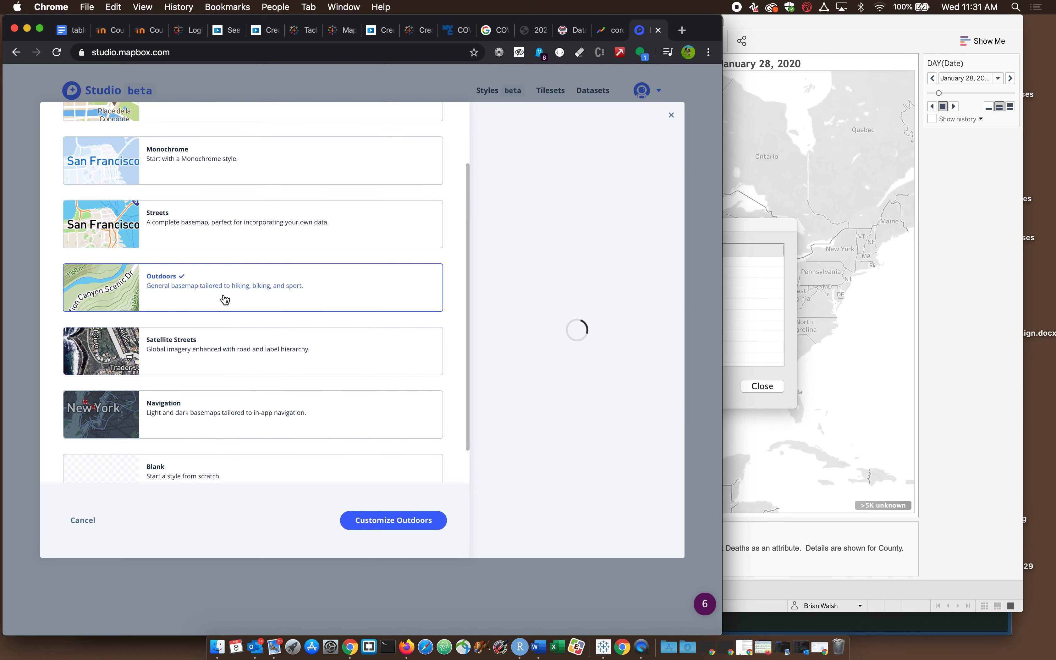
{"action": "left_click", "coordinate": [368, 526]}
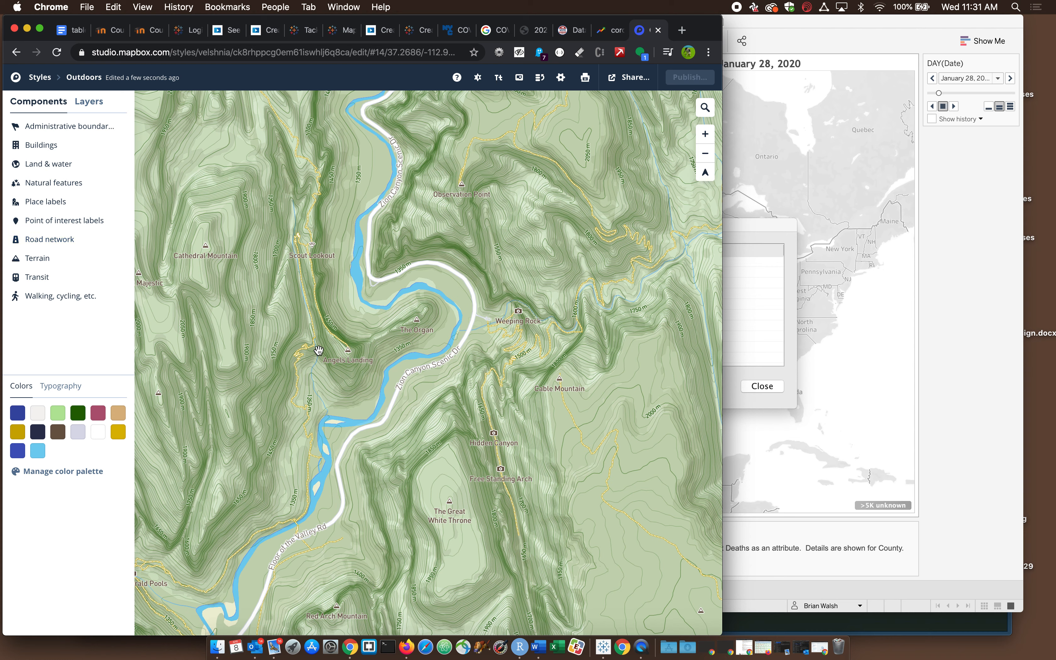
- In the Land & water component, turn off Landcover and set the landuse and landcover style to Standard
{"action": "left_click", "coordinate": [42, 165]}
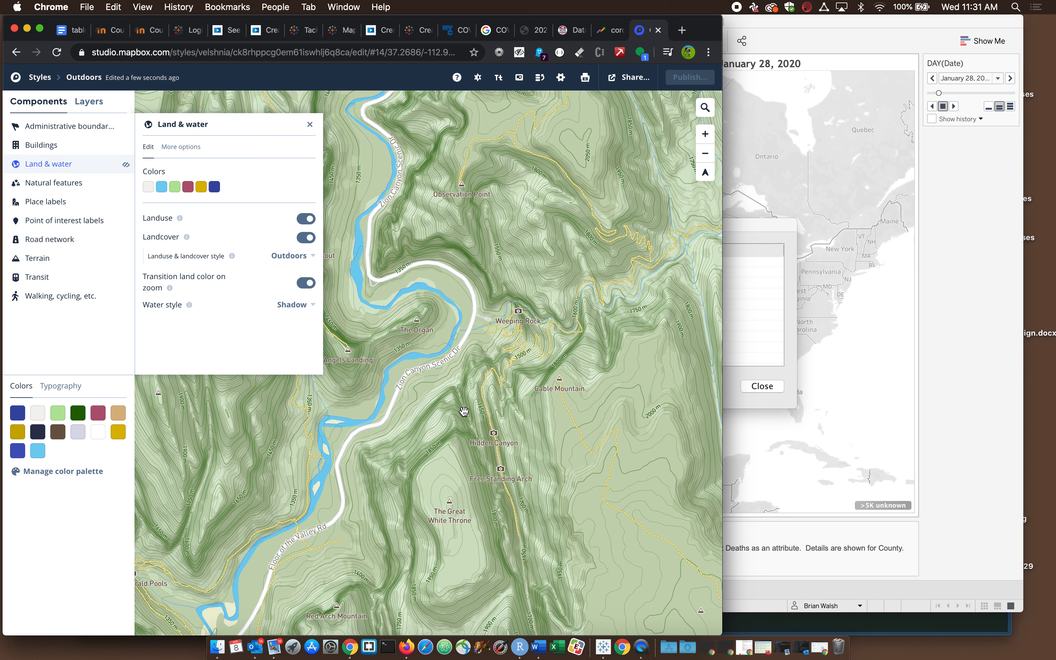
{"action": "left_click", "coordinate": [305, 238]}
{"action": "left_click", "coordinate": [306, 219]}
{"action": "left_click", "coordinate": [305, 219]}
{"action": "left_click", "coordinate": [309, 259]}
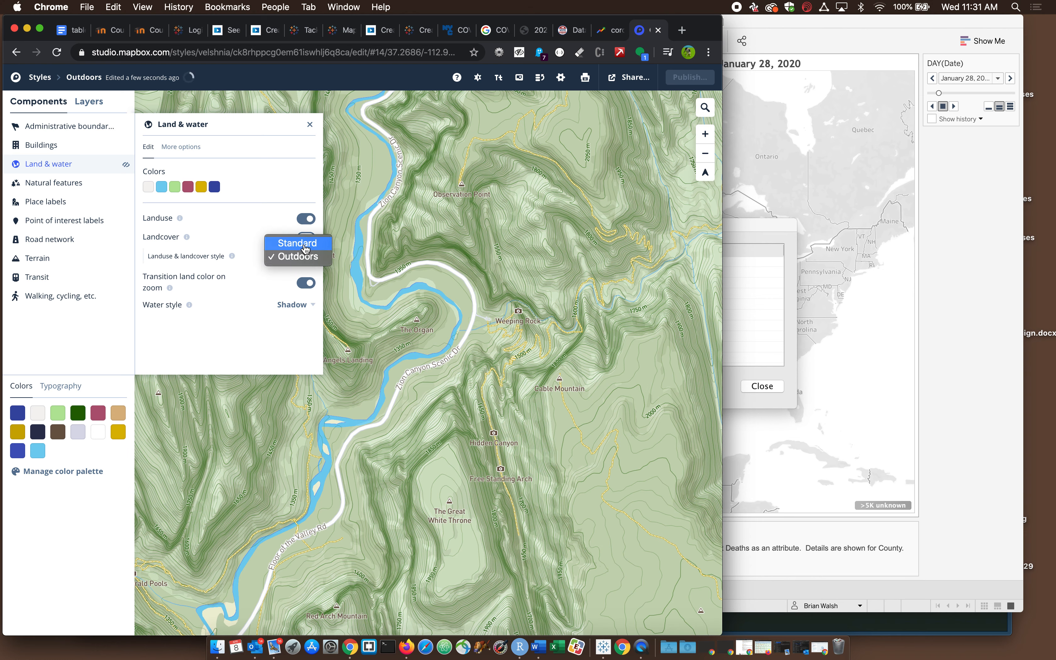
{"action": "left_click", "coordinate": [306, 243]}
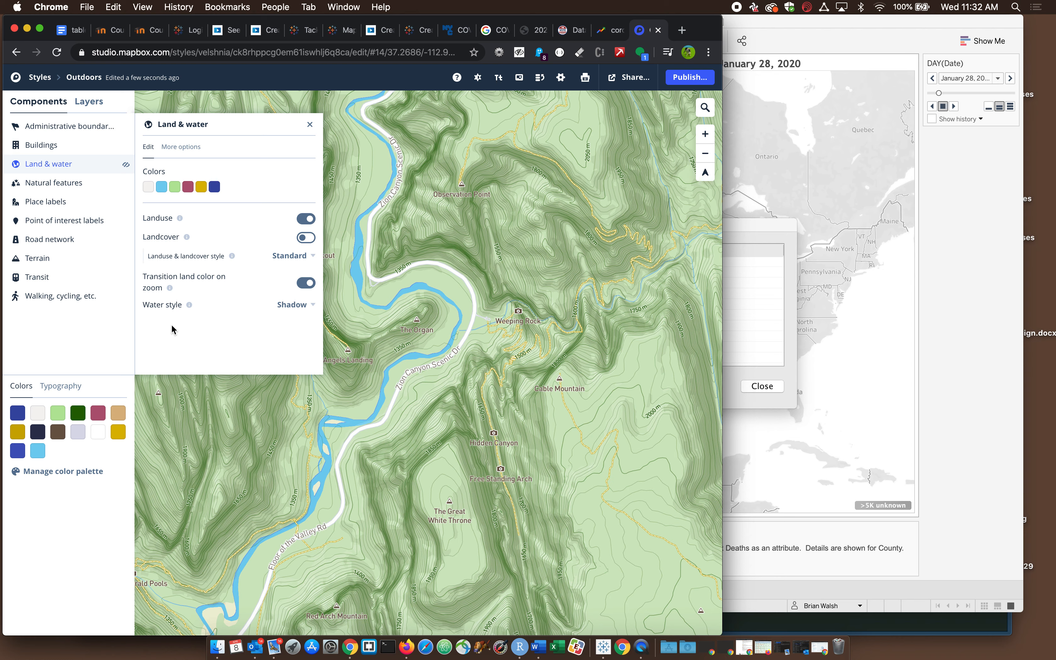
- Set the label style of the Natural features component to Icon only
{"action": "left_click", "coordinate": [73, 185]}
{"action": "left_click", "coordinate": [72, 186]}
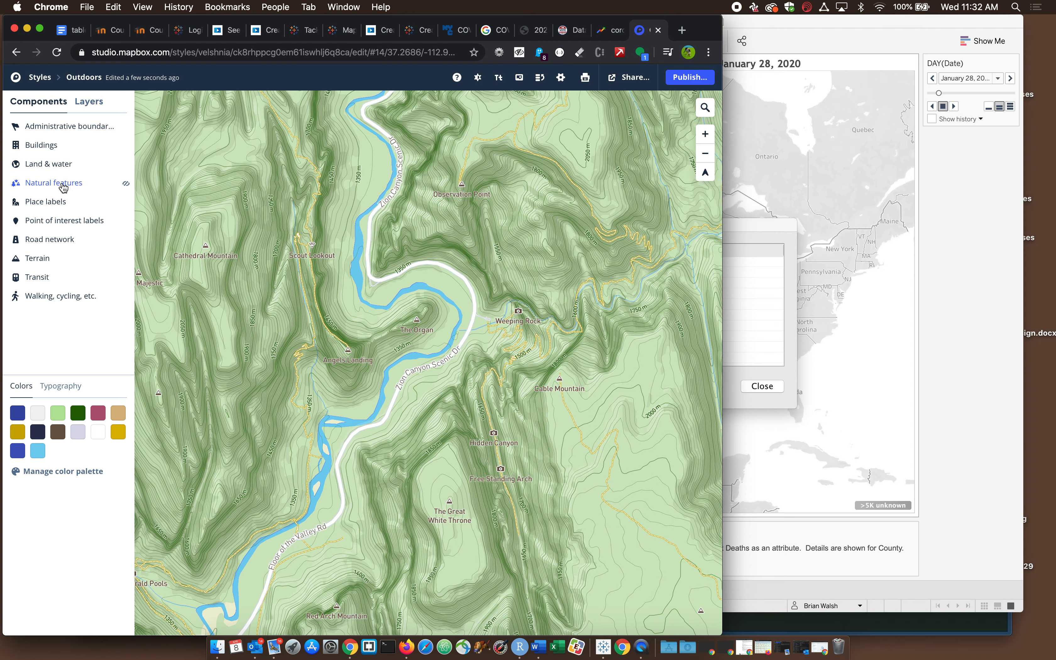
{"action": "left_click", "coordinate": [64, 185]}
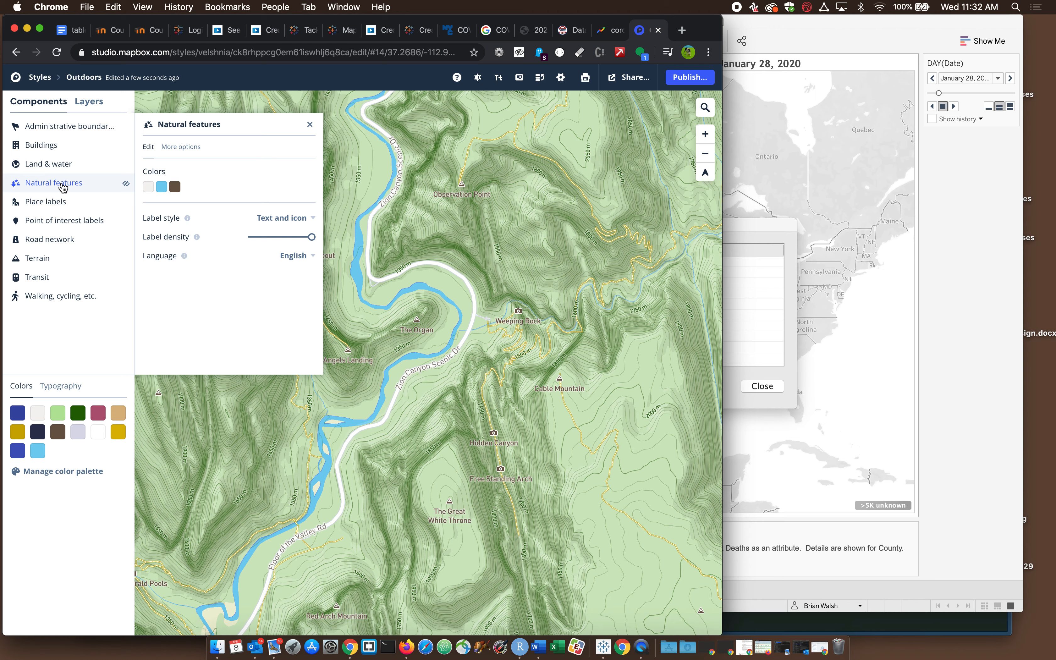
{"action": "left_click", "coordinate": [306, 217]}
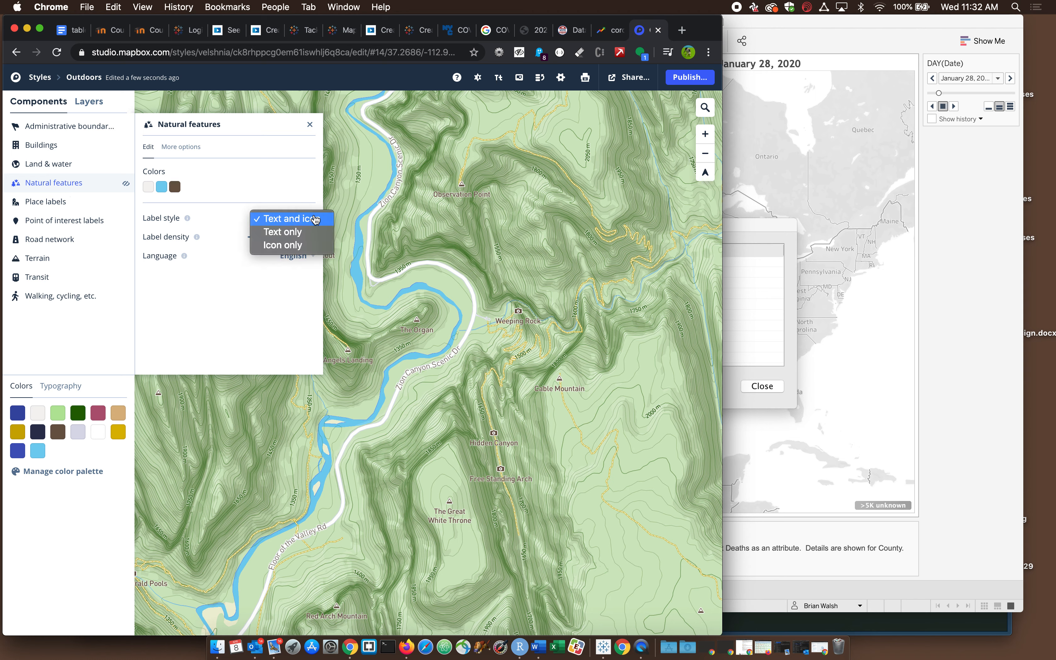
{"action": "left_click", "coordinate": [301, 245]}
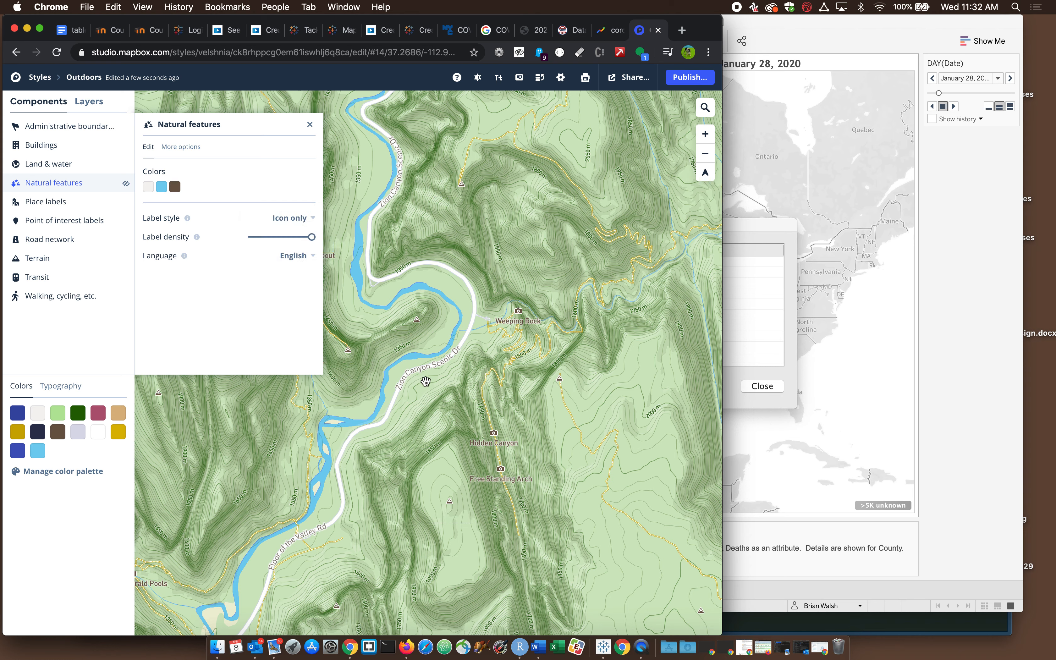
- Eject the Natural features component into its 5 separate layers and close the layer style settings
{"action": "left_click", "coordinate": [187, 147]}
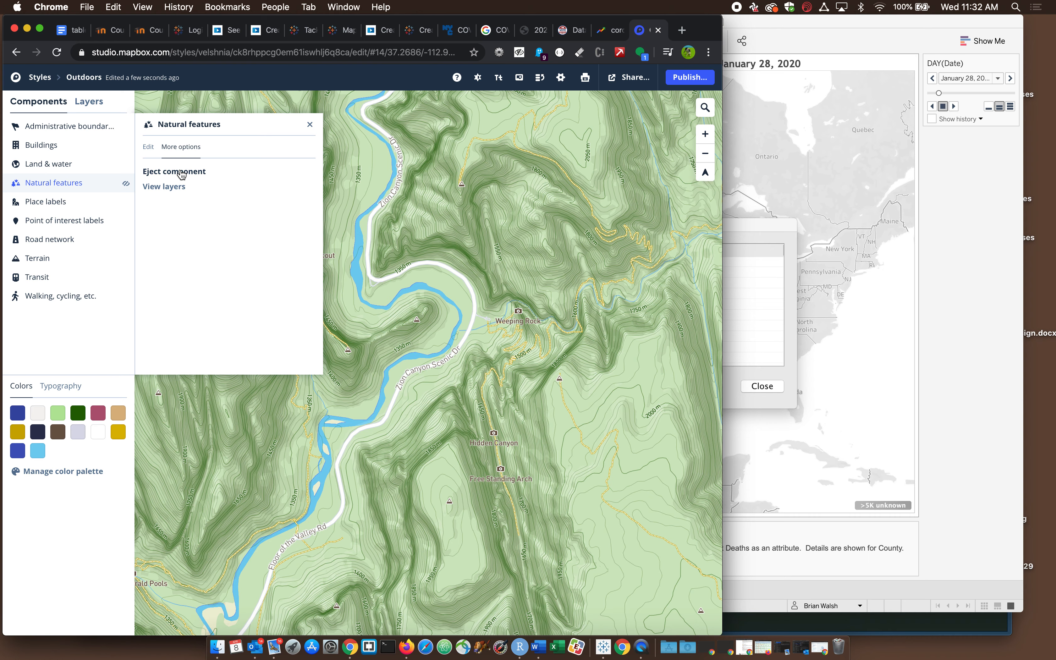
{"action": "left_click", "coordinate": [181, 172]}
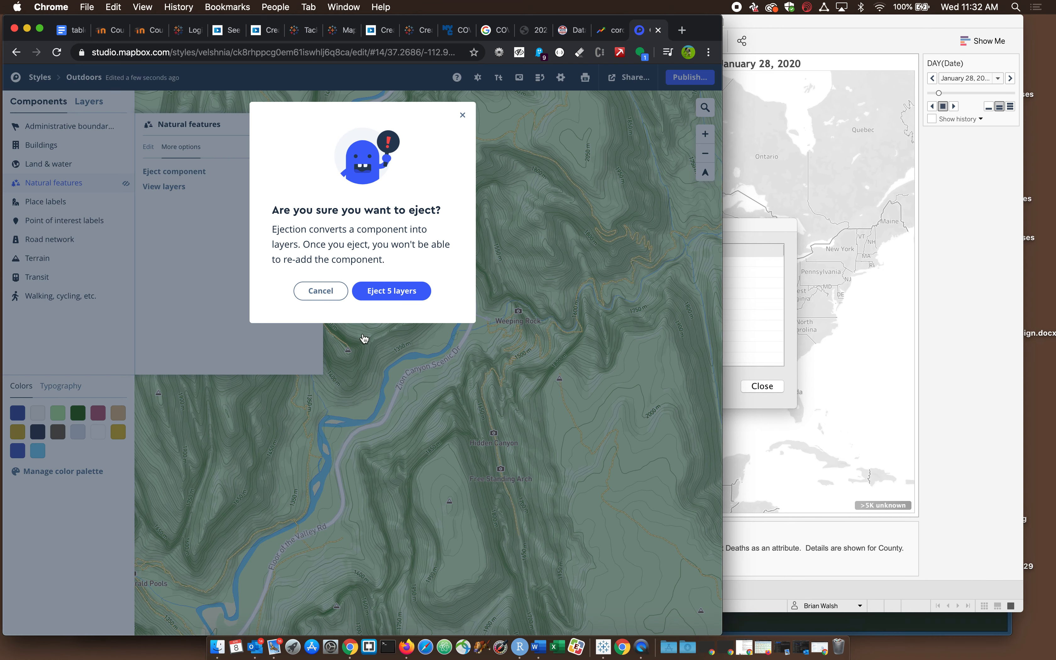
{"action": "left_click", "coordinate": [391, 291]}
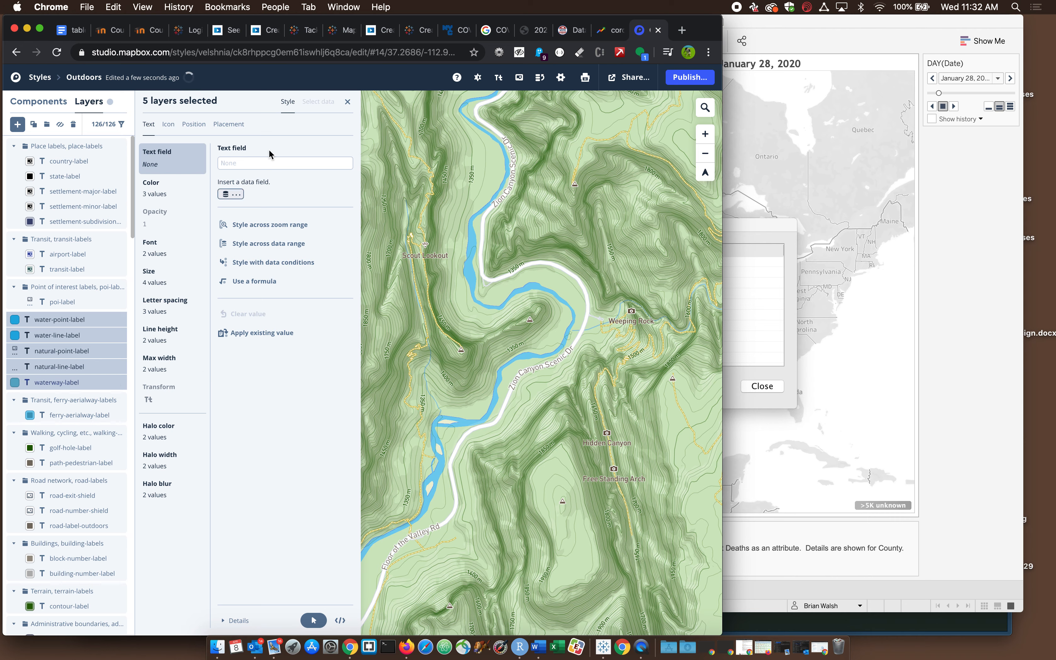
{"action": "left_click", "coordinate": [348, 104]}
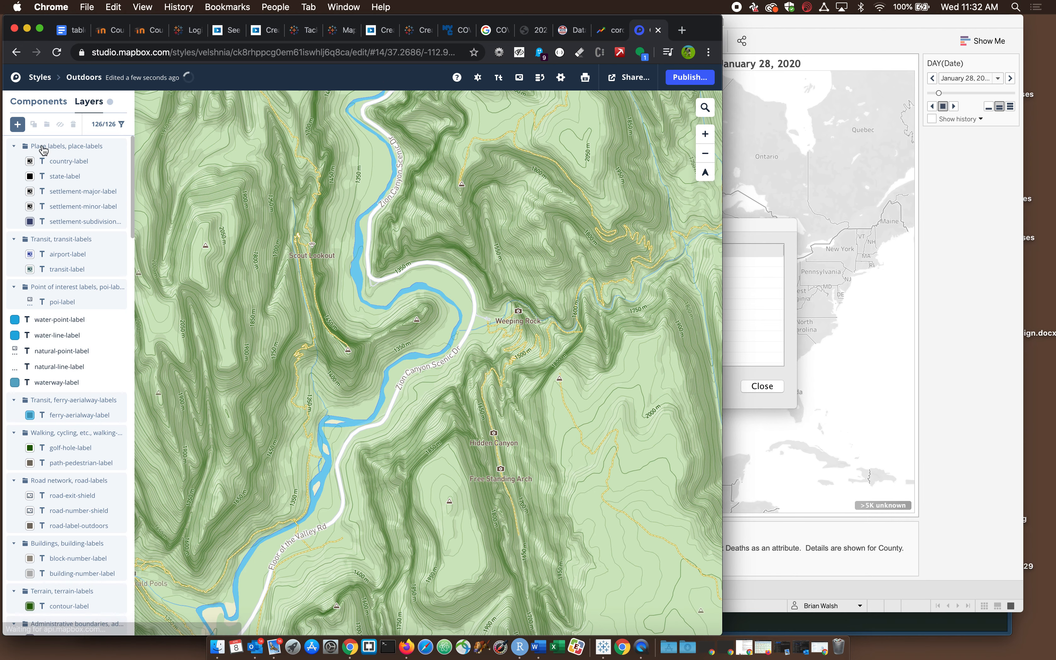
- Return to the components list and turn off Hillshade in the Terrain component
{"action": "left_click", "coordinate": [38, 101]}
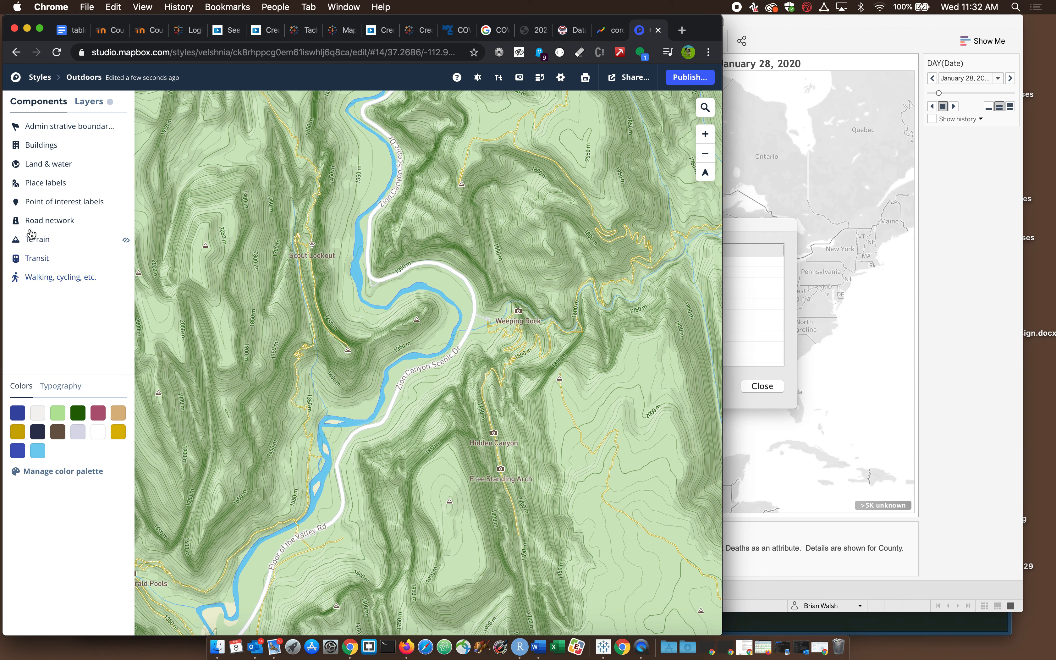
{"action": "left_click", "coordinate": [32, 239]}
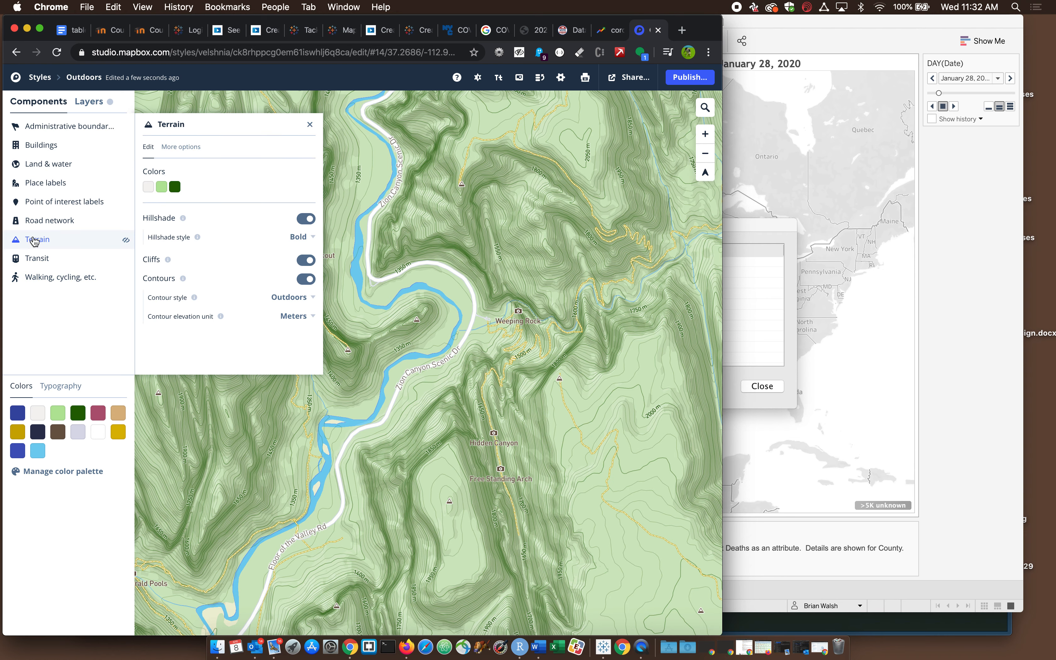
{"action": "left_click", "coordinate": [303, 219]}
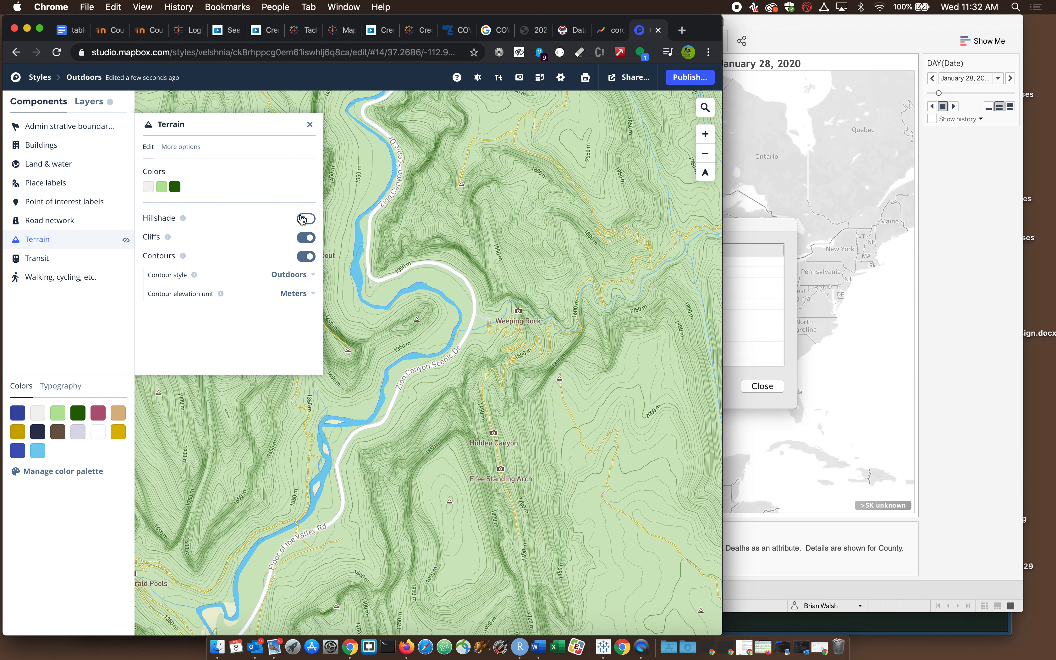
- Turn off Contours and Cliffs in the Terrain component
{"action": "left_click", "coordinate": [305, 257]}
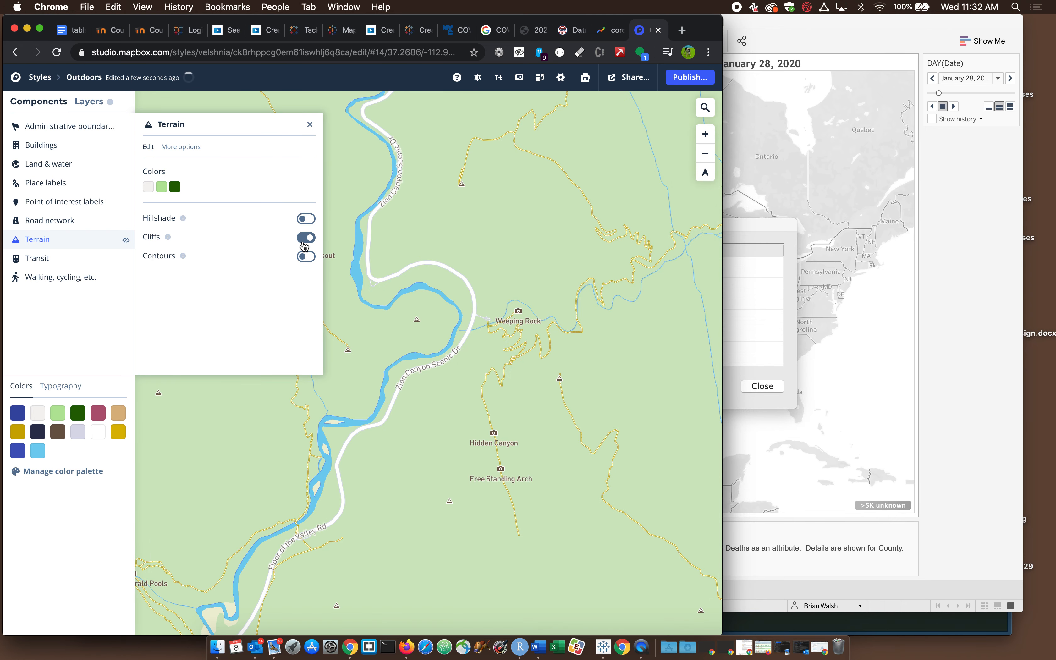
{"action": "left_click", "coordinate": [304, 244]}
- Set the Terrain component's Greenspace label color to 19300d and its Greenspace color to d3f8bf
{"action": "left_click", "coordinate": [175, 190]}
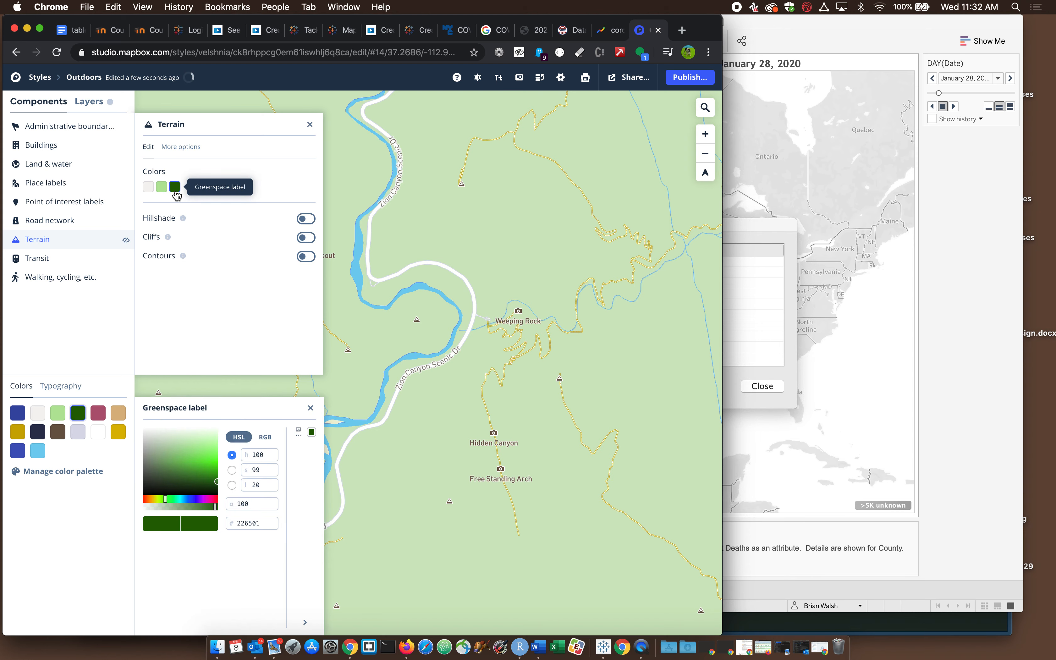
{"action": "left_click", "coordinate": [178, 480]}
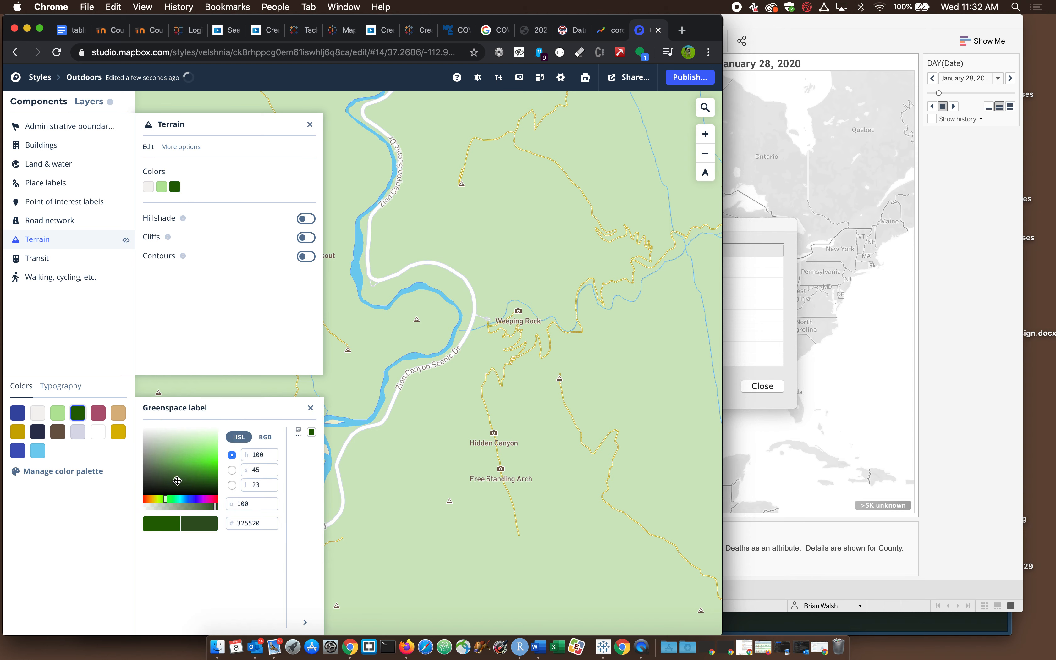
{"action": "mouse_move", "coordinate": [185, 486]}
{"action": "left_mouse_down"}
{"action": "mouse_move", "coordinate": [199, 483]}
{"action": "mouse_move", "coordinate": [185, 487]}
{"action": "left_mouse_up"}
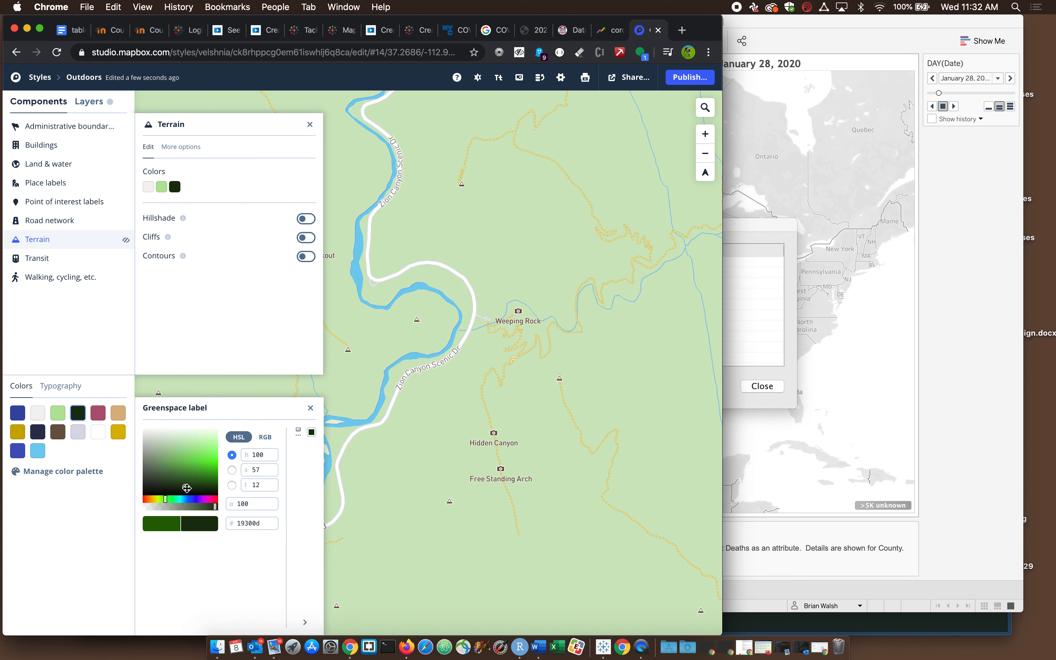
{"action": "left_click", "coordinate": [160, 188]}
{"action": "left_click_drag", "start_coordinate": [190, 443], "coordinate": [203, 438]}
{"action": "left_click", "coordinate": [216, 311]}
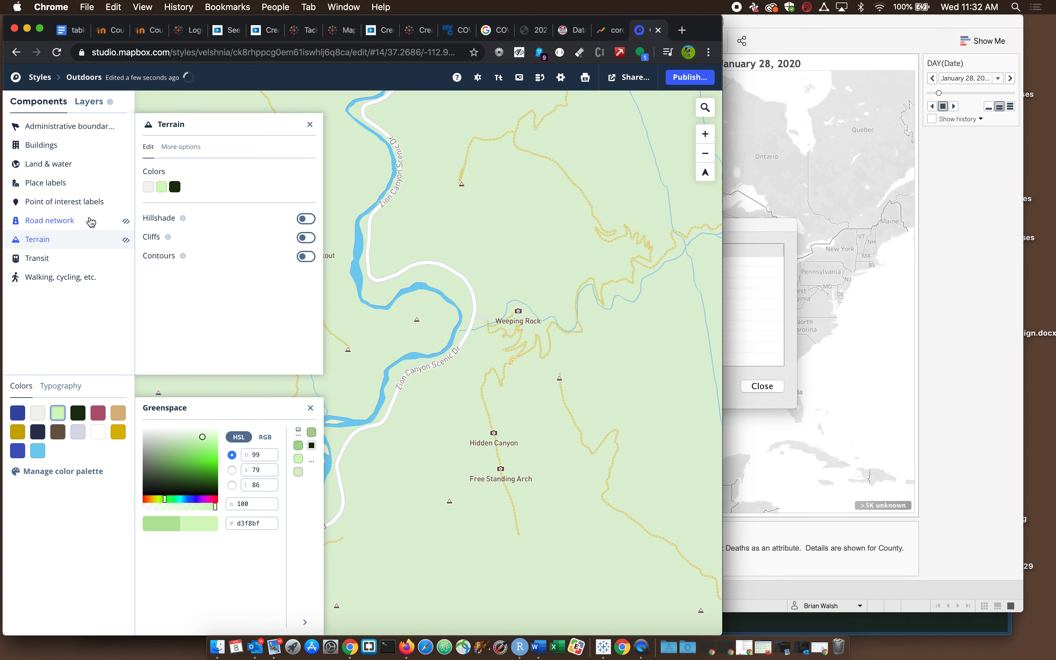
- Turn off density control by category for the Point of interest labels, and open the Transit component
{"action": "left_click", "coordinate": [87, 202]}
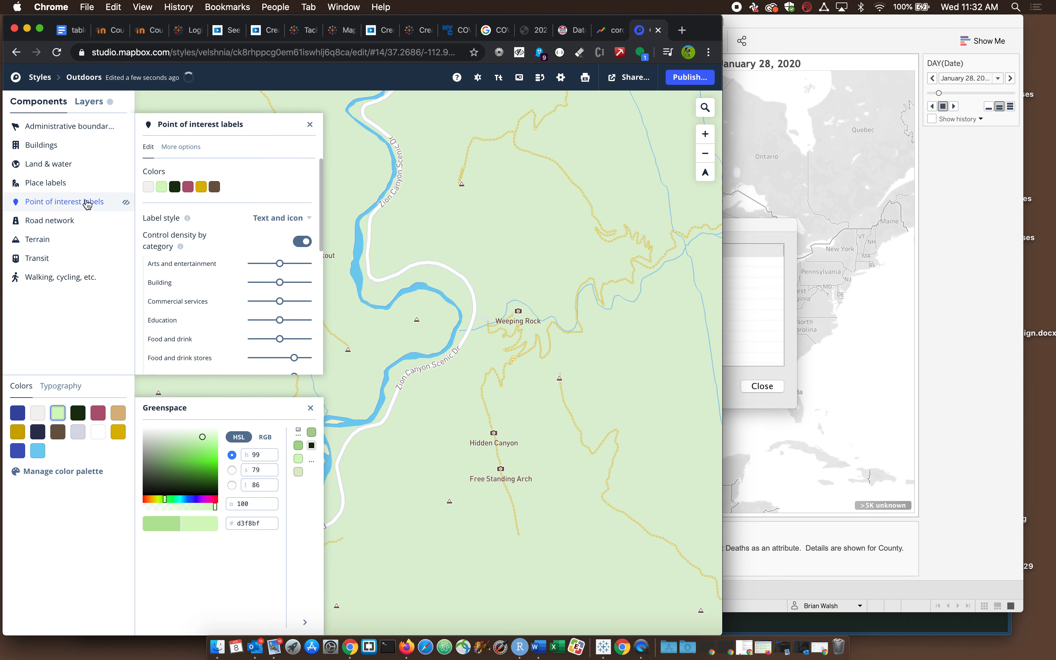
{"action": "left_click", "coordinate": [301, 242]}
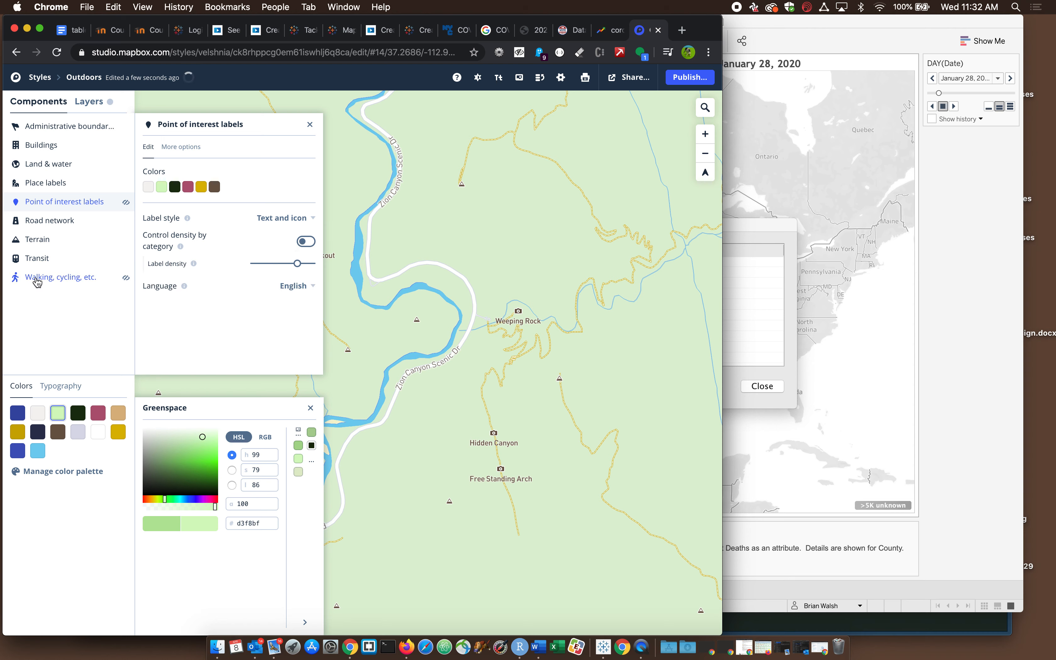
{"action": "left_click", "coordinate": [37, 257]}
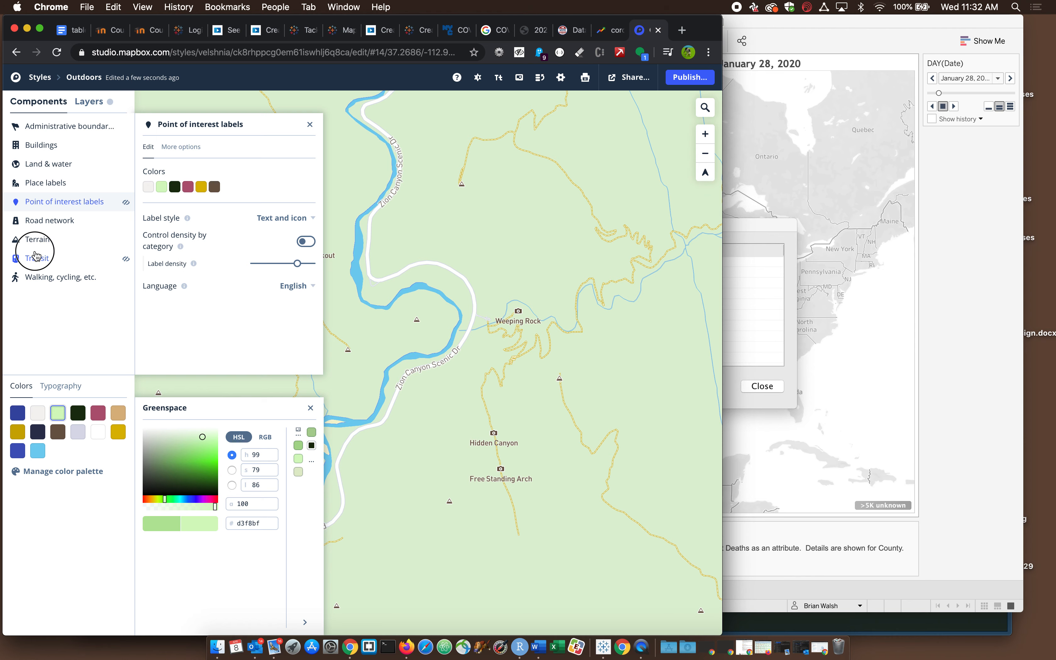
- Examine the restyled map at several zoom levels from Zion National Park to Cedar City, and close the color and Transit settings
{"action": "left_click", "coordinate": [589, 220]}
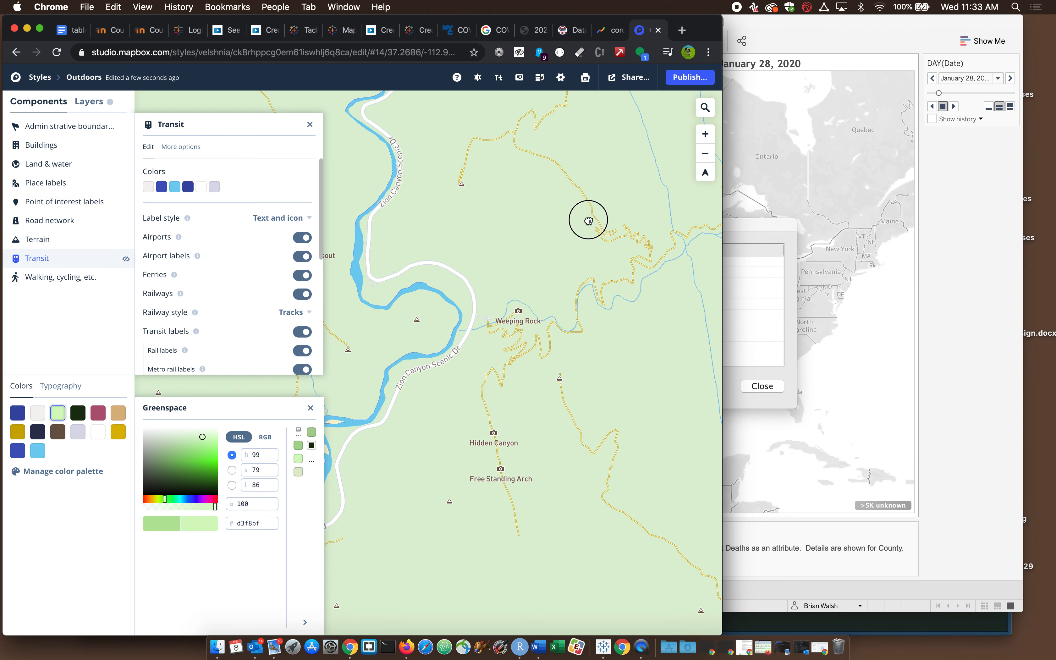
{"action": "left_click", "coordinate": [709, 155]}
{"action": "left_click", "coordinate": [705, 154]}
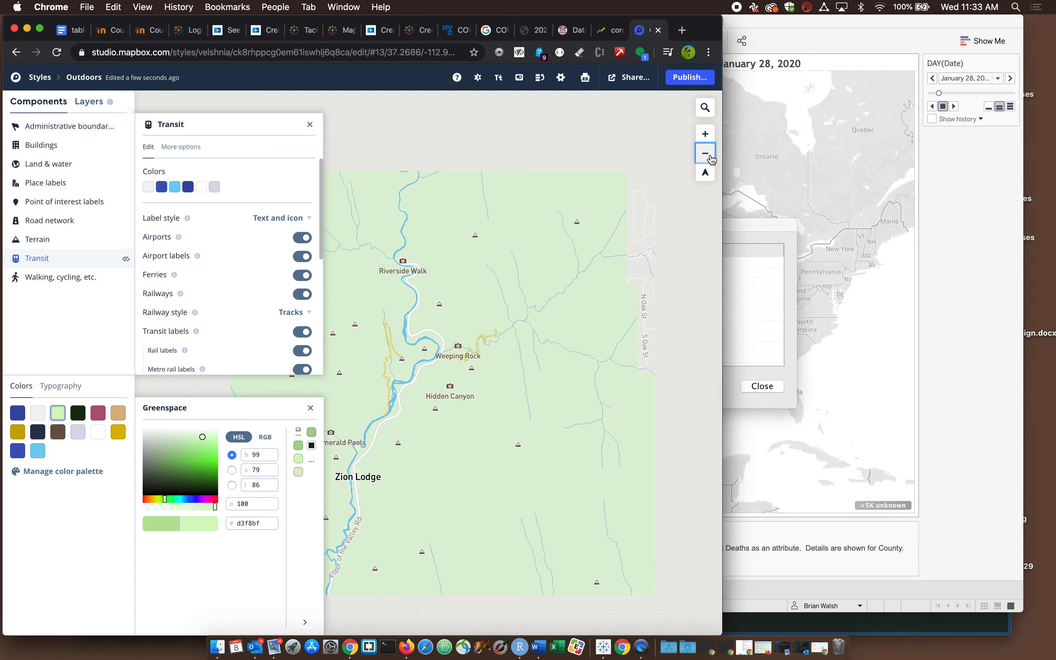
{"action": "left_click", "coordinate": [705, 153]}
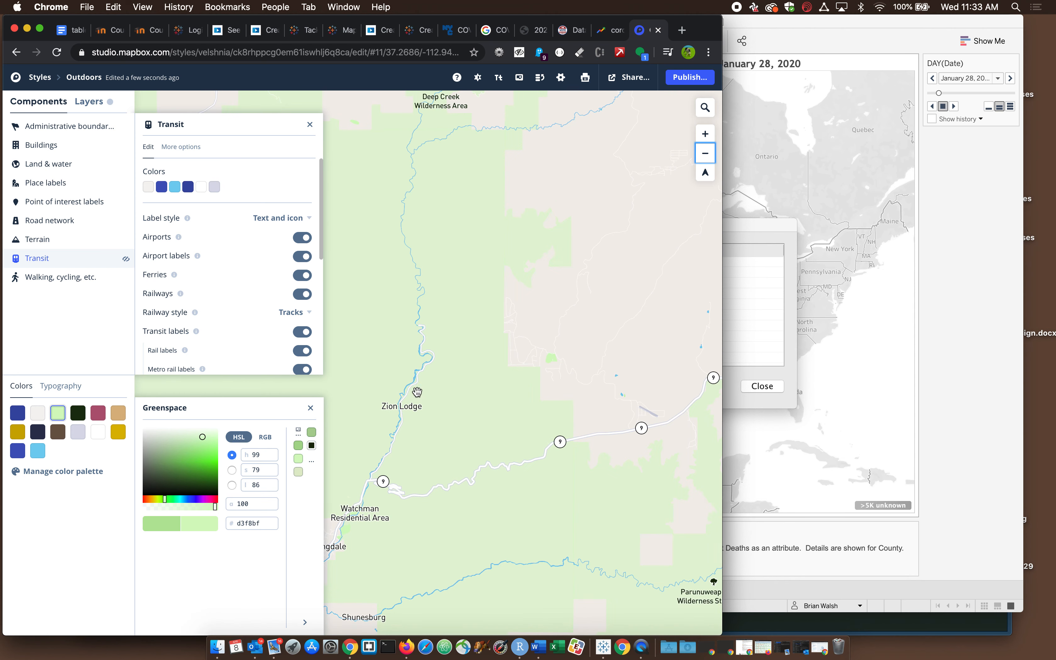
{"action": "left_click_drag", "start_coordinate": [490, 382], "coordinate": [334, 389]}
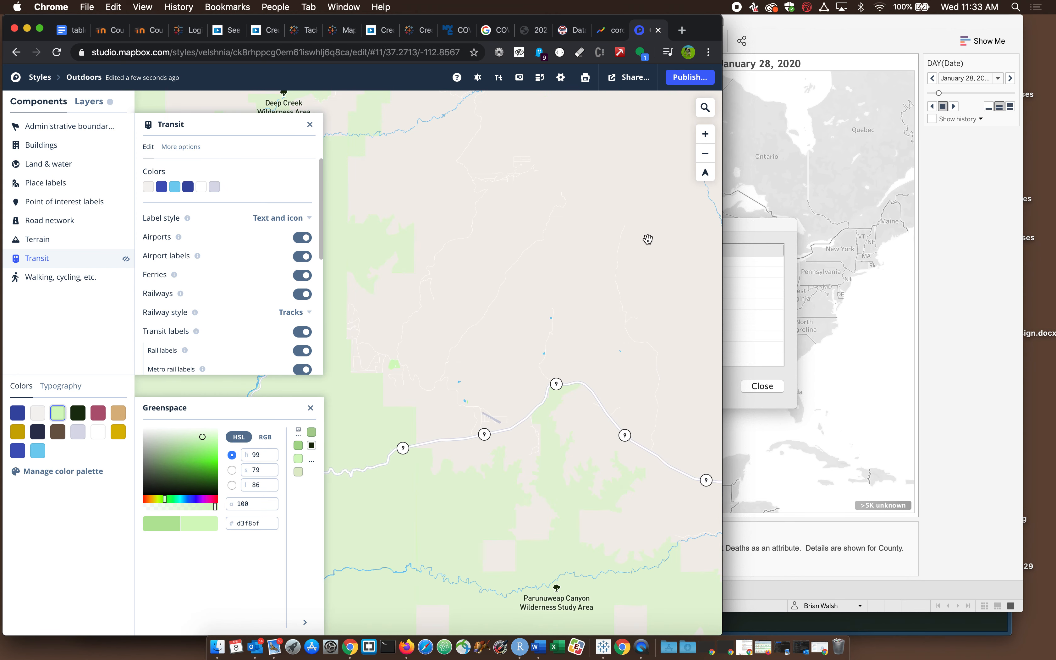
{"action": "left_click", "coordinate": [705, 153]}
{"action": "left_click", "coordinate": [705, 154]}
{"action": "left_click_drag", "start_coordinate": [400, 403], "coordinate": [576, 84]}
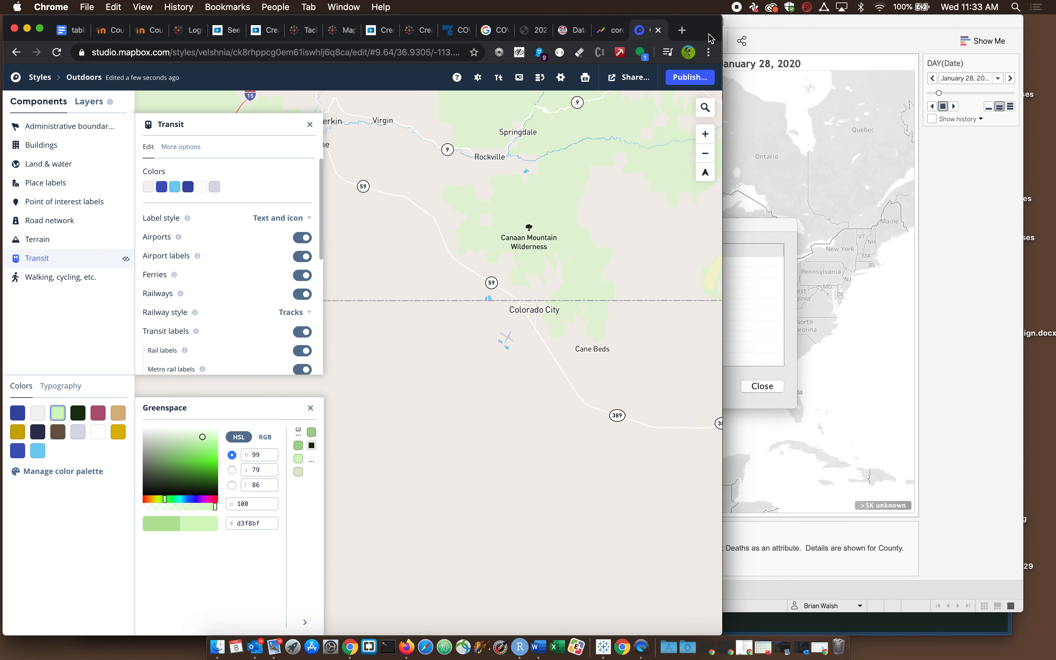
{"action": "left_click", "coordinate": [704, 156]}
{"action": "left_click", "coordinate": [703, 157]}
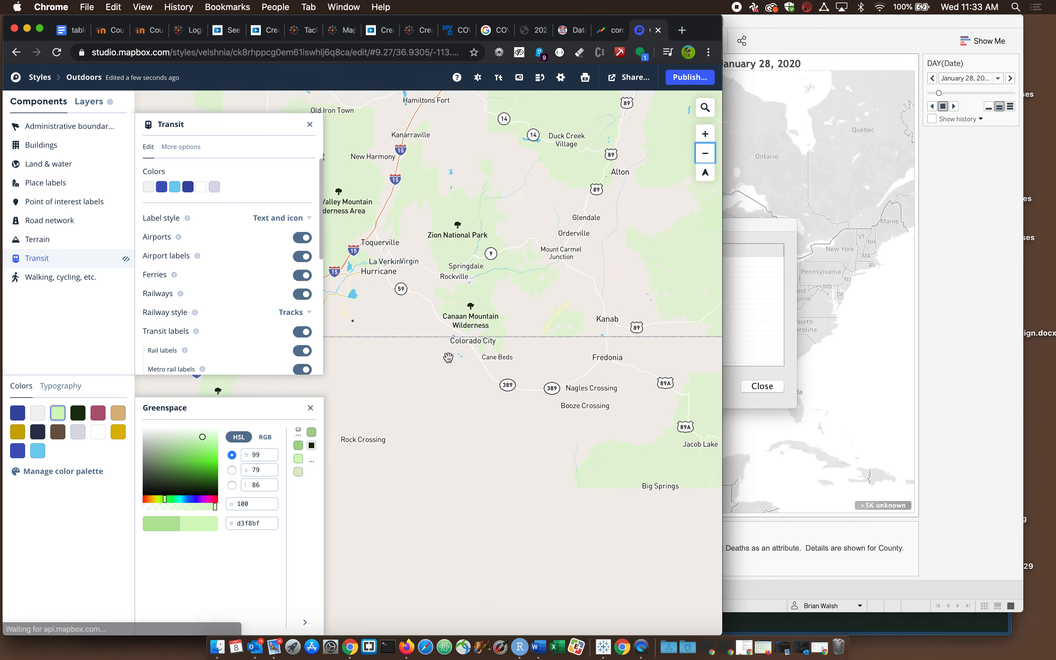
{"action": "left_click_drag", "start_coordinate": [428, 276], "coordinate": [453, 414]}
{"action": "left_click", "coordinate": [704, 134]}
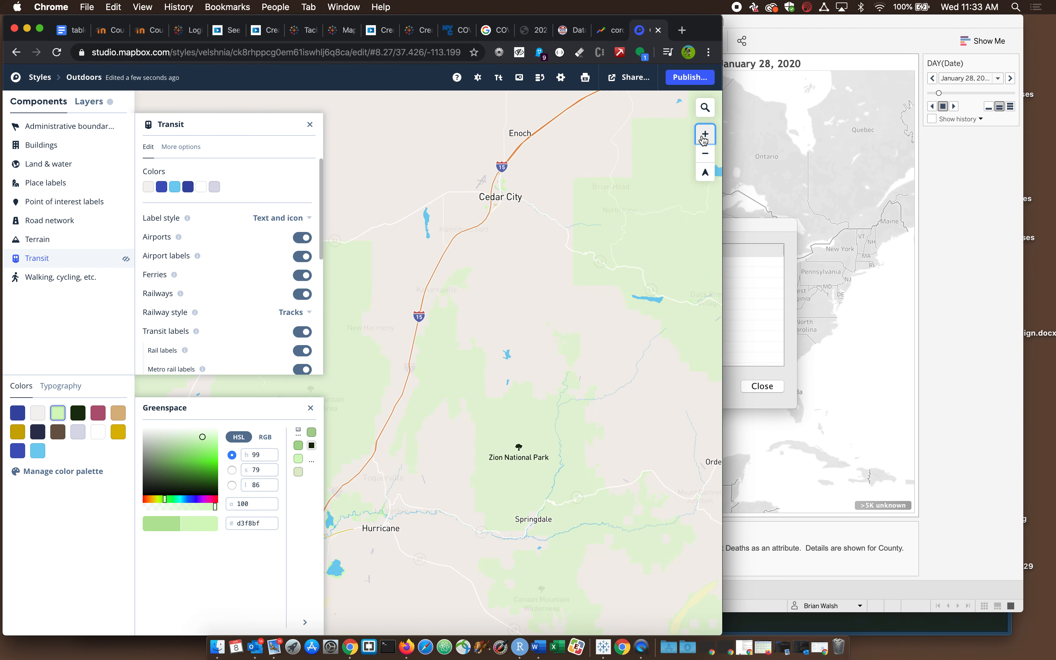
{"action": "left_click", "coordinate": [704, 134]}
{"action": "left_click_drag", "start_coordinate": [487, 217], "coordinate": [425, 536]}
{"action": "left_click_drag", "start_coordinate": [494, 436], "coordinate": [461, 459]}
{"action": "left_click", "coordinate": [705, 133]}
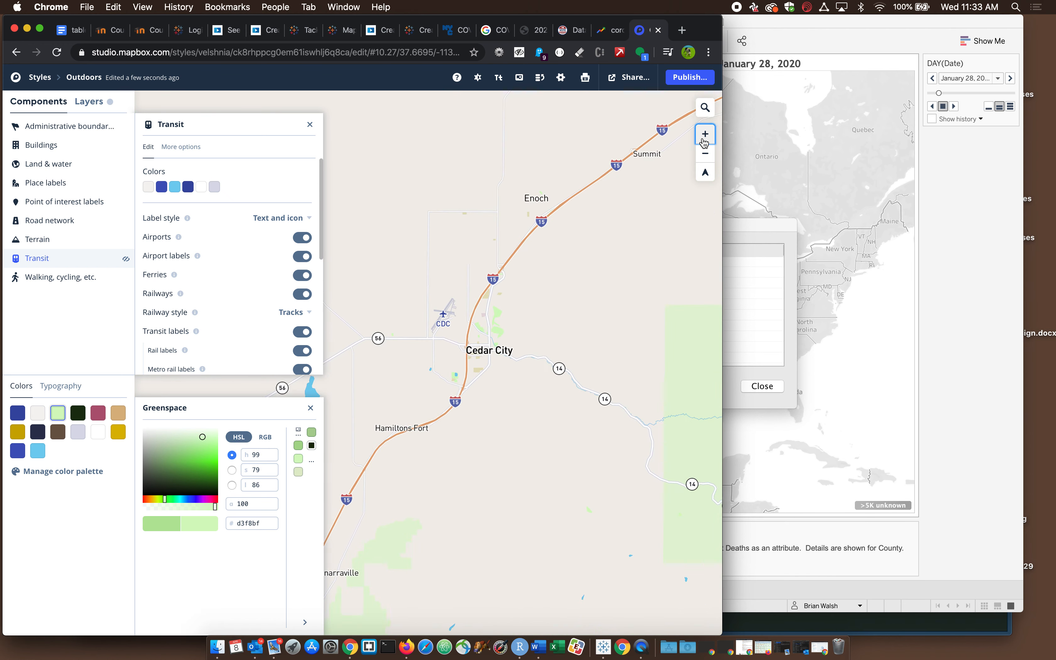
{"action": "left_click_drag", "start_coordinate": [457, 299], "coordinate": [456, 321]}
{"action": "left_click", "coordinate": [705, 134]}
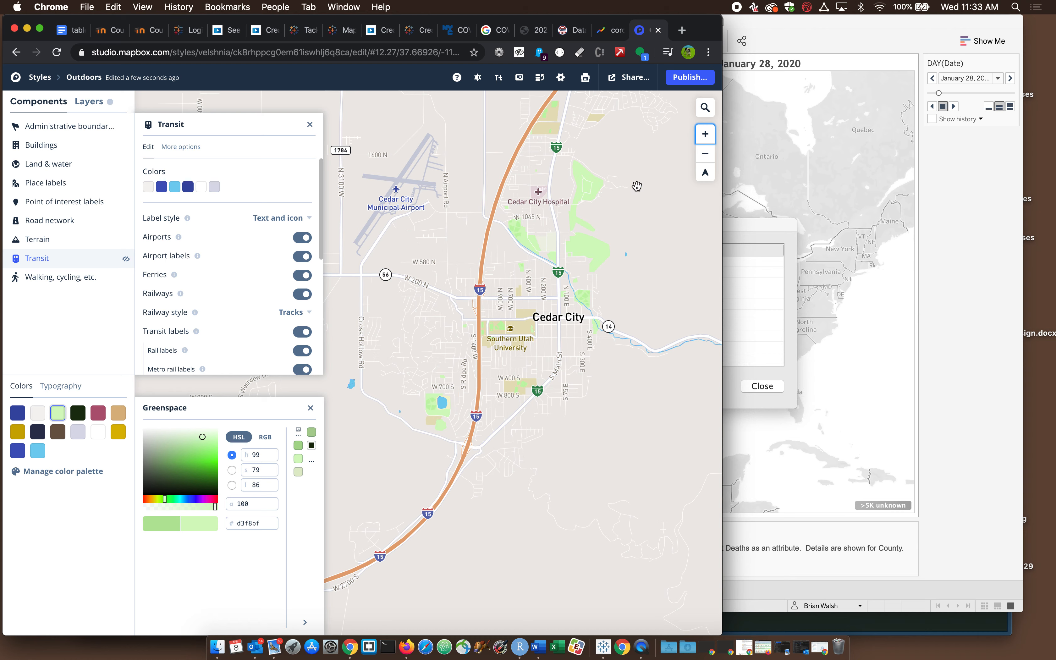
{"action": "left_click", "coordinate": [310, 408]}
{"action": "left_click", "coordinate": [310, 124]}
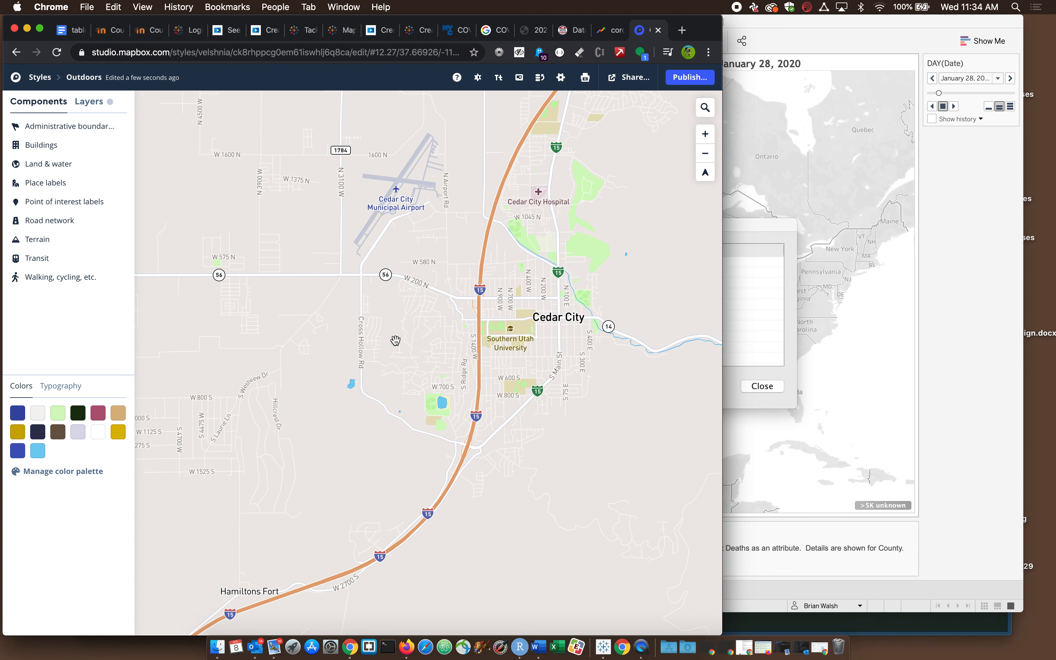
- Set the style's Water color to 44c1ee and close the color editor
{"action": "left_click", "coordinate": [38, 452]}
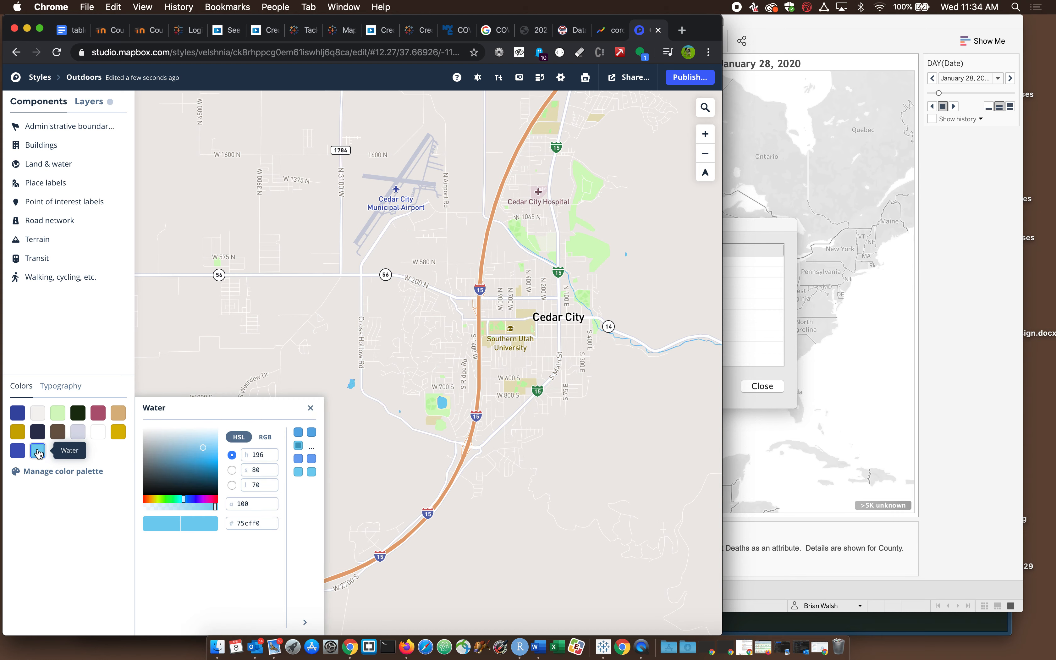
{"action": "left_click", "coordinate": [205, 455]}
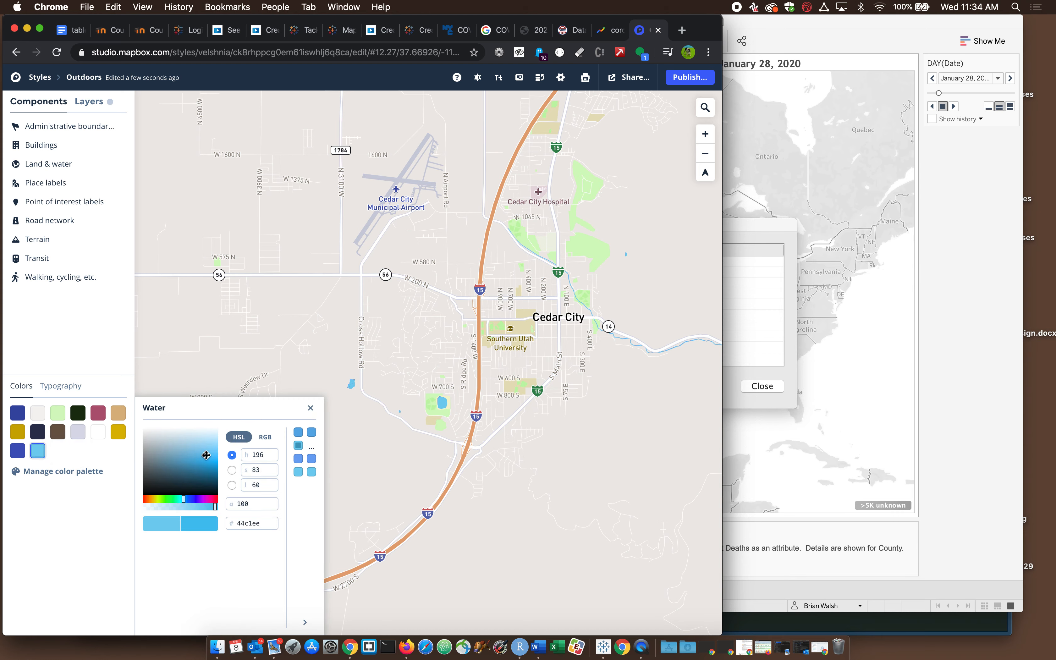
{"action": "left_click", "coordinate": [310, 407]}
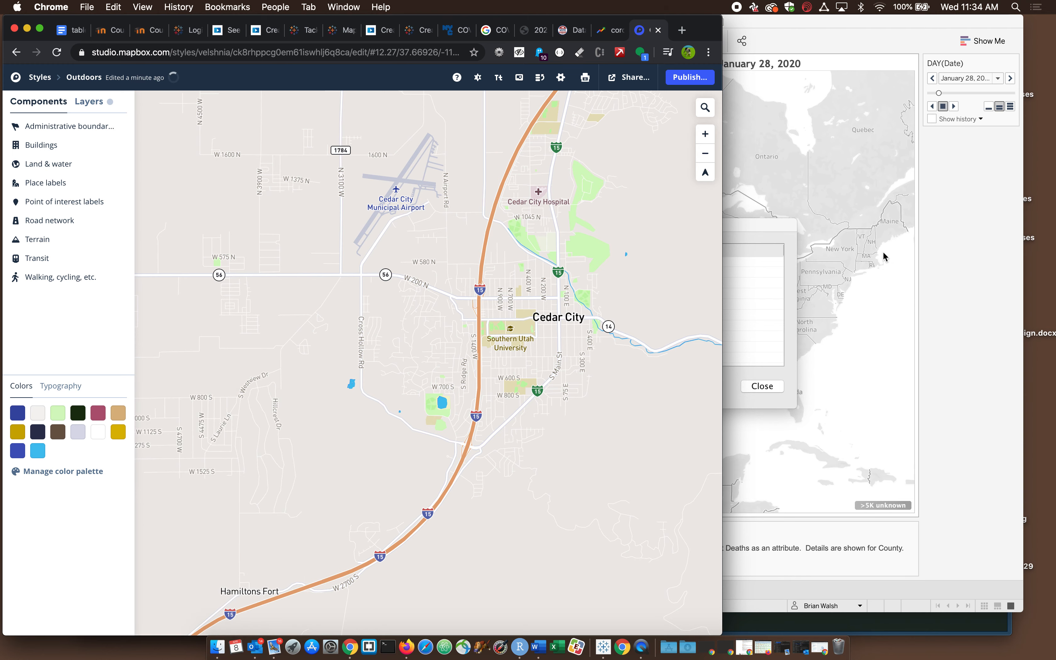
- Open the style's sharing options, make the style public and publish it
{"action": "left_click", "coordinate": [630, 83]}
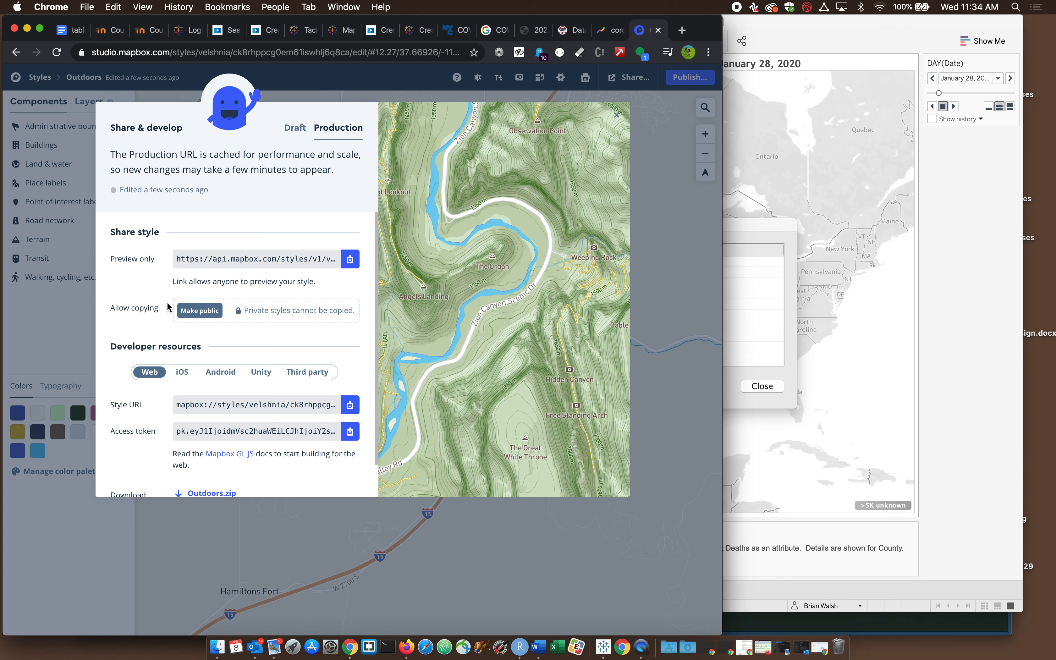
{"action": "left_click", "coordinate": [185, 314]}
{"action": "left_click", "coordinate": [378, 397]}
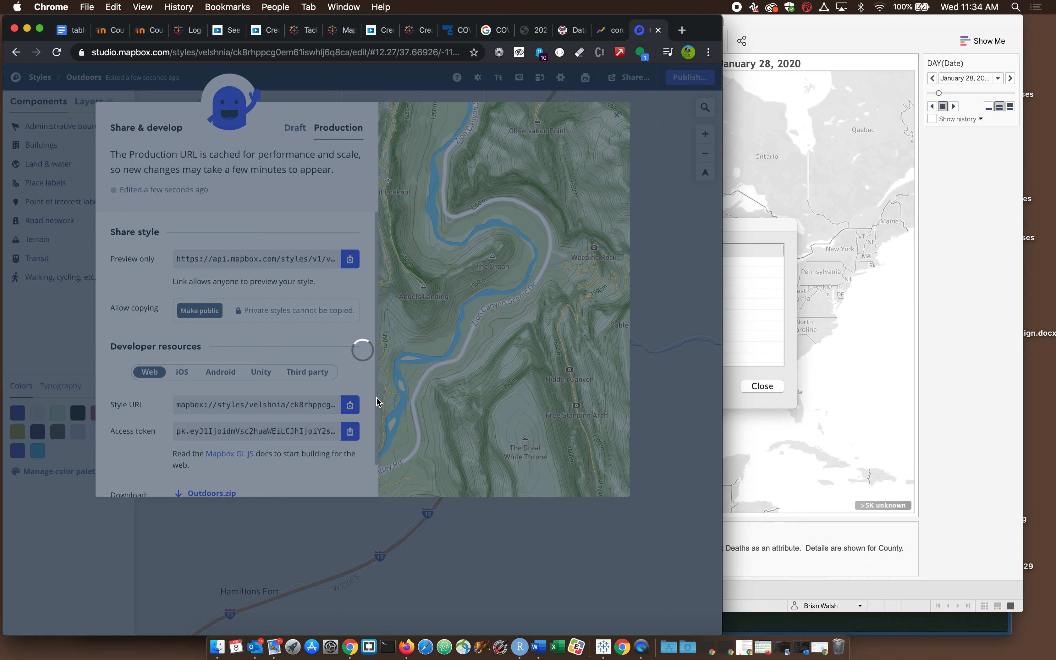
- Switch to Tableau and name the new Mapbox map style mapbox_outdoors_variant
{"action": "left_click", "coordinate": [763, 332]}
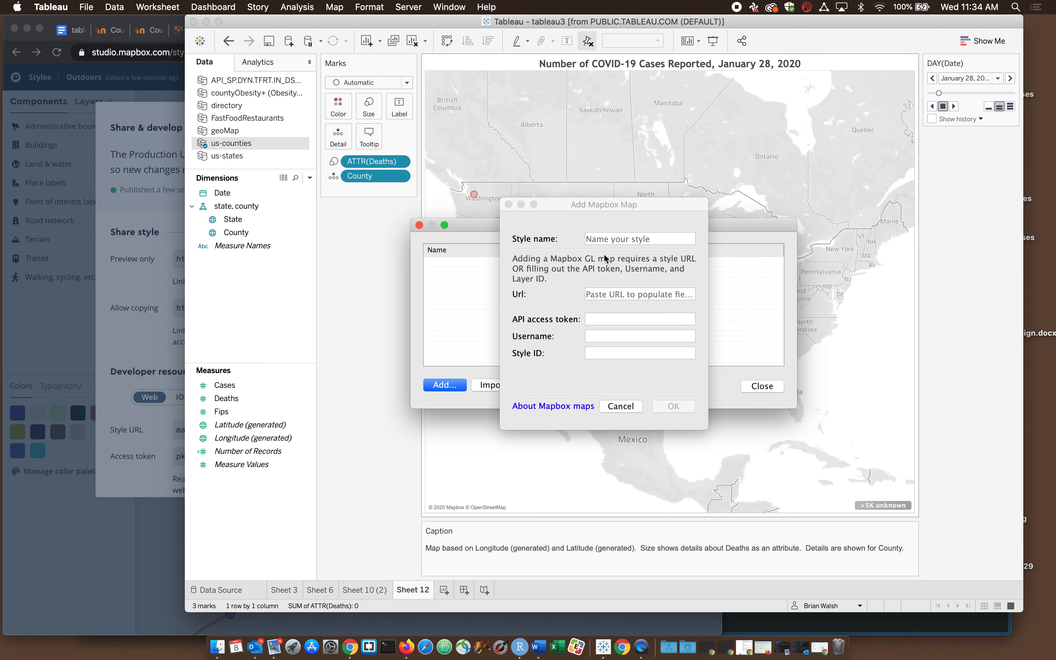
{"action": "left_click", "coordinate": [613, 241]}
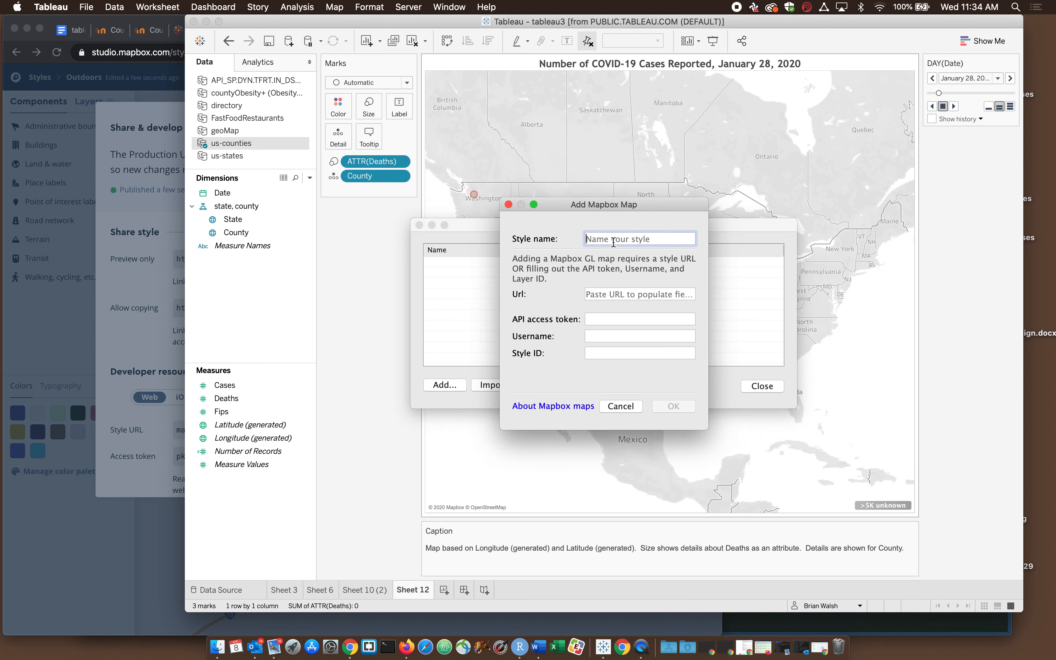
{"action": "type", "text": "outdoors_variant"}
{"action": "left_click", "coordinate": [586, 238]}
{"action": "type", "text": "mapbox_"}
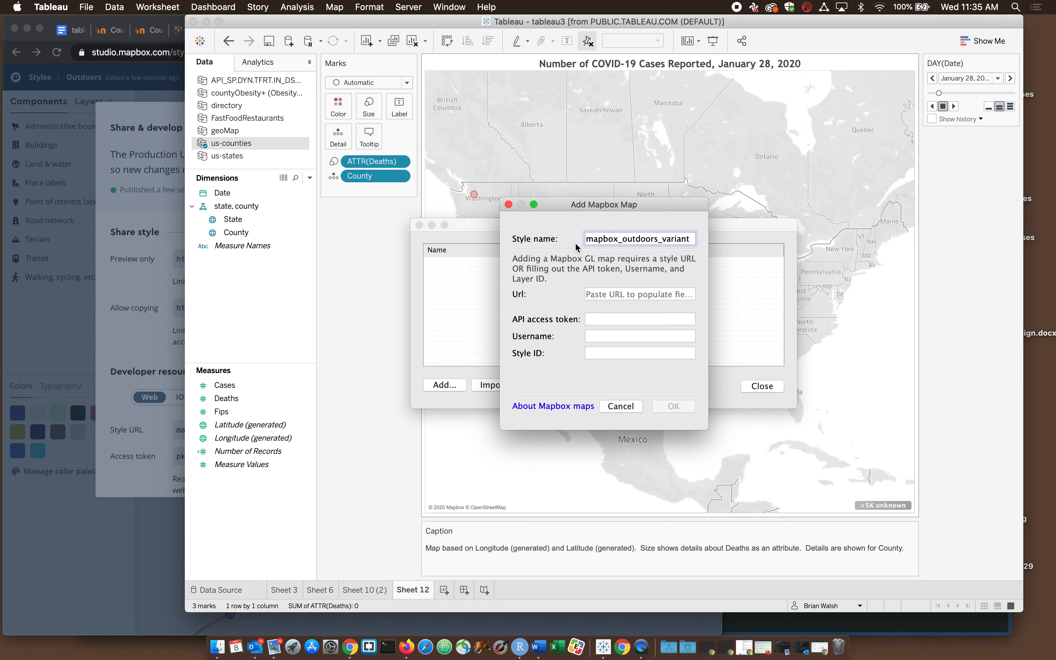
{"action": "double_click", "coordinate": [637, 235]}
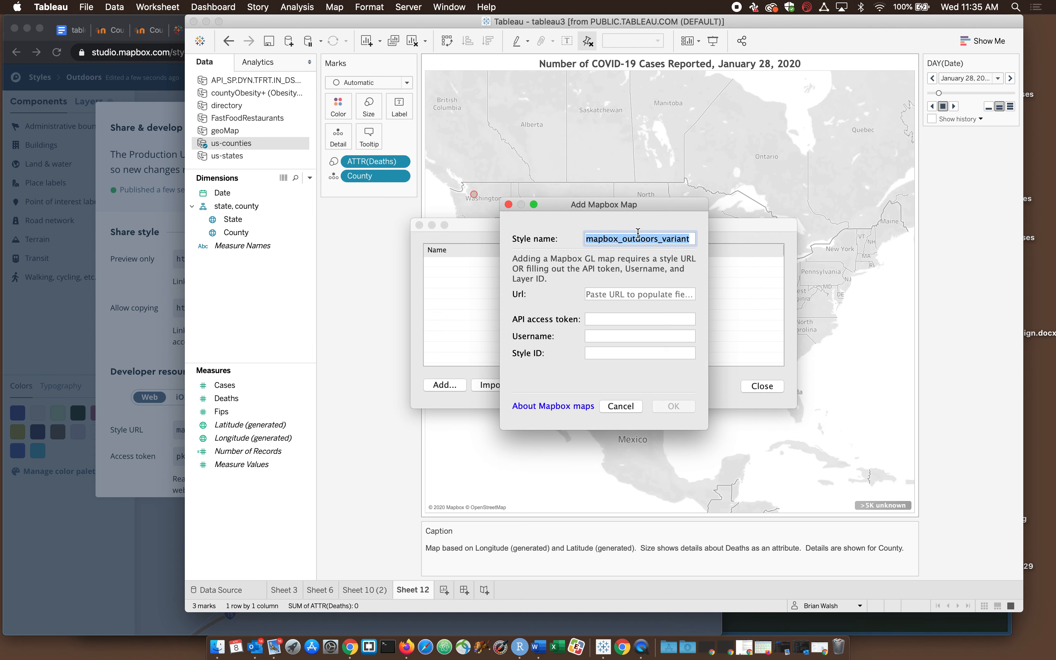
{"action": "left_click", "coordinate": [637, 236]}
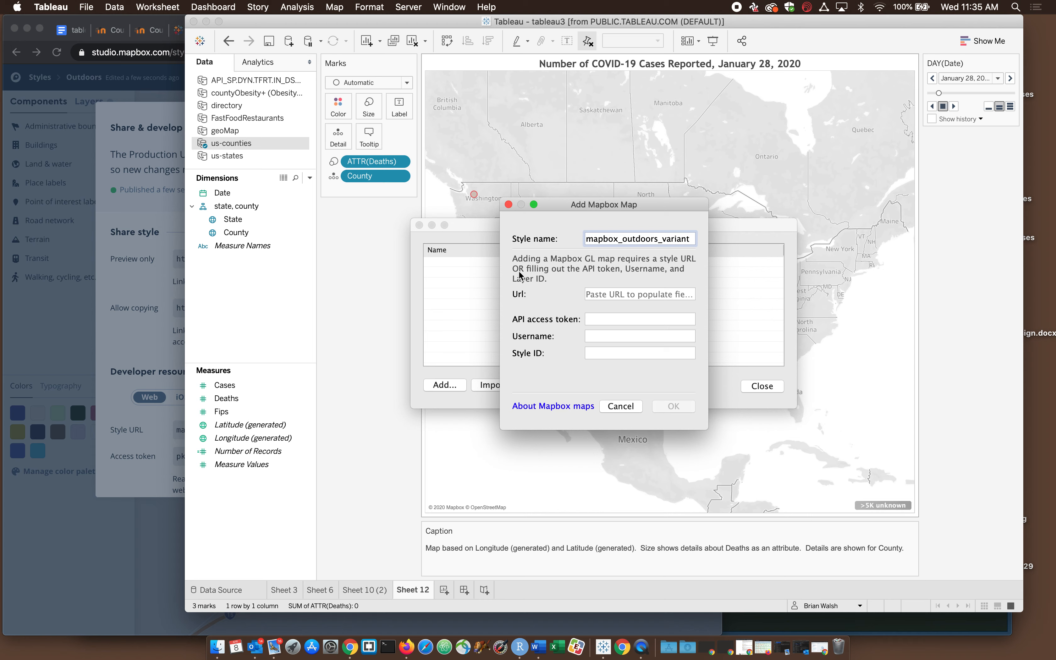
- Switch back to Mapbox Studio, dismiss the publishing message and copy the published style's Style URL
{"action": "left_click", "coordinate": [598, 295]}
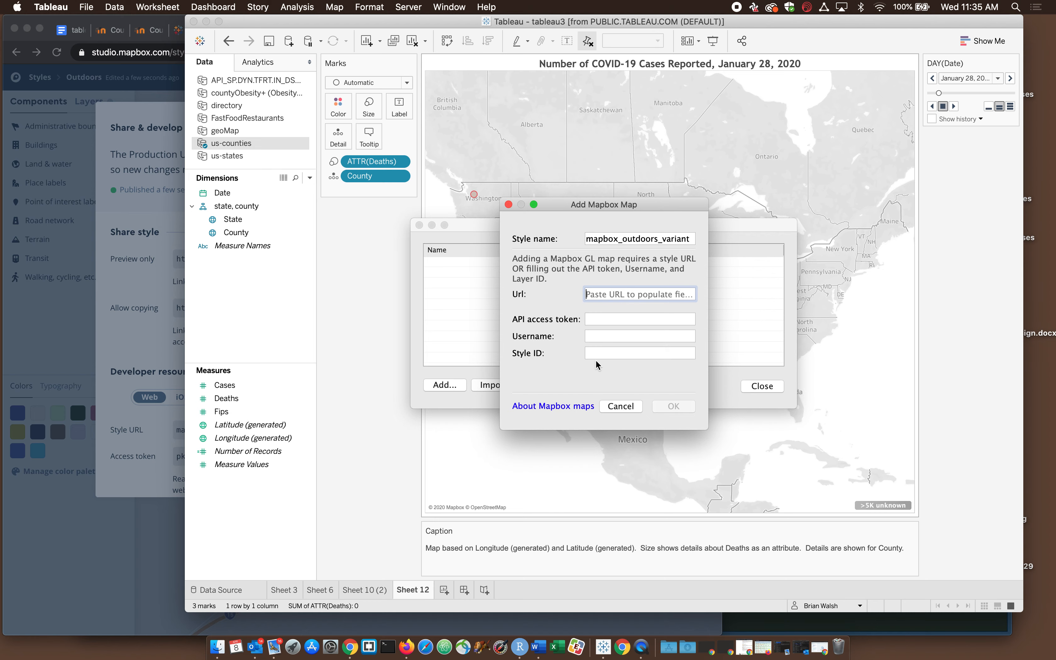
{"action": "left_click", "coordinate": [85, 310]}
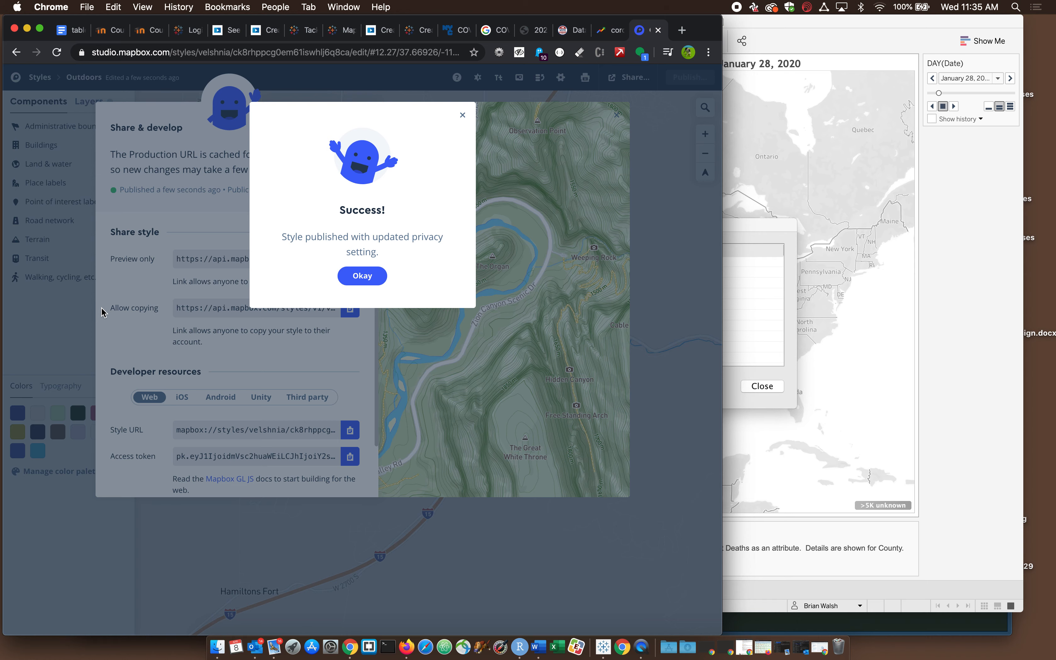
{"action": "left_click", "coordinate": [359, 273]}
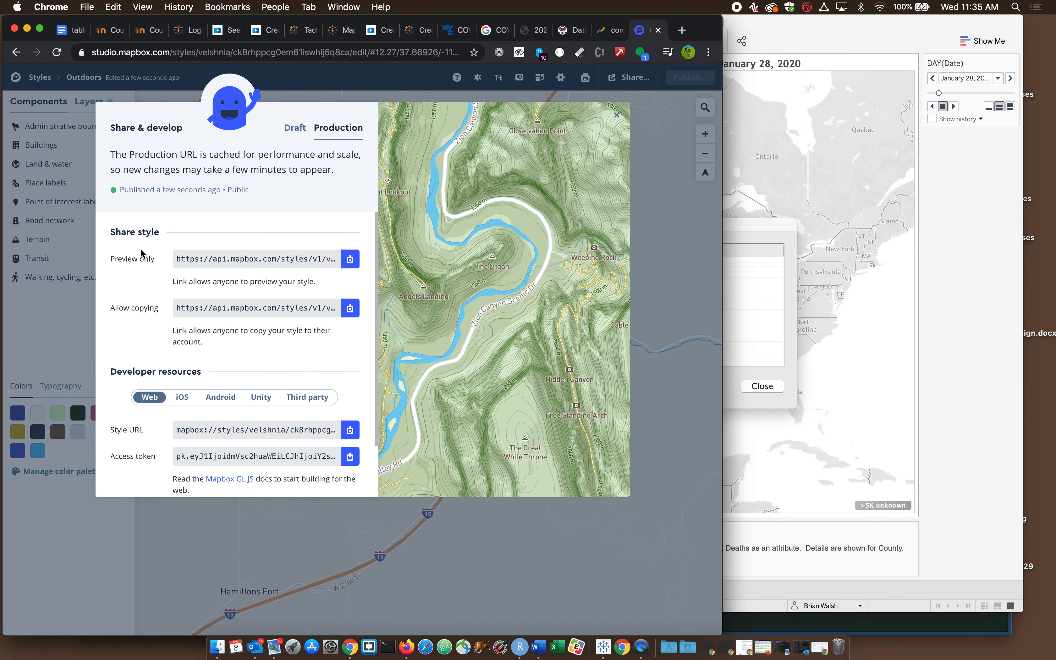
{"action": "left_click", "coordinate": [190, 309]}
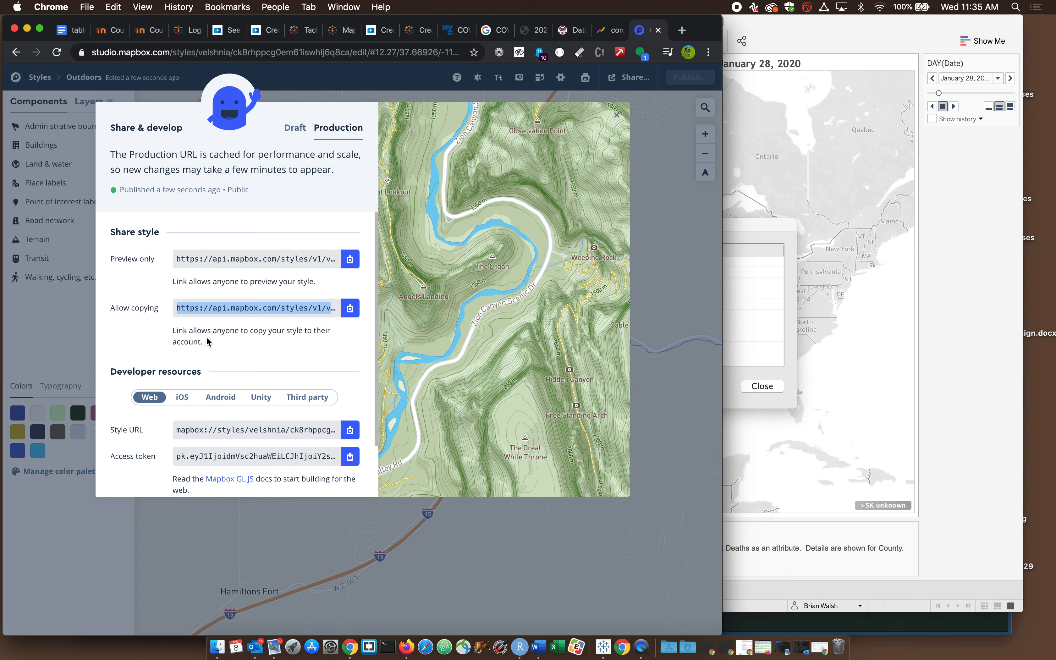
{"action": "scroll", "coordinate": [207, 338], "scroll_direction": "down", "scroll_amount": 3}
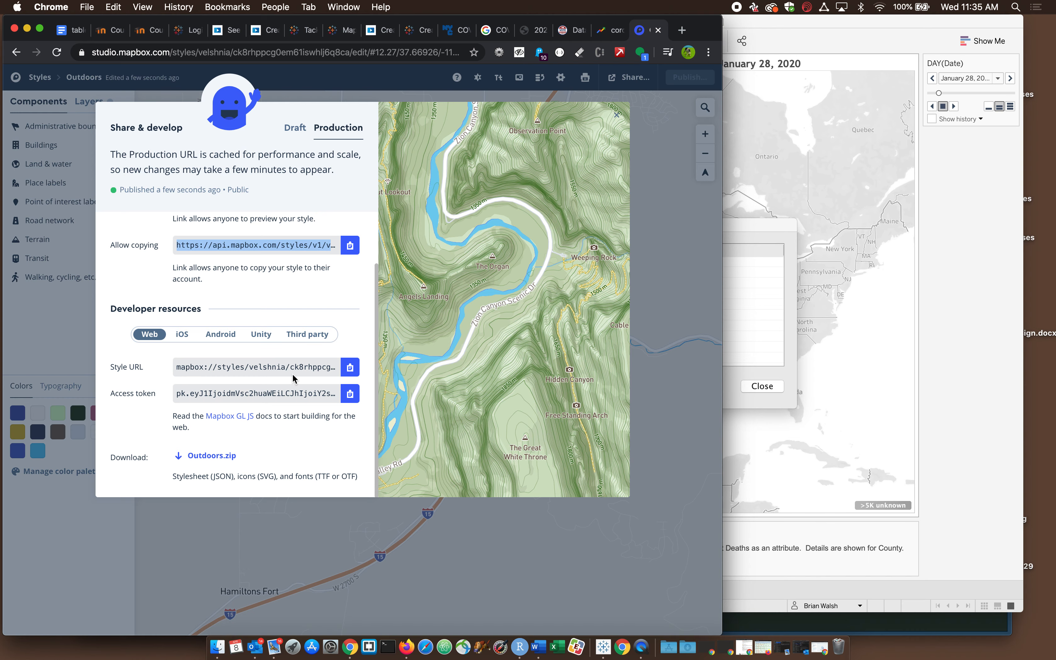
{"action": "left_click", "coordinate": [359, 370]}
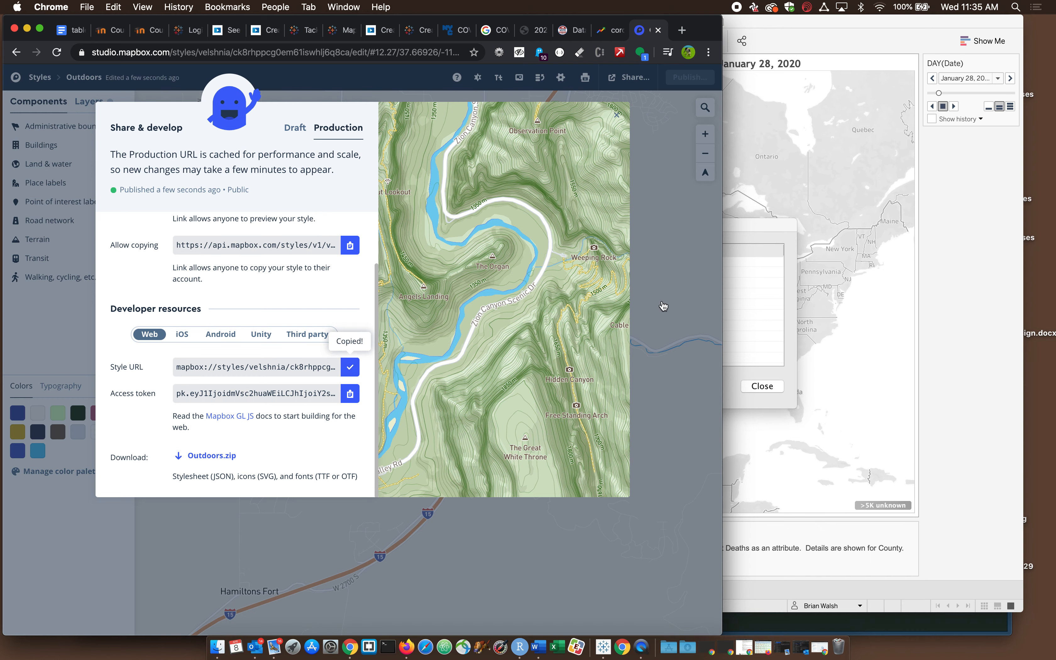
- Switch to Tableau and try to fill in the new Mapbox map from the copied Style URL, clearing the URL at the end
{"action": "left_click", "coordinate": [743, 316]}
{"action": "left_click", "coordinate": [590, 293]}
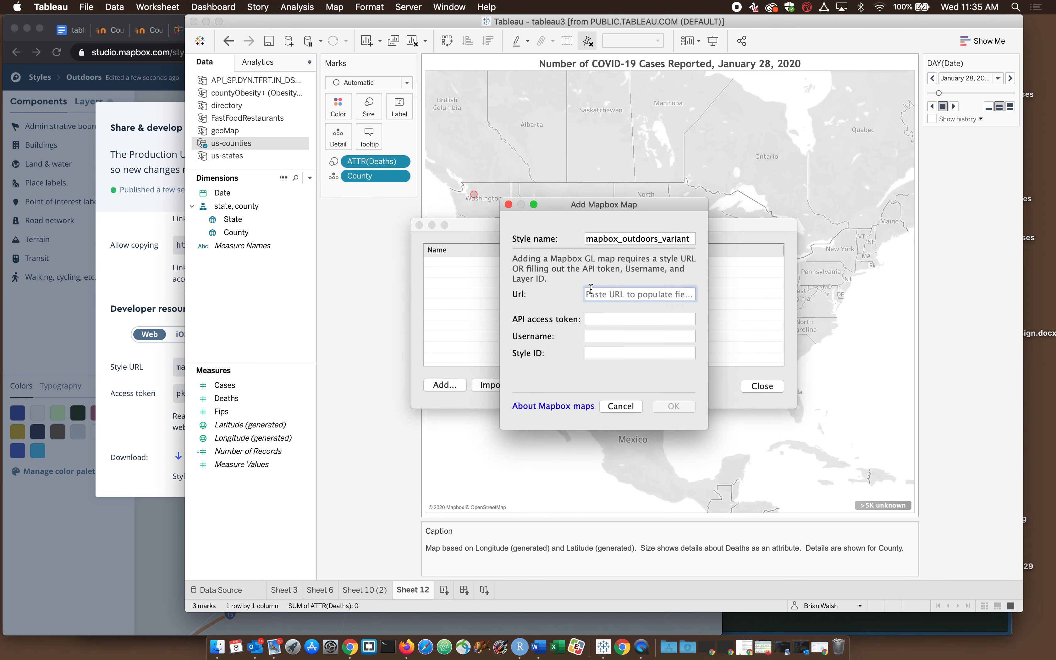
{"action": "key", "text": "super+v"}
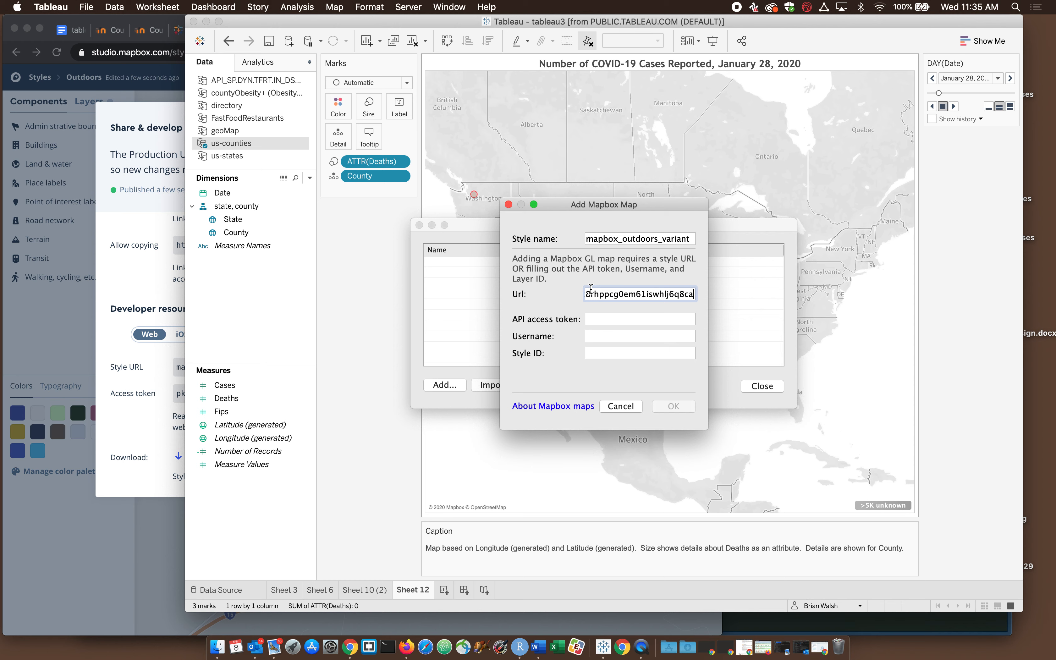
{"action": "left_click", "coordinate": [588, 321]}
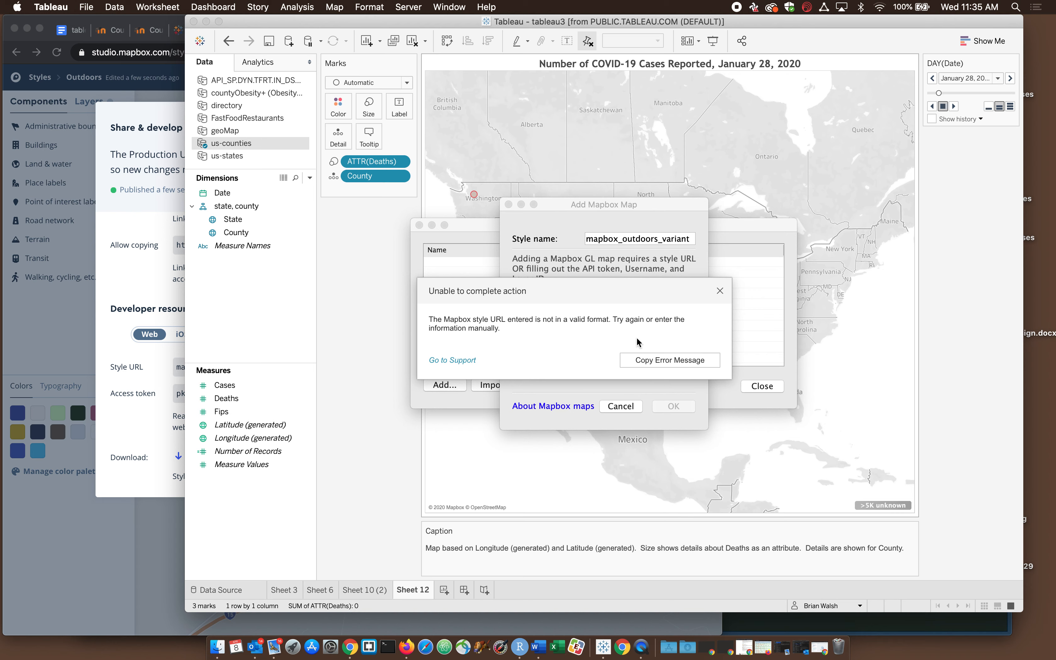
{"action": "left_click", "coordinate": [720, 290]}
{"action": "triple_click", "coordinate": [646, 292]}
{"action": "key", "text": "BackSpace"}
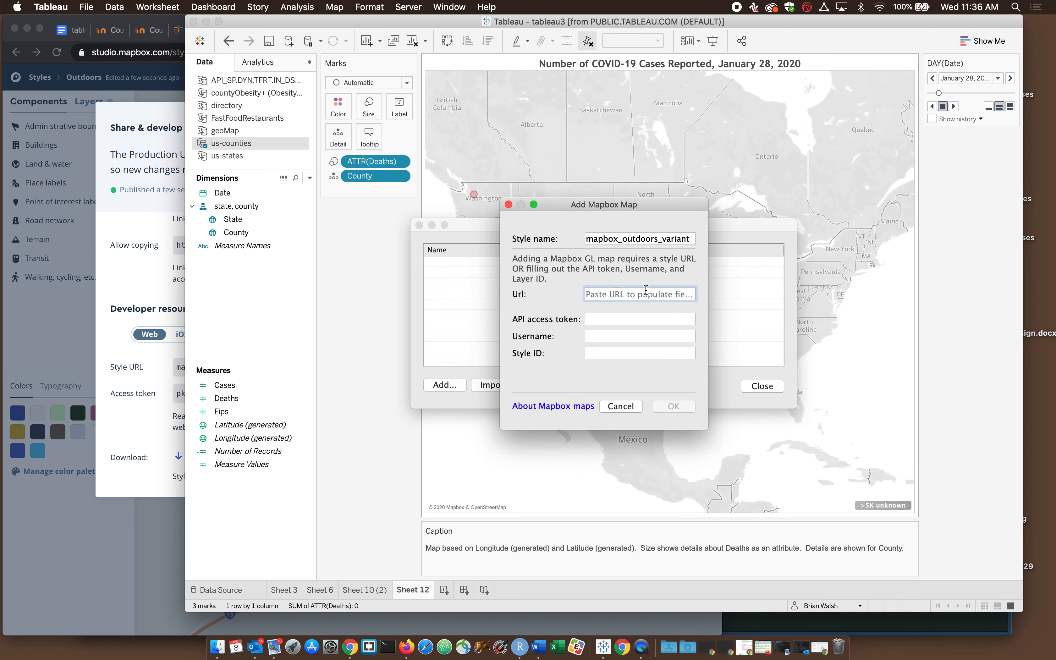
- Copy the Style URL again in Mapbox Studio and retry it as the map's URL in Tableau
{"action": "left_click", "coordinate": [144, 303]}
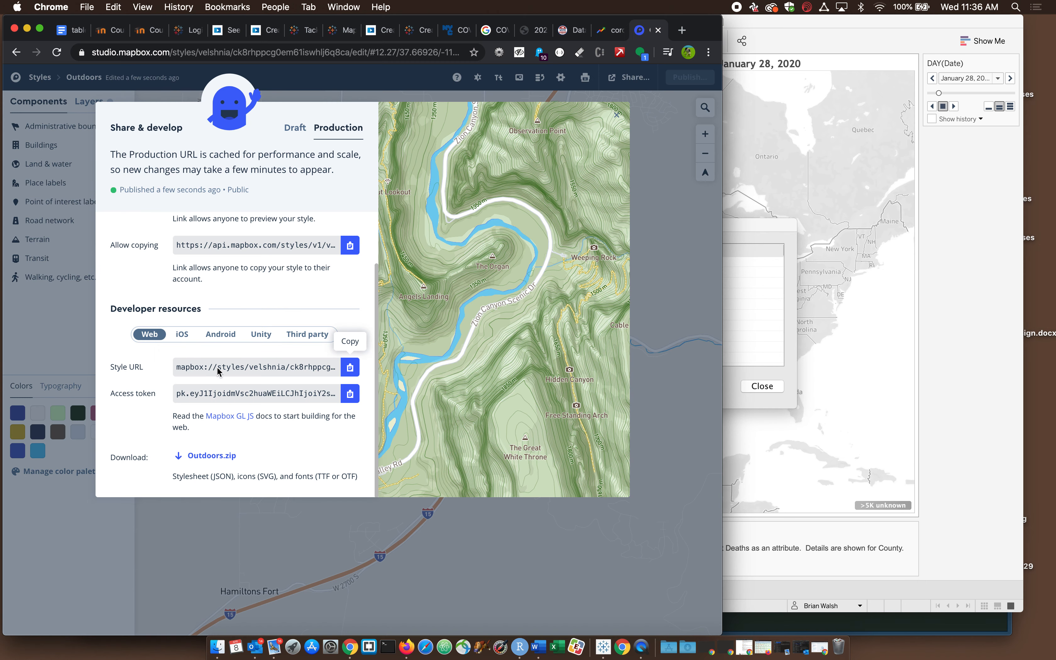
{"action": "left_click", "coordinate": [350, 368]}
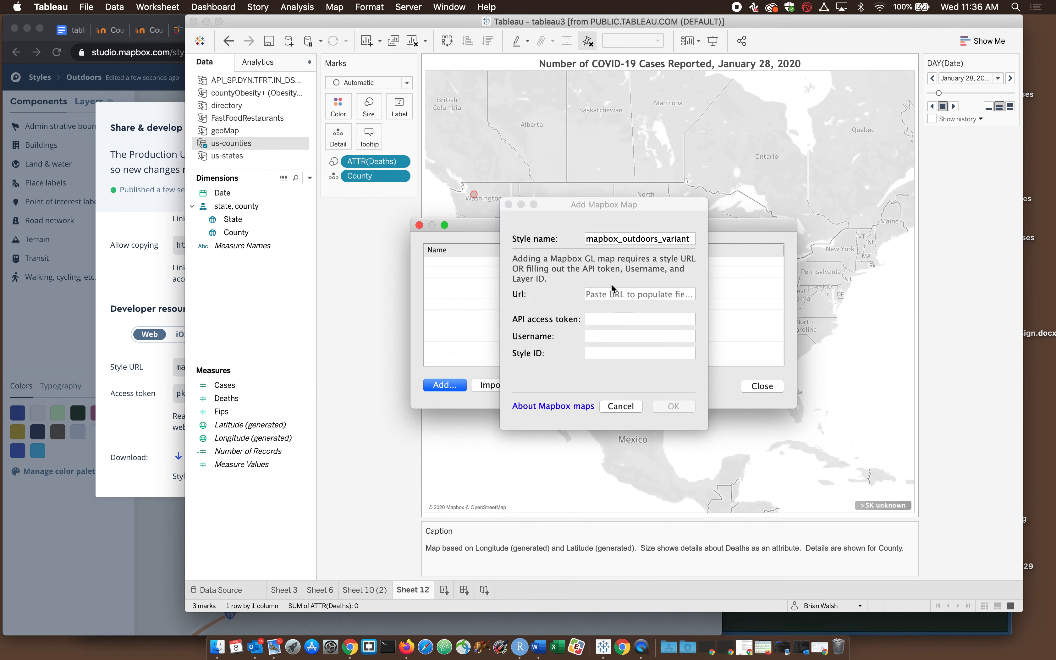
{"action": "left_click", "coordinate": [611, 291]}
{"action": "key", "text": "super+v"}
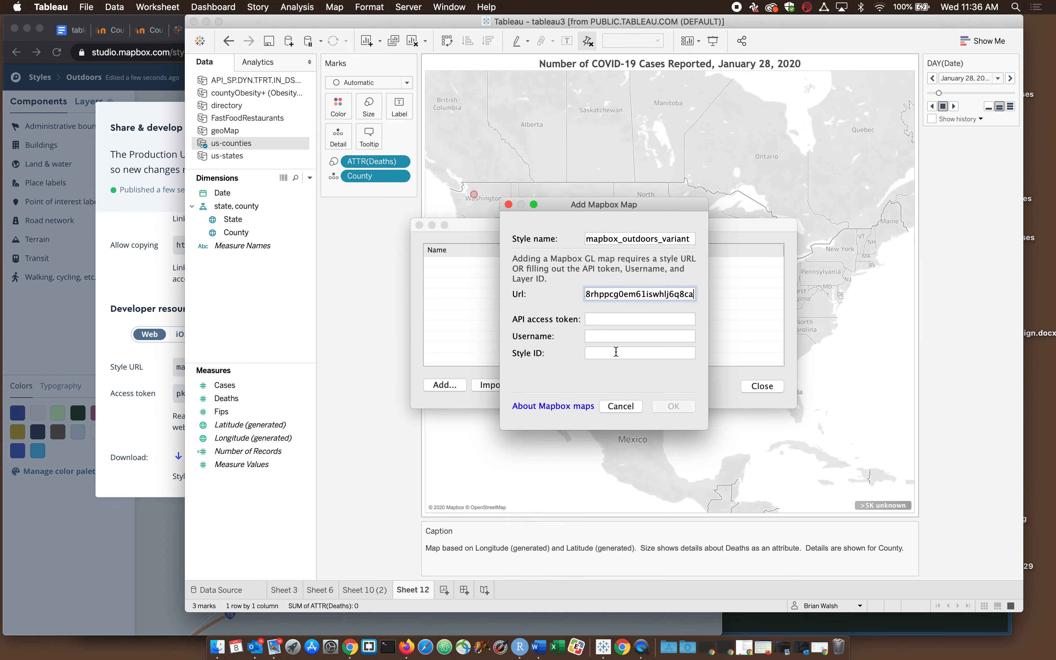
{"action": "left_click", "coordinate": [596, 321]}
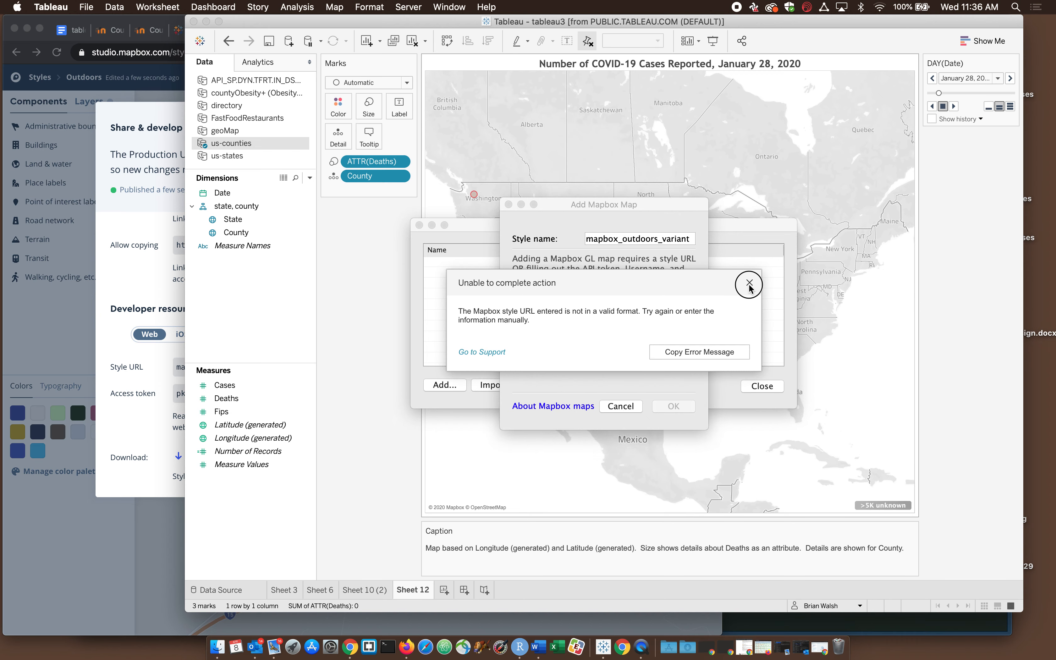
{"action": "left_click", "coordinate": [749, 285]}
- Switch to Mapbox Studio and examine the published style's sharing links and web Style URL
{"action": "left_click", "coordinate": [179, 425]}
{"action": "left_click", "coordinate": [351, 243]}
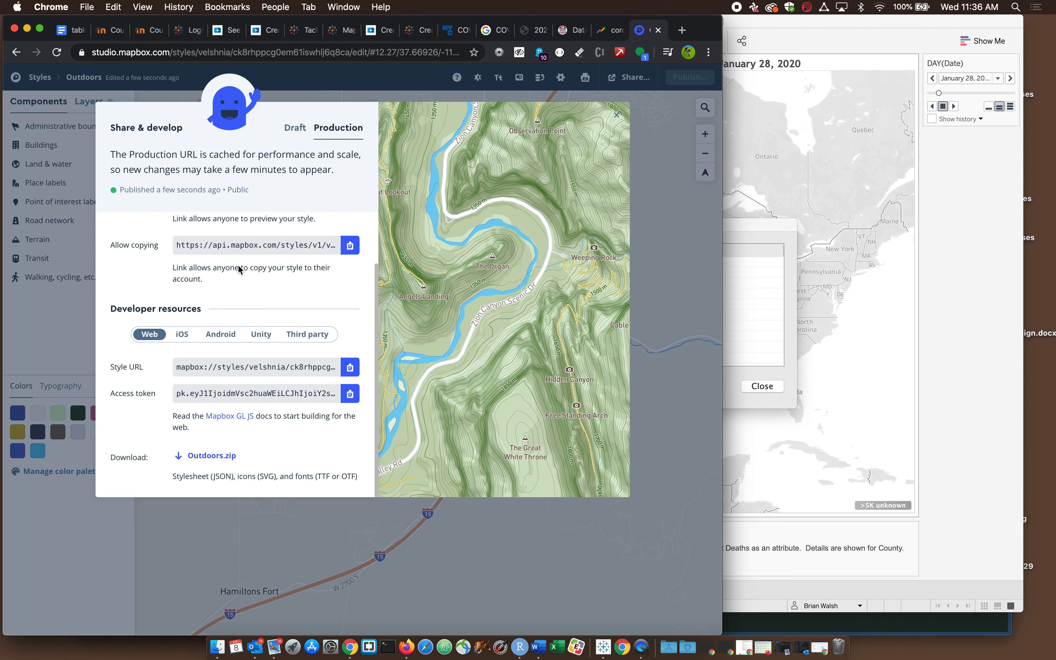
{"action": "scroll", "coordinate": [238, 314], "scroll_direction": "up", "scroll_amount": 3}
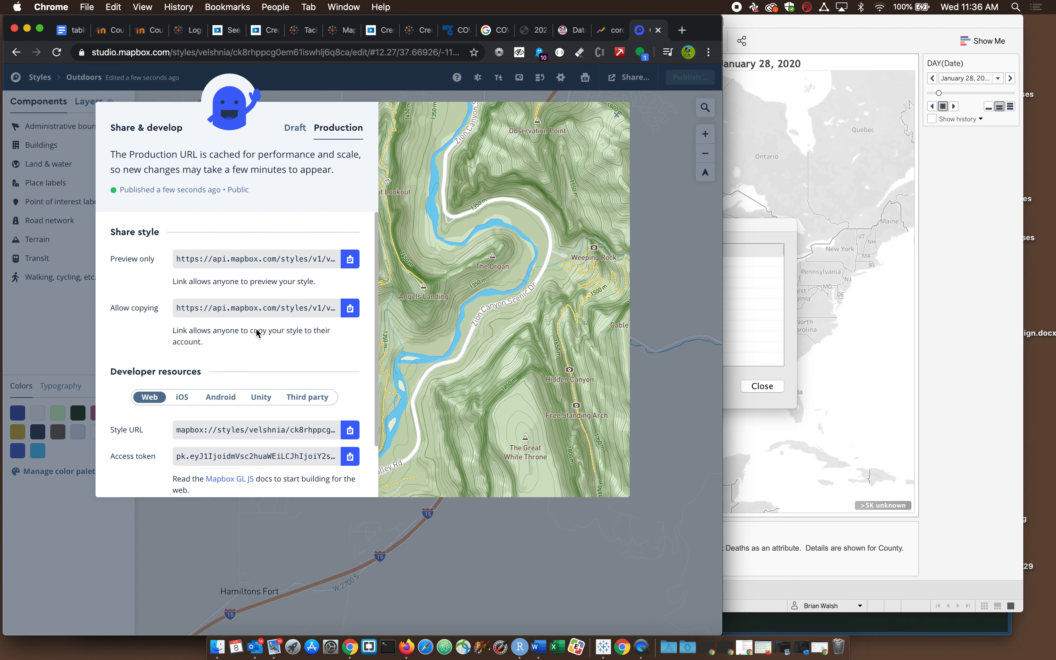
{"action": "scroll", "coordinate": [257, 333], "scroll_direction": "down", "scroll_amount": 3}
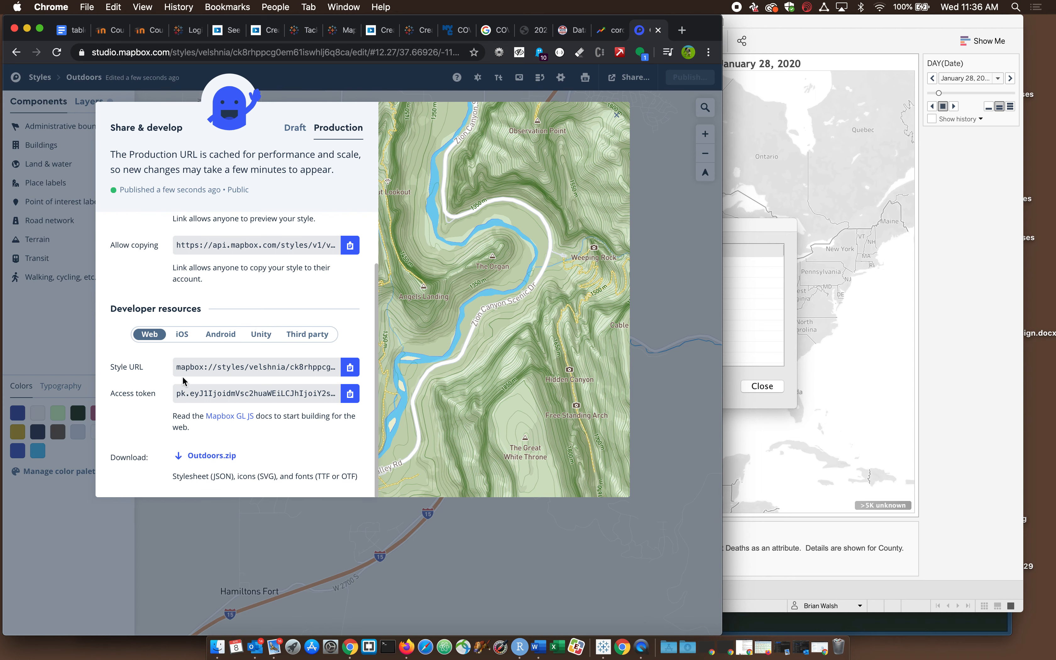
{"action": "left_click", "coordinate": [186, 370]}
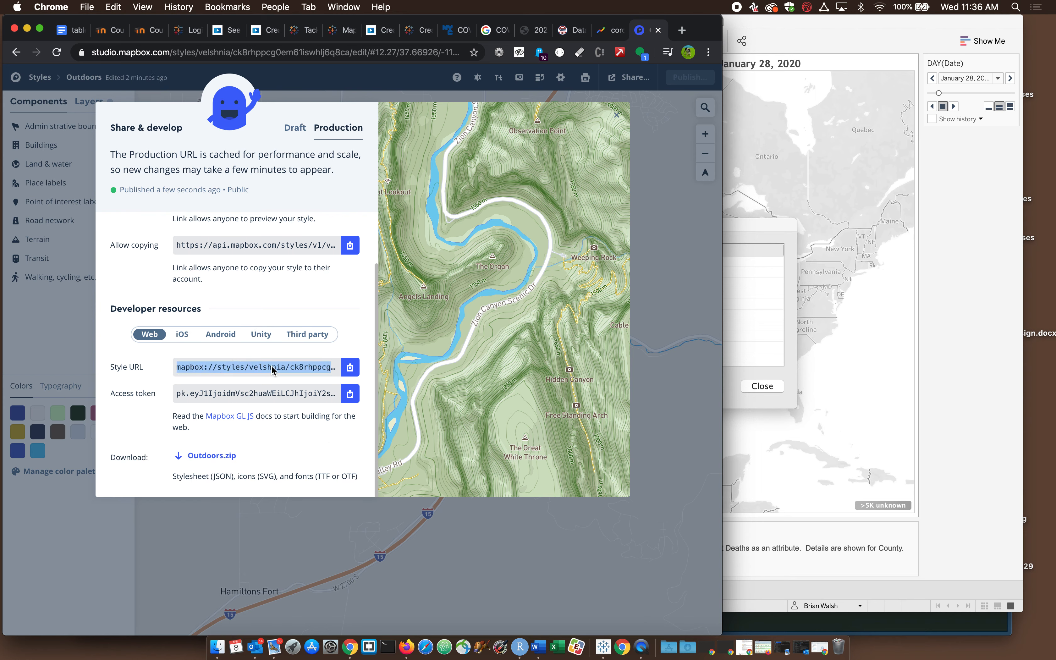
{"action": "left_click", "coordinate": [211, 366]}
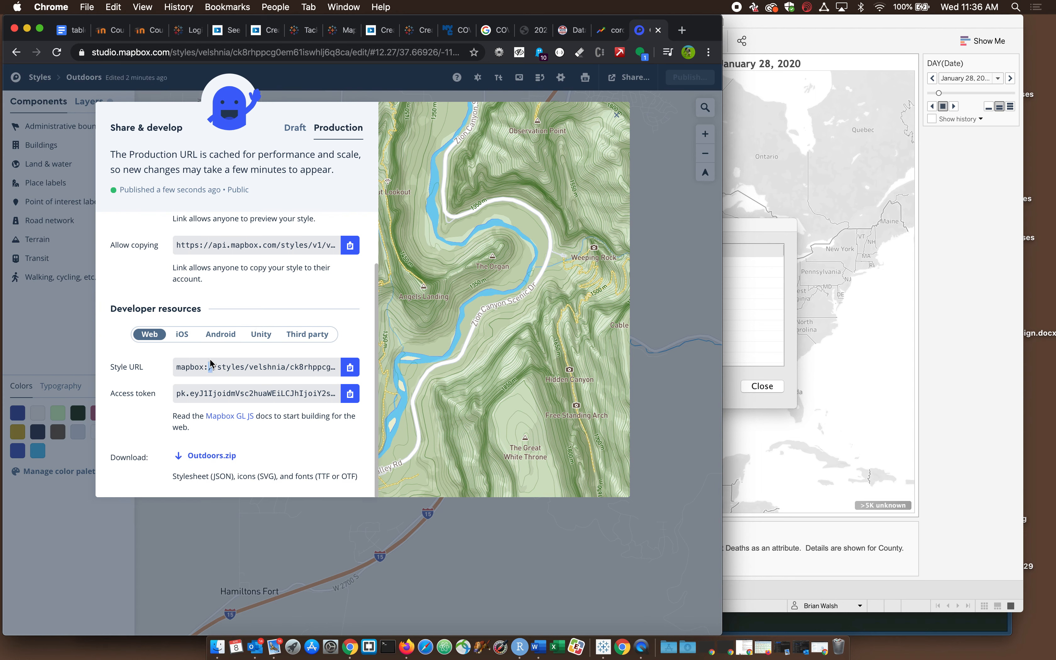
- Show the third-party developer resources for Tableau and copy the style's Integration URL
{"action": "left_click", "coordinate": [308, 335]}
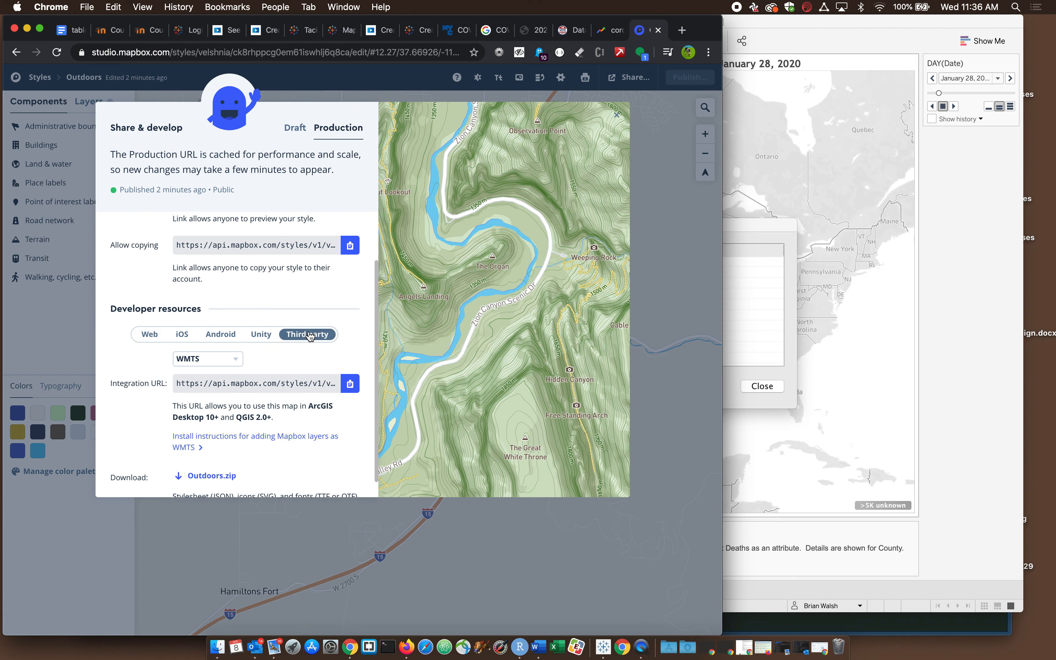
{"action": "left_click", "coordinate": [233, 362]}
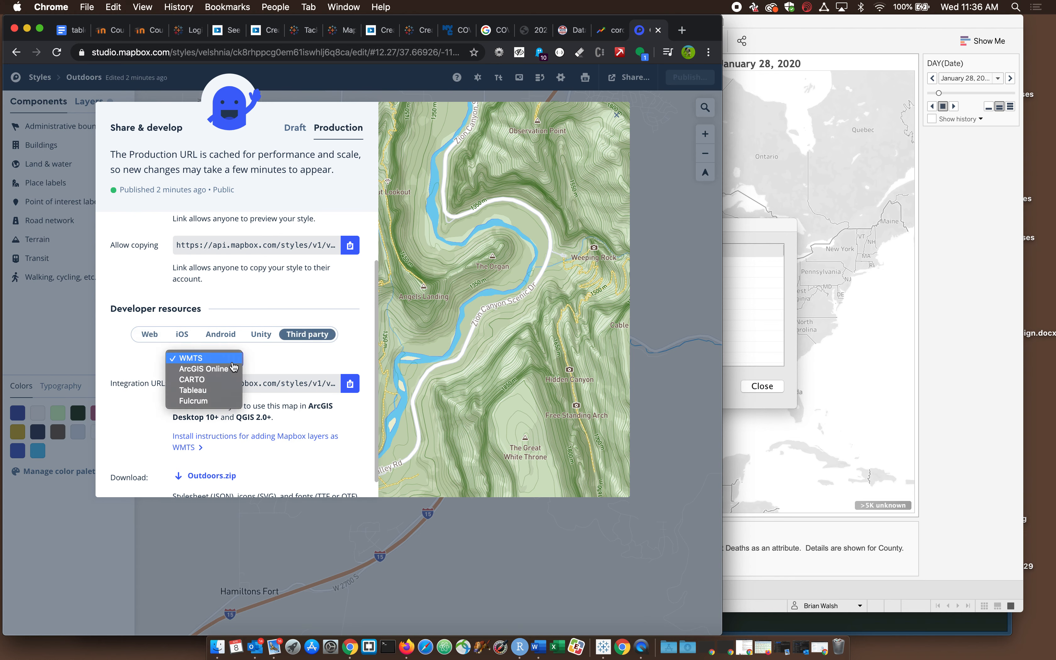
{"action": "left_click", "coordinate": [221, 390]}
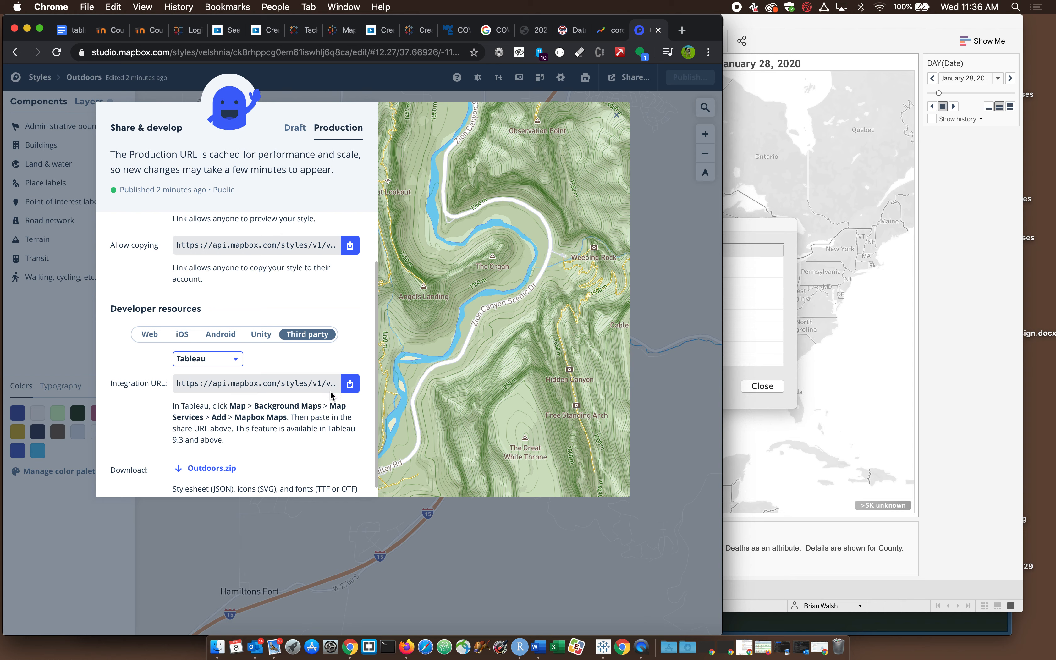
{"action": "left_click", "coordinate": [349, 386]}
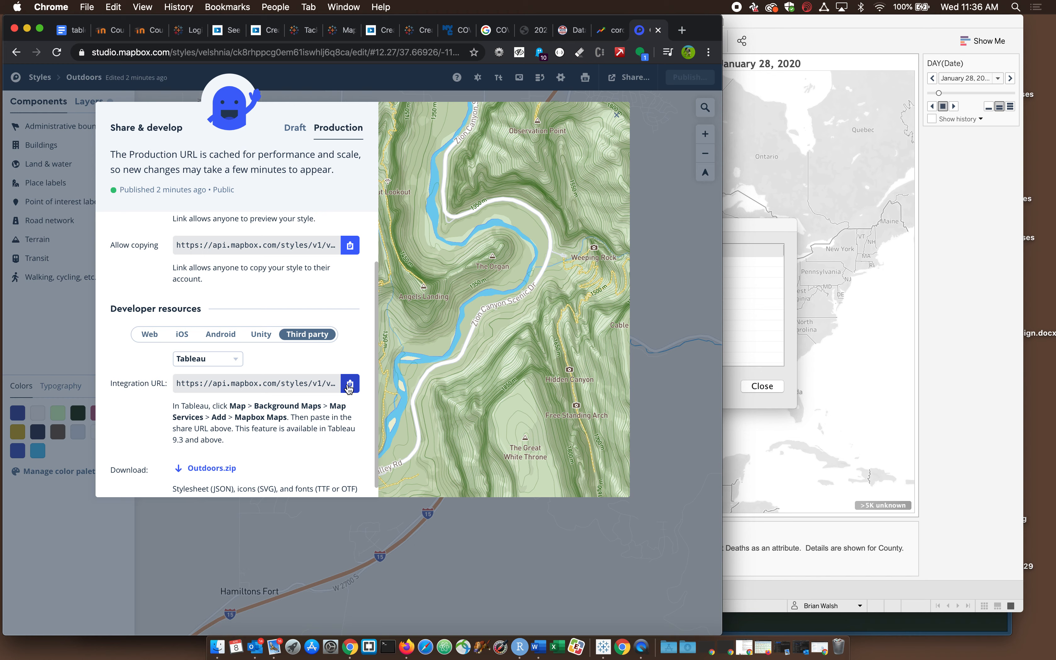
- Switch to Tableau and replace the new Mapbox map's URL with the copied Integration URL, populating the remaining fields
{"action": "left_click", "coordinate": [737, 290]}
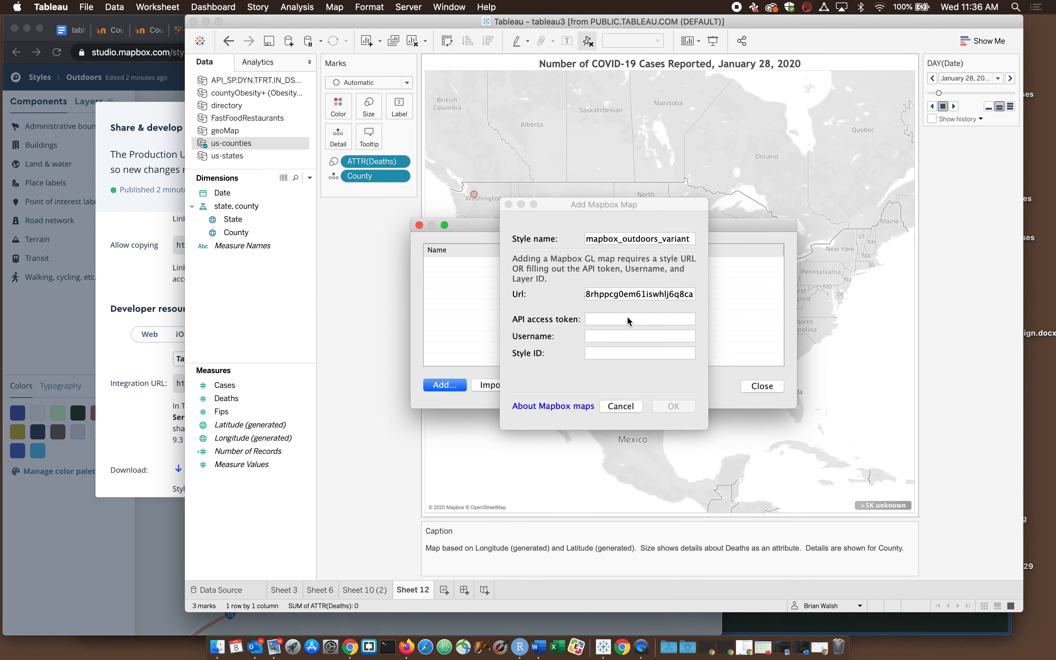
{"action": "left_click", "coordinate": [610, 295]}
{"action": "key", "text": "cmd+v"}
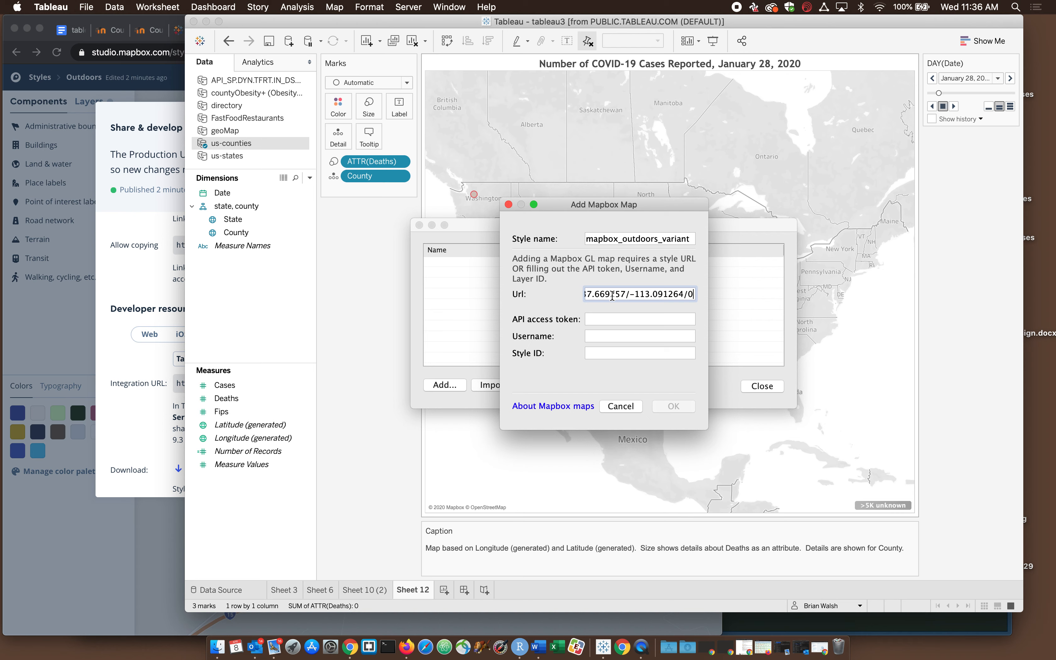
{"action": "left_click", "coordinate": [640, 320]}
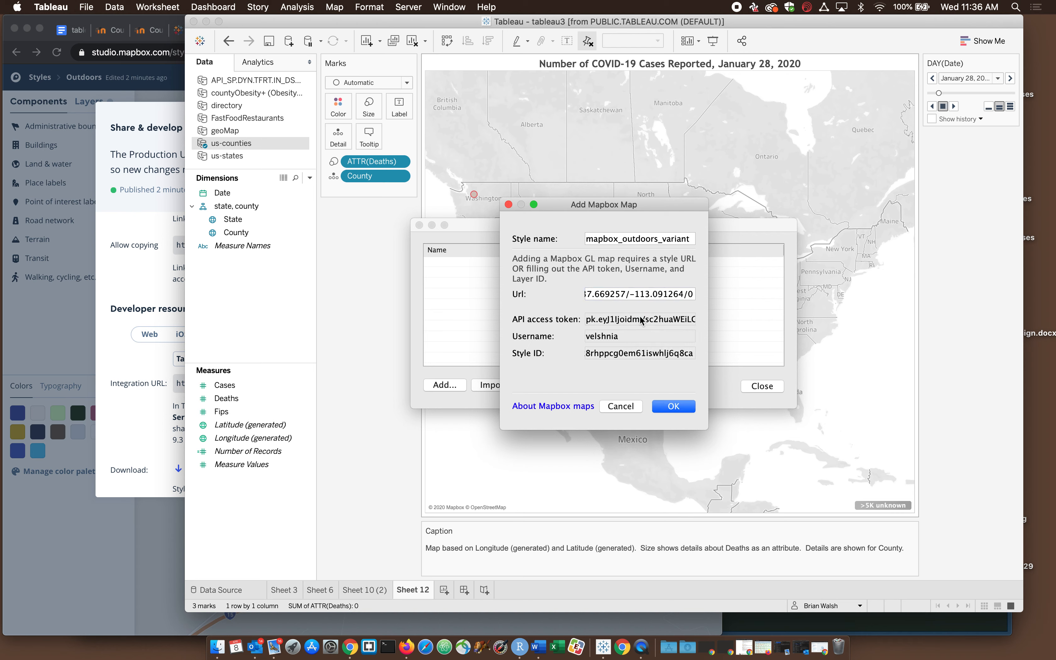
{"action": "left_click", "coordinate": [643, 294]}
{"action": "left_click_drag", "start_coordinate": [649, 294], "coordinate": [709, 298]}
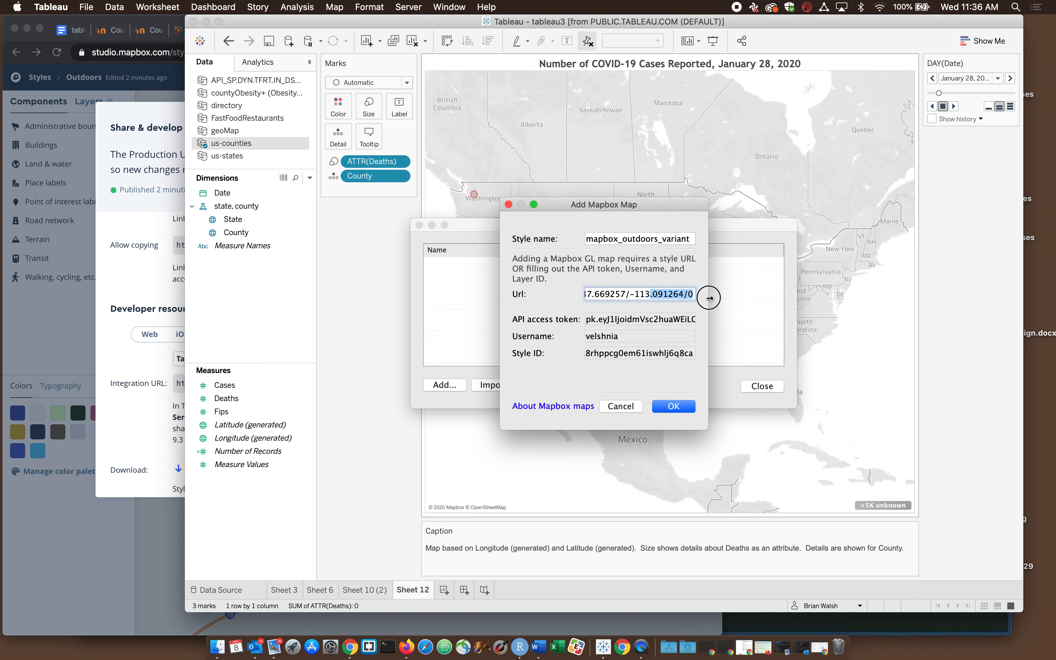
{"action": "left_click", "coordinate": [590, 324]}
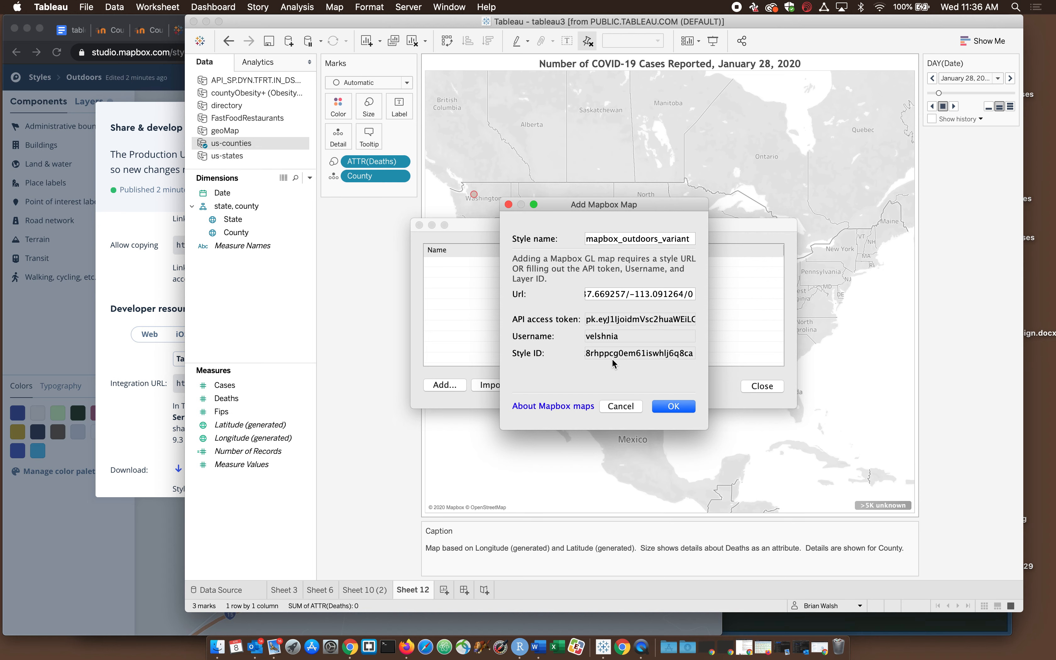
- Switch to Mapbox Studio and compare the style's Web resources with its third-party resources for Tableau
{"action": "left_click", "coordinate": [172, 421]}
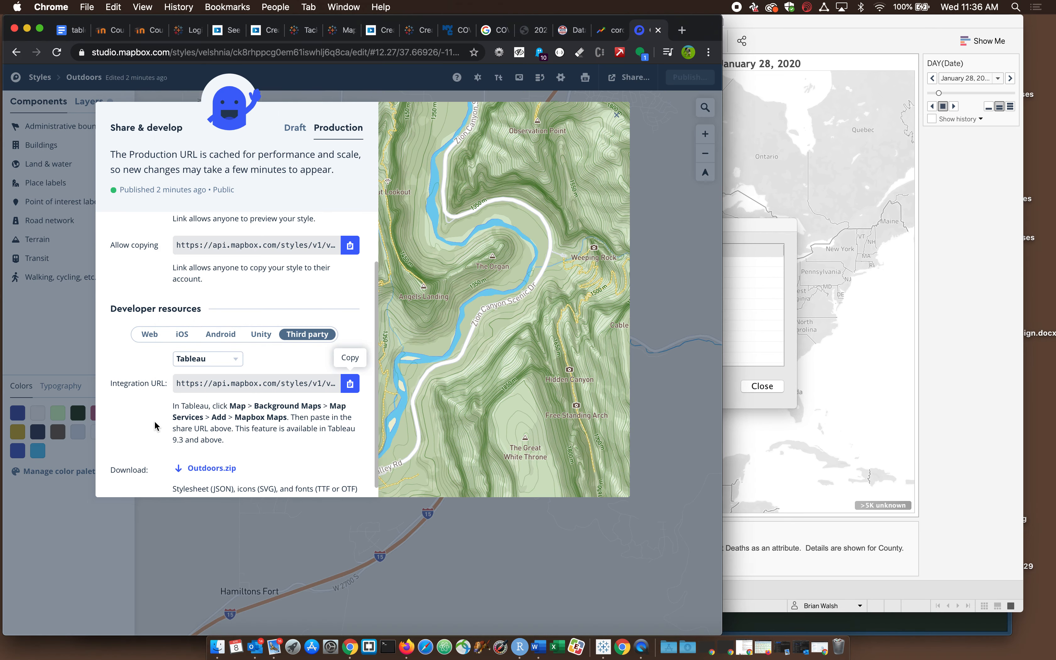
{"action": "left_click", "coordinate": [148, 336]}
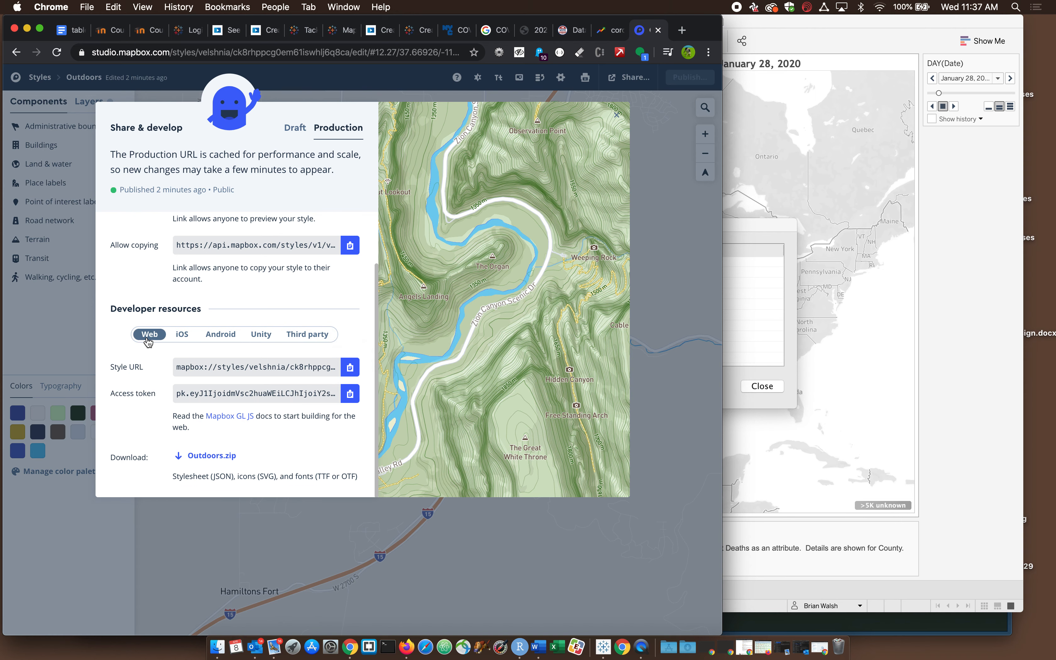
{"action": "left_click", "coordinate": [306, 334]}
{"action": "left_click", "coordinate": [235, 362]}
{"action": "left_click", "coordinate": [235, 362]}
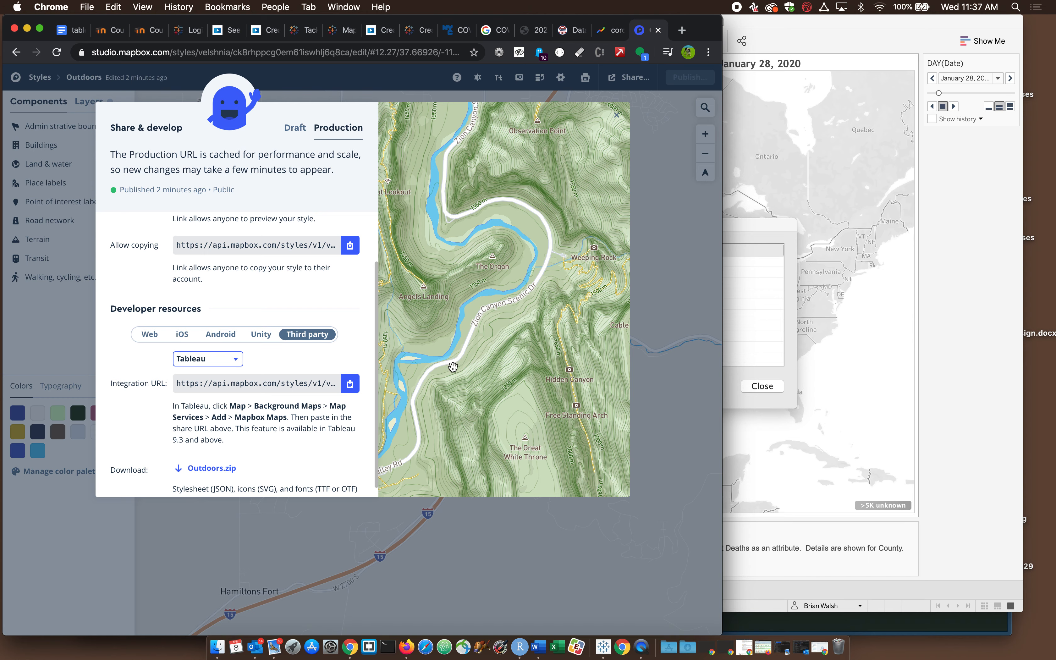
- Switch back to Tableau, confirm the new Mapbox map and close the map services list
{"action": "left_click", "coordinate": [816, 273]}
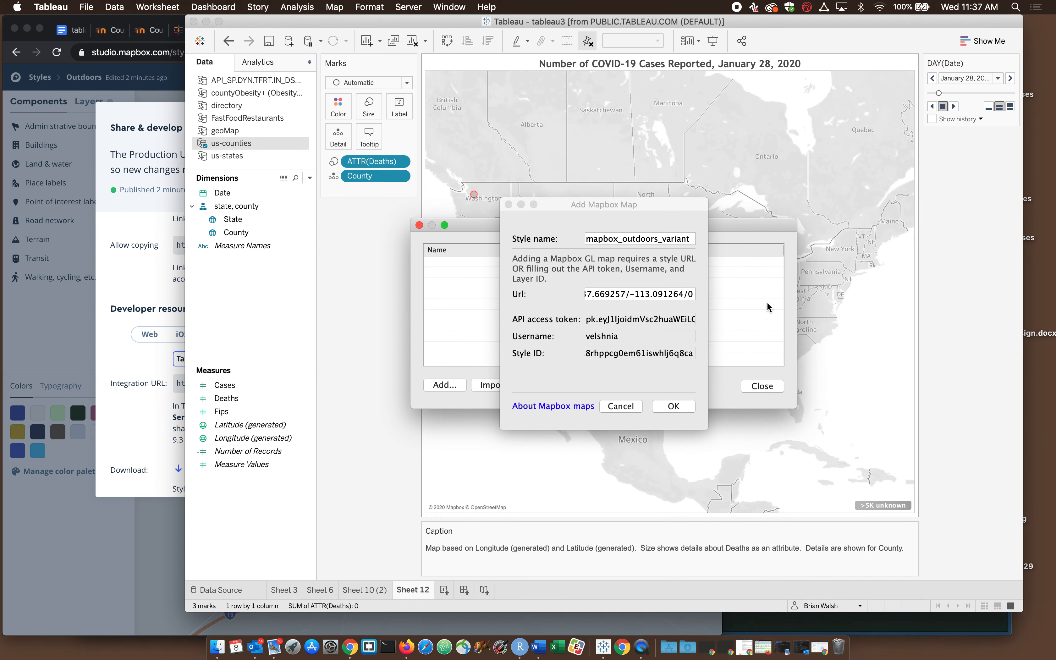
{"action": "left_click", "coordinate": [664, 400]}
{"action": "left_click", "coordinate": [767, 388]}
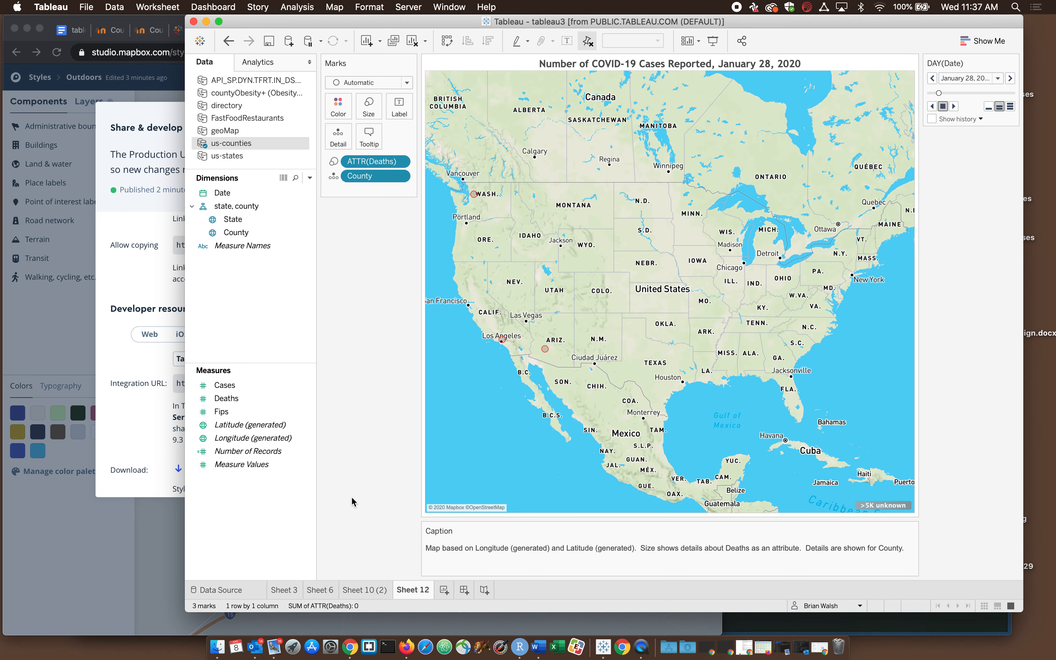
- Move the Tableau window aside and examine the server options for publishing the workbook
{"action": "left_click_drag", "start_coordinate": [471, 24], "coordinate": [358, 40]}
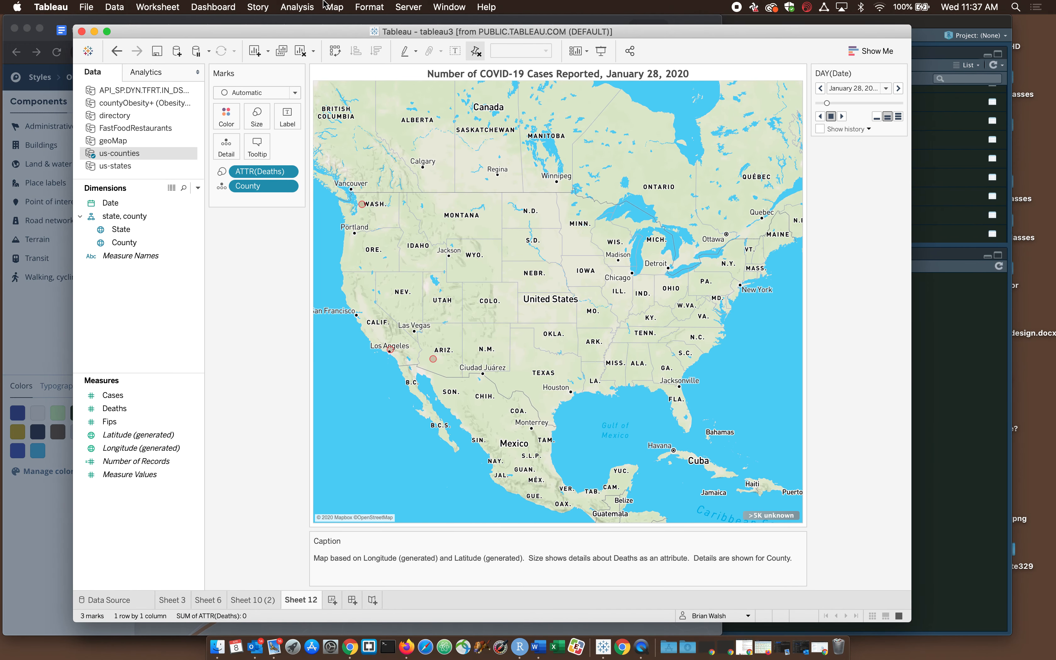
{"action": "left_click", "coordinate": [336, 6]}
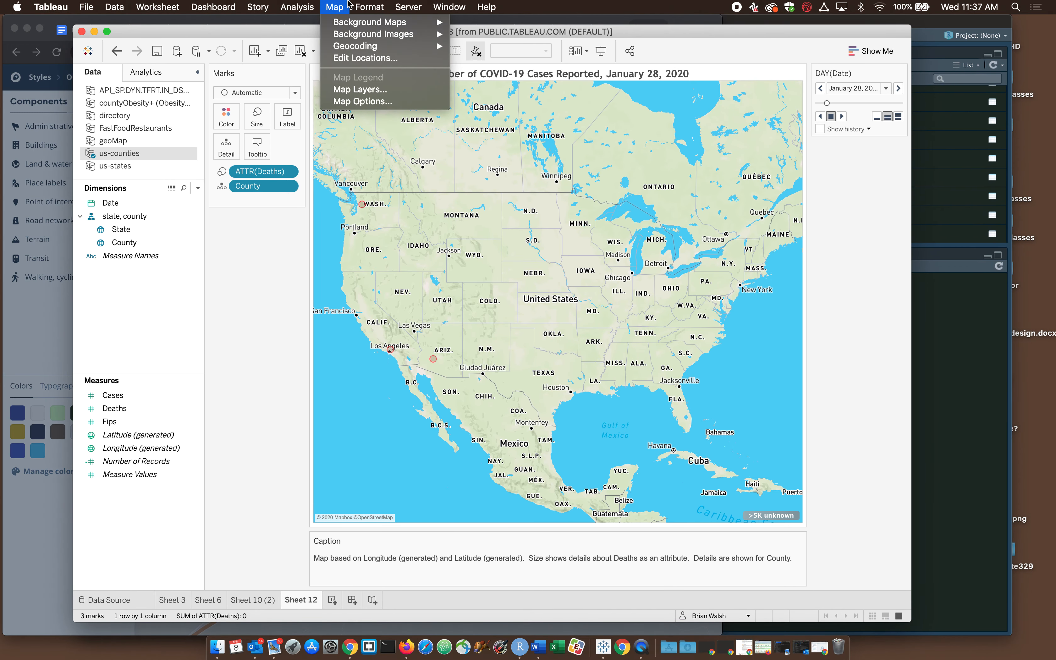
{"action": "mouse_move", "coordinate": [391, 3]}
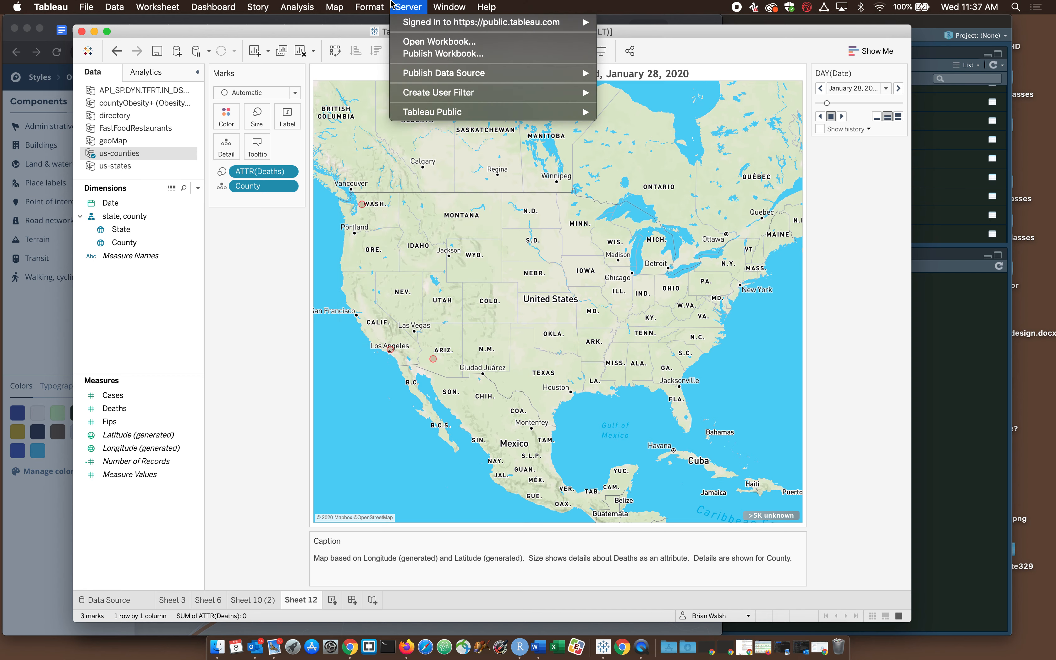
{"action": "mouse_move", "coordinate": [401, 23]}
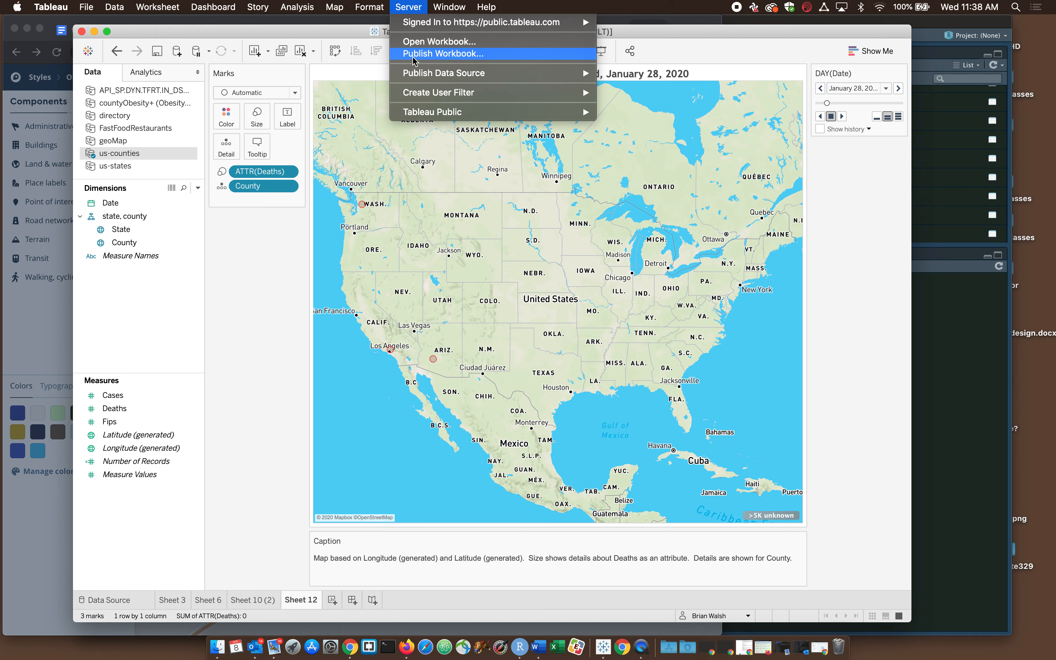
{"action": "mouse_move", "coordinate": [427, 113]}
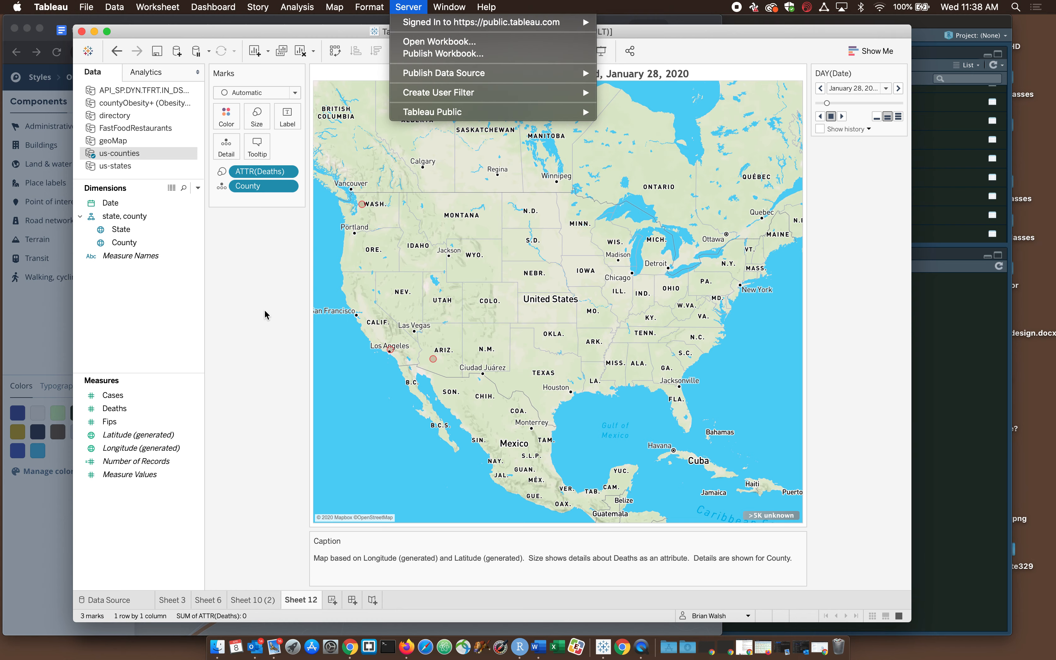
{"action": "left_click", "coordinate": [248, 336]}
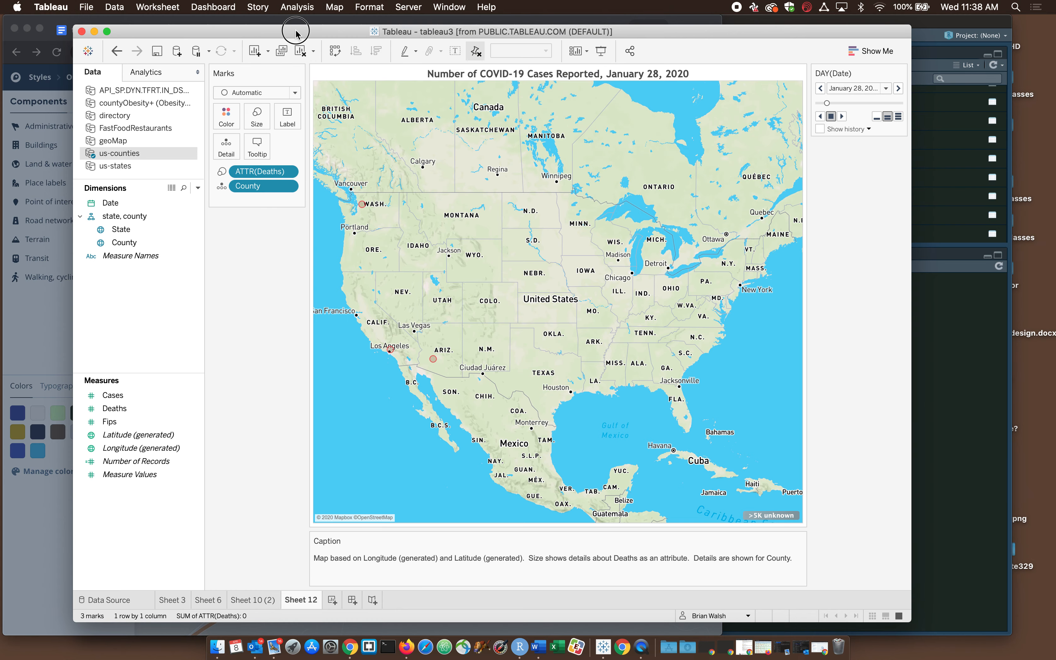
- Move the Tableau window lower on the desktop and switch to Mapbox Studio in Chrome
{"action": "left_click_drag", "start_coordinate": [295, 29], "coordinate": [369, 139]}
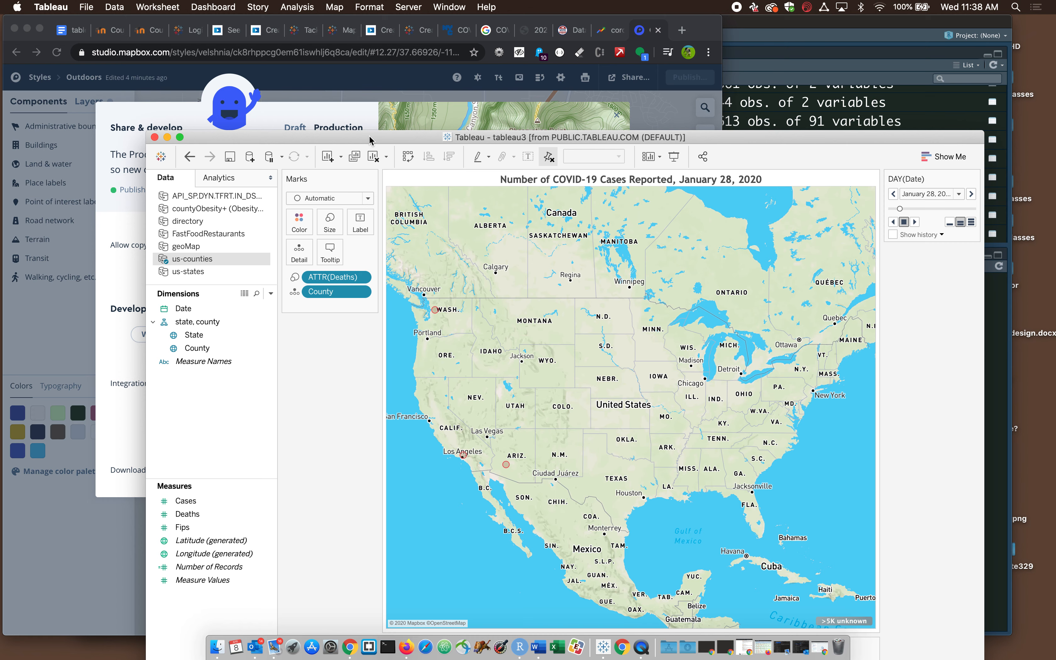
{"action": "left_click", "coordinate": [710, 33]}
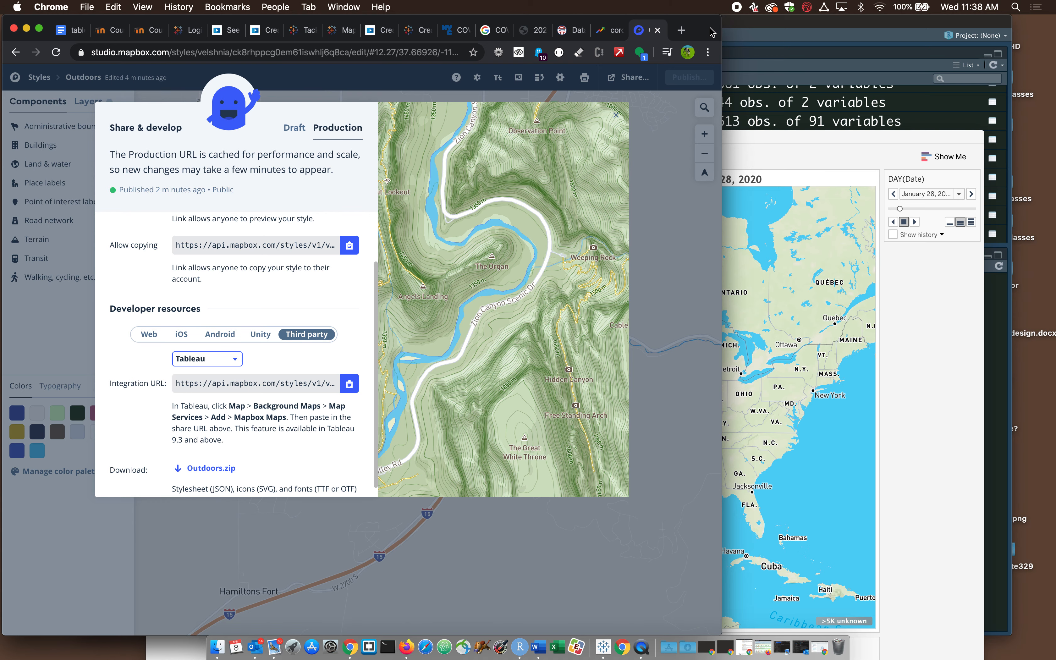
- Search the web for "tableau public" in a new browser tab and open the Tableau Public site
{"action": "key", "text": "super+t"}
{"action": "type", "text": "tableau "}
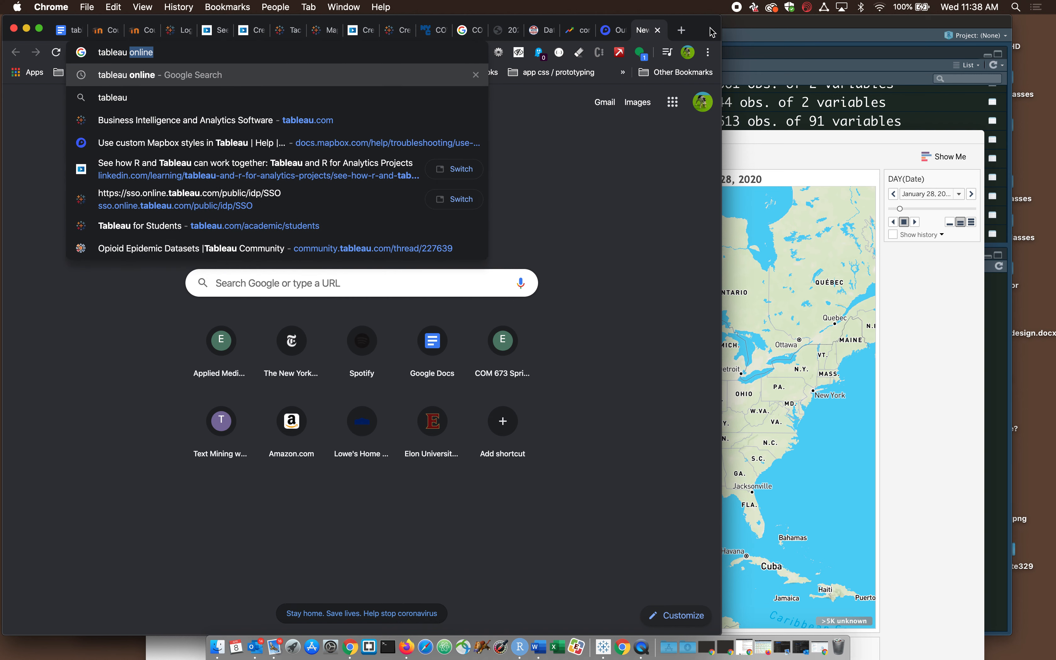
{"action": "type", "text": "public"}
{"action": "key", "text": "Return"}
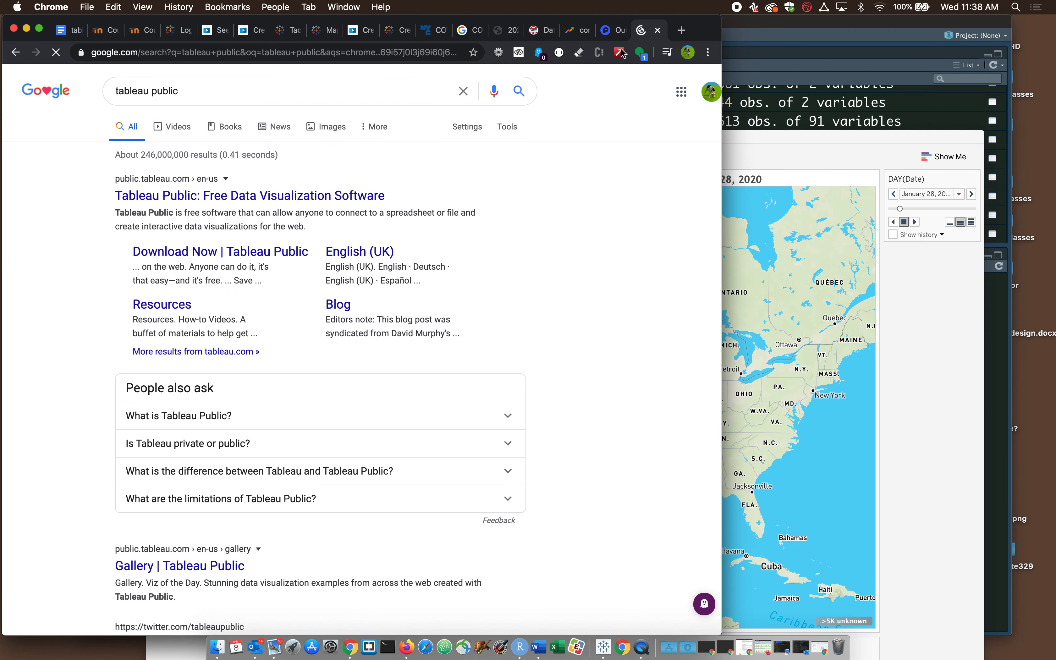
{"action": "left_click", "coordinate": [253, 196]}
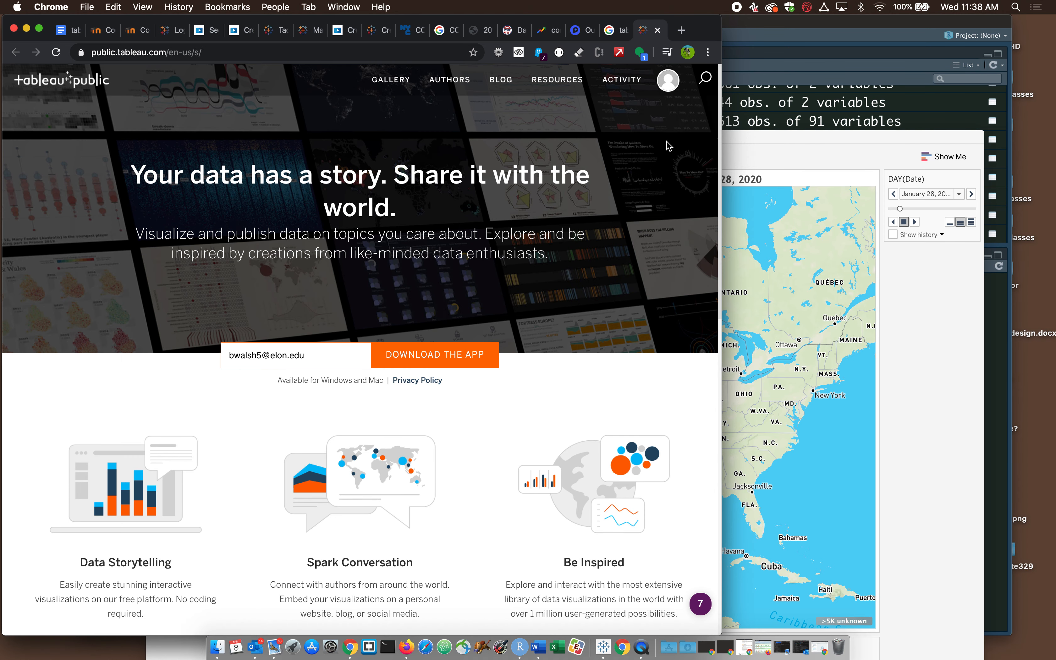
- Widen the browser window and open the signed-in account's Tableau Public profile
{"action": "left_click_drag", "start_coordinate": [721, 157], "coordinate": [1024, 157]}
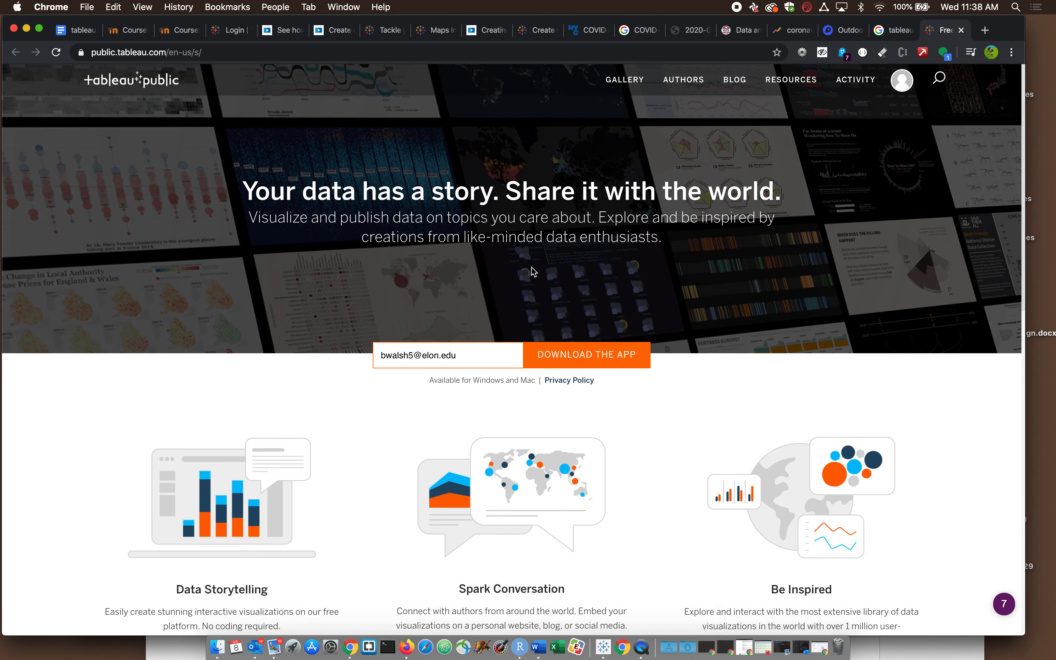
{"action": "mouse_move", "coordinate": [900, 85]}
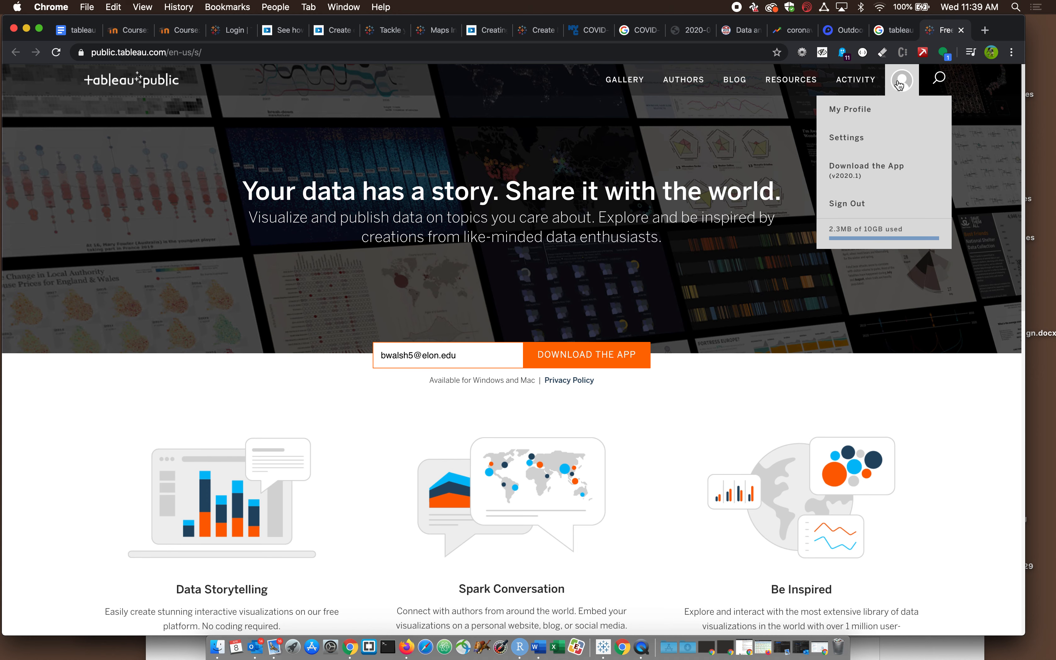
{"action": "left_click", "coordinate": [870, 115]}
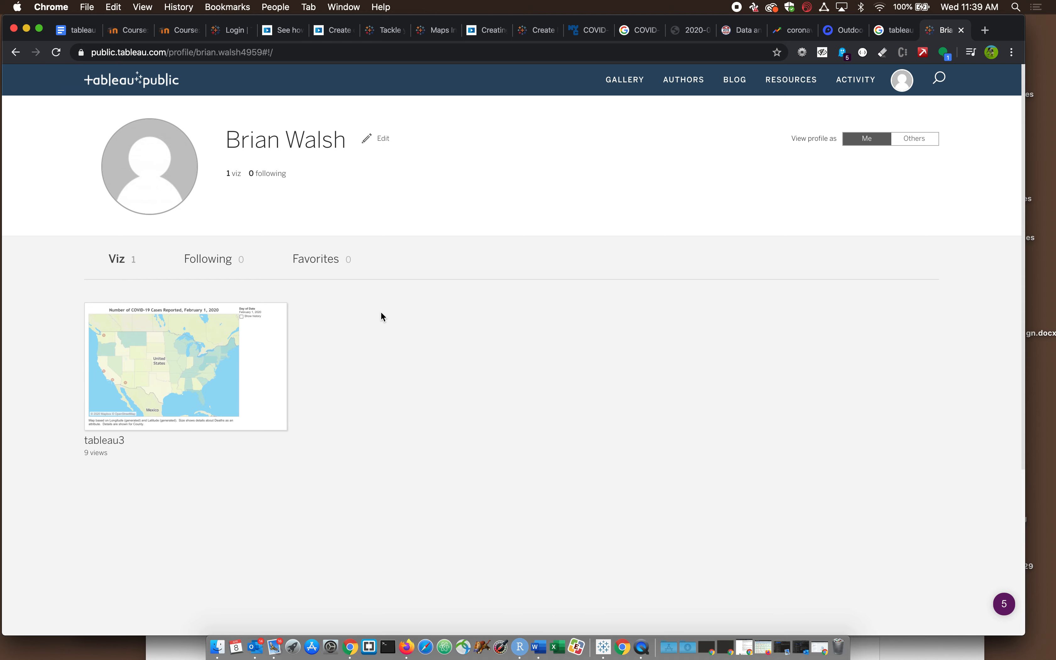
- Create a blank Google Docs document in a new browser window and enter the heading "for tableau public:"
{"action": "key", "text": "super+n"}
{"action": "type", "text": "docs.google.com/document/u/0/"}
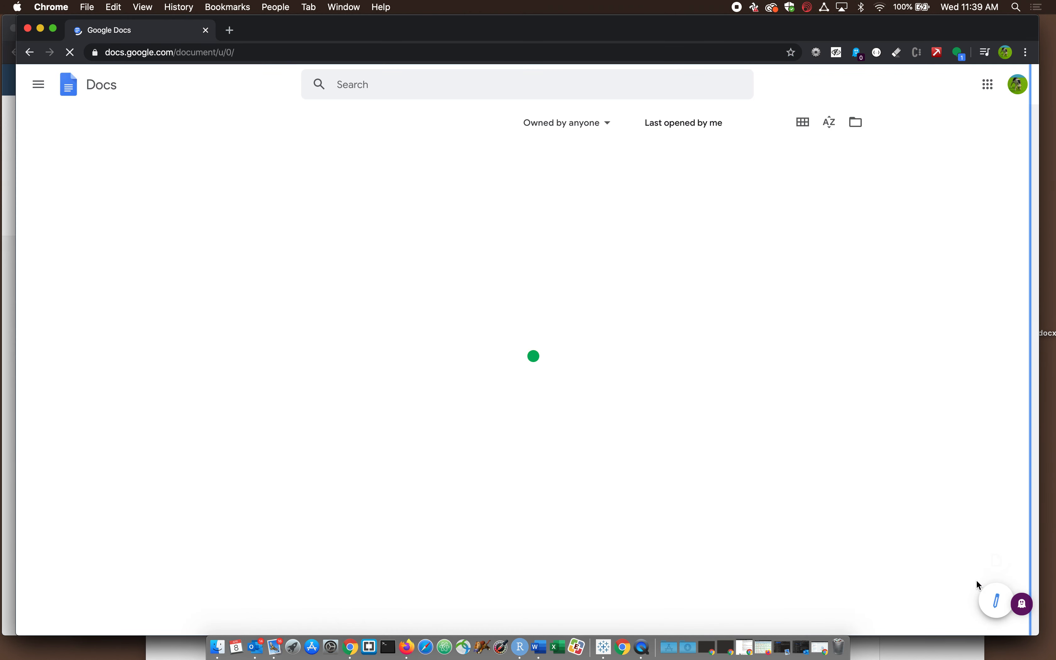
{"action": "left_click", "coordinate": [996, 601]}
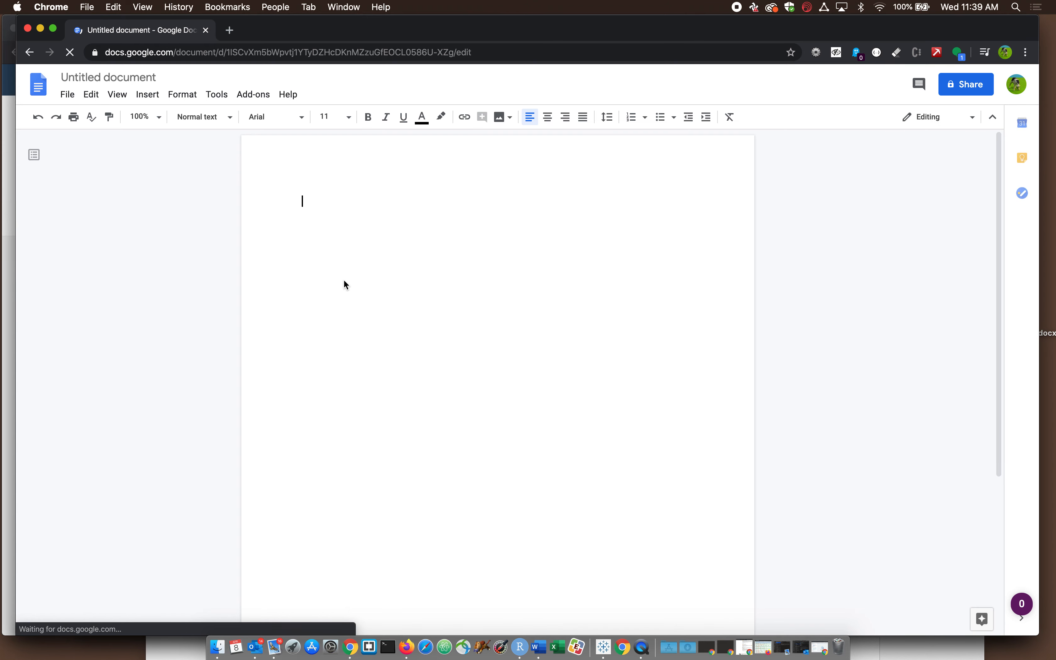
{"action": "type", "text": "for tableau public:"}
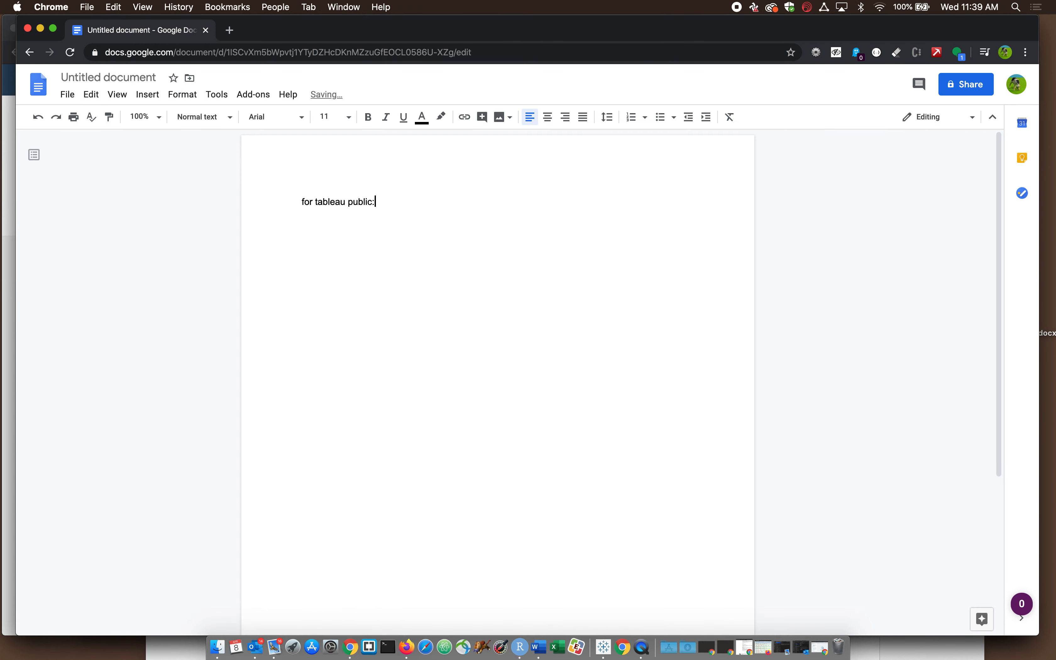
- Add the line "your password MUST BE:" followed by the requirement "at least 8 characters"
{"action": "key", "text": "Return"}
{"action": "type", "text": "your password MUST BE:"}
{"action": "key", "text": "Return"}
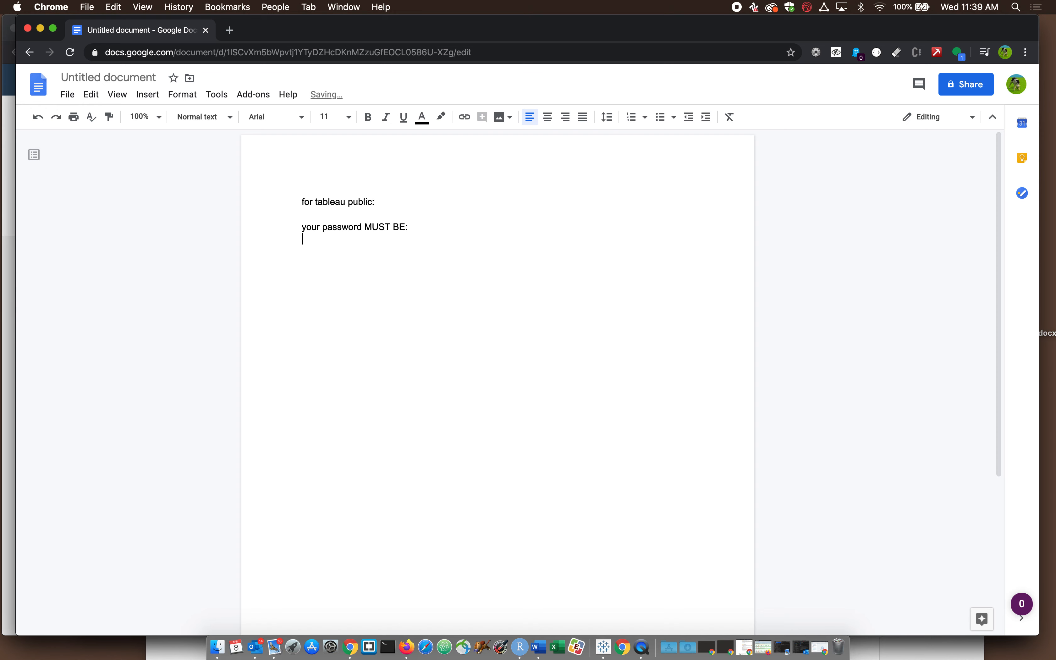
{"action": "type", "text": "at least 8 chara"}
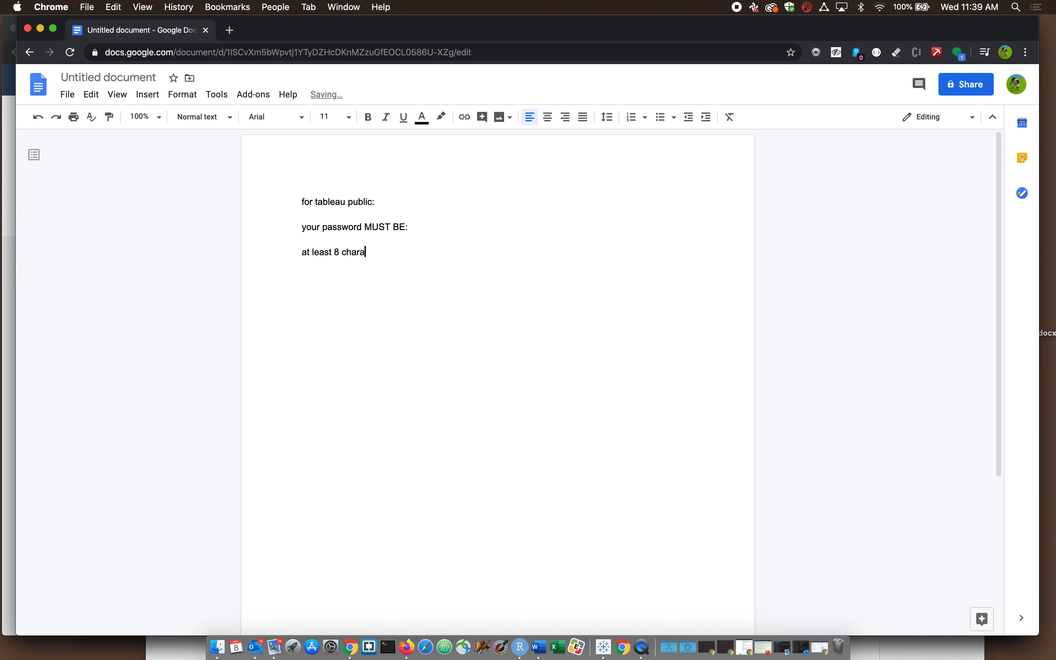
{"action": "type", "text": "cters"}
{"action": "key", "text": "Return"}
- Add the requirement "alphanumeric AND special characters" and leave a blank line after it
{"action": "type", "text": "alphanumeric AND sp"}
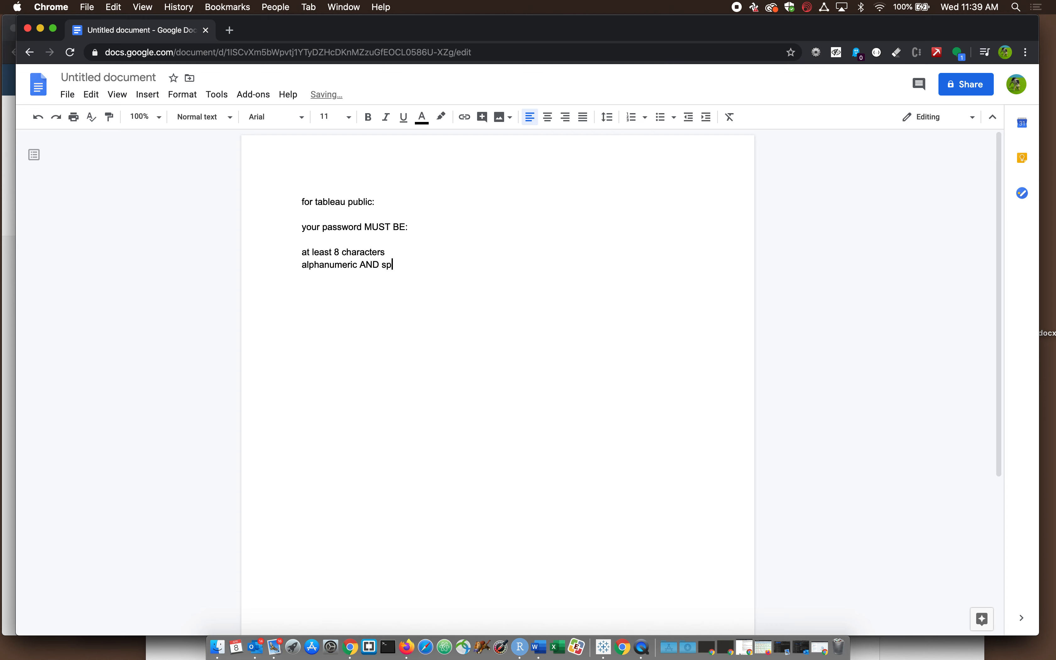
{"action": "type", "text": "ecial characte"}
{"action": "key", "text": "BackSpace"}
{"action": "key", "text": "BackSpace"}
{"action": "type", "text": "er"}
{"action": "key", "text": "Return"}
{"action": "key", "text": "Return"}
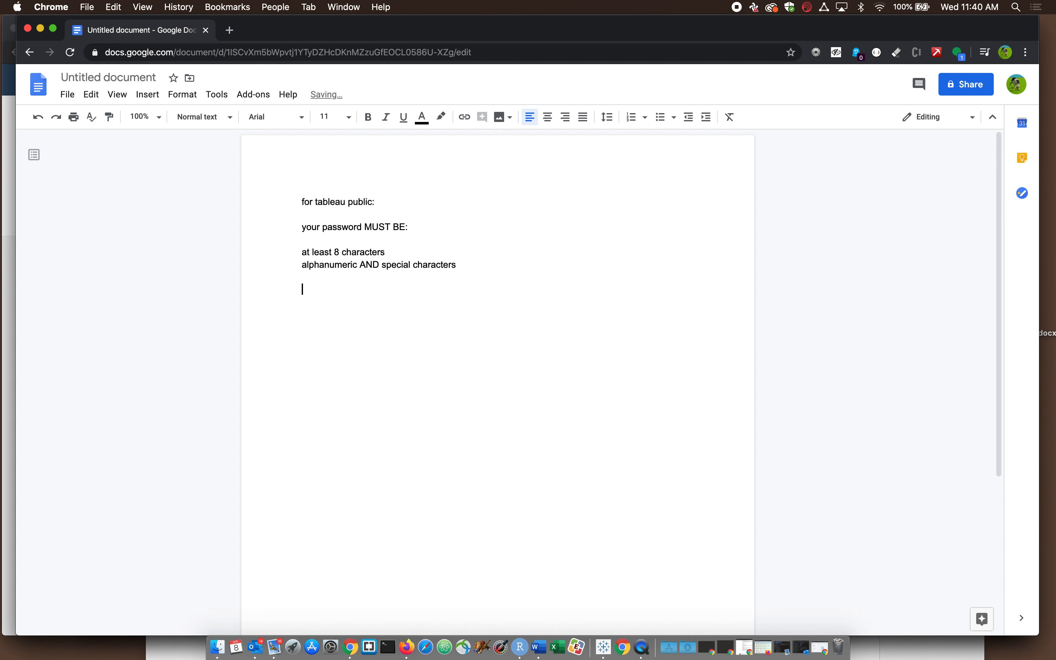
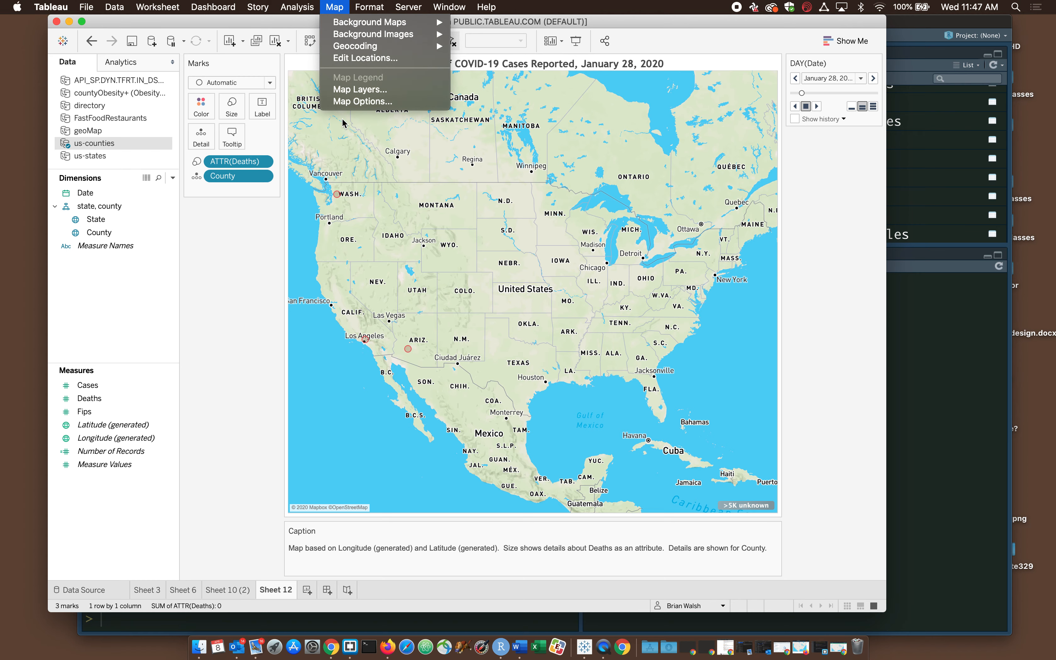
- Open the Map Layers settings for Tableau's COVID-19 map and examine the data layer options
{"action": "left_click", "coordinate": [353, 89]}
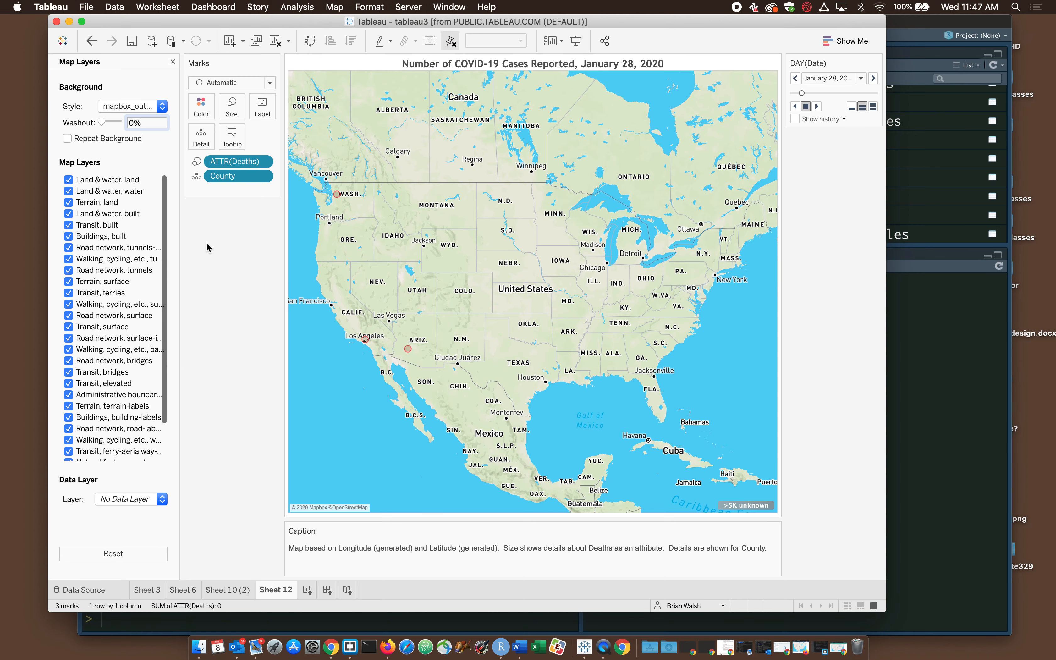
{"action": "left_click", "coordinate": [142, 499]}
{"action": "left_click", "coordinate": [141, 521]}
{"action": "left_click", "coordinate": [140, 497]}
{"action": "left_click", "coordinate": [142, 499]}
- Minimize the Tableau window and move the RStudio window aside to uncover the desktop
{"action": "key", "text": "super+m"}
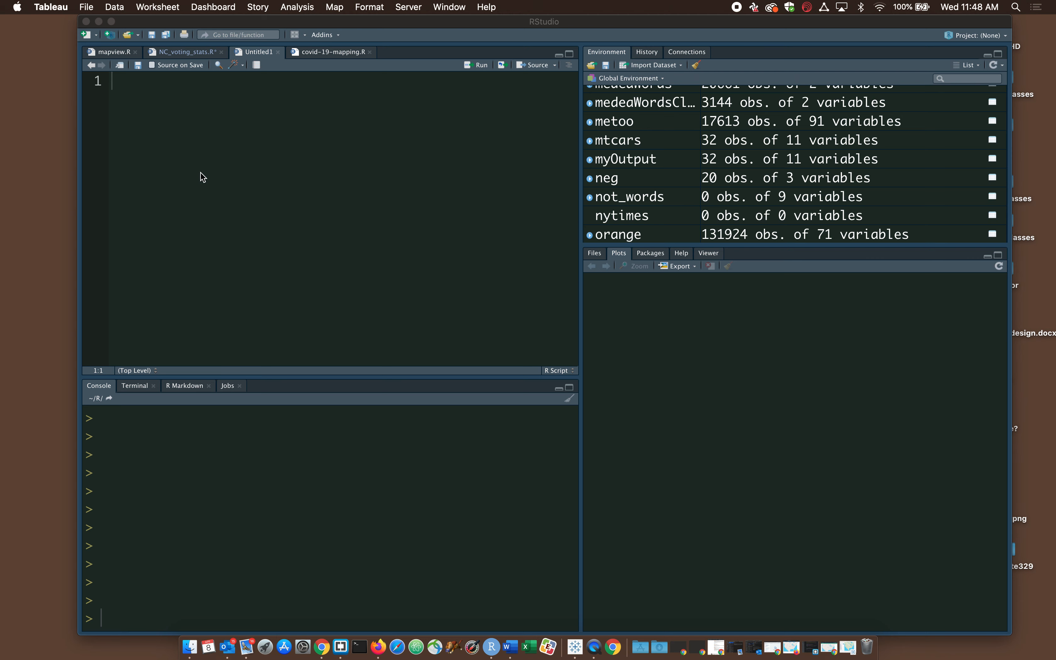
{"action": "left_click_drag", "start_coordinate": [244, 22], "coordinate": [195, 4]}
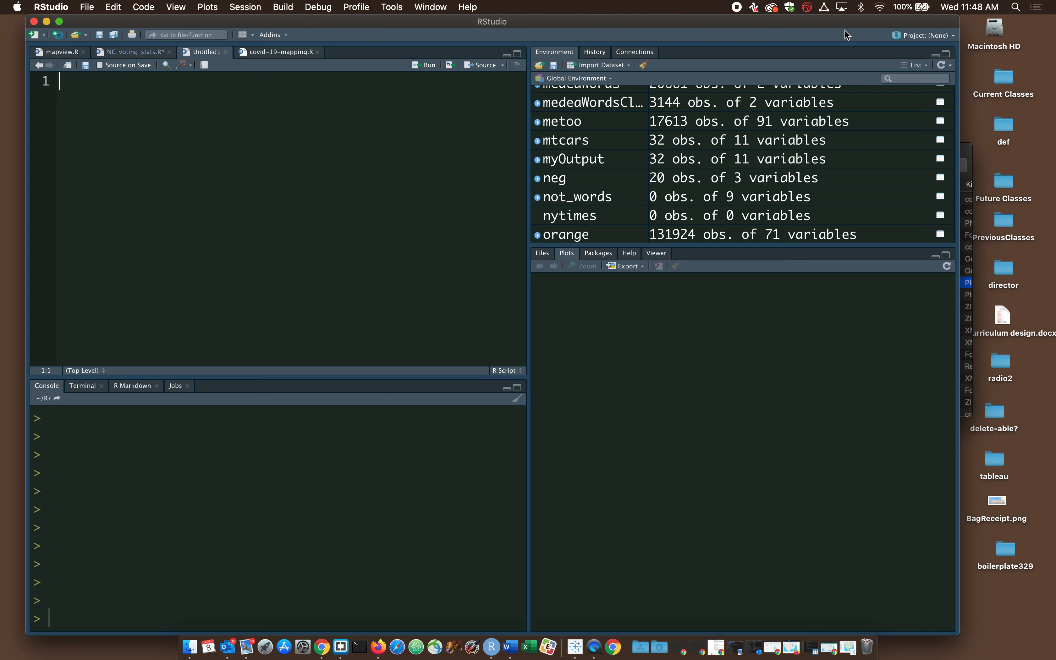
{"action": "left_click_drag", "start_coordinate": [833, 21], "coordinate": [781, 1]}
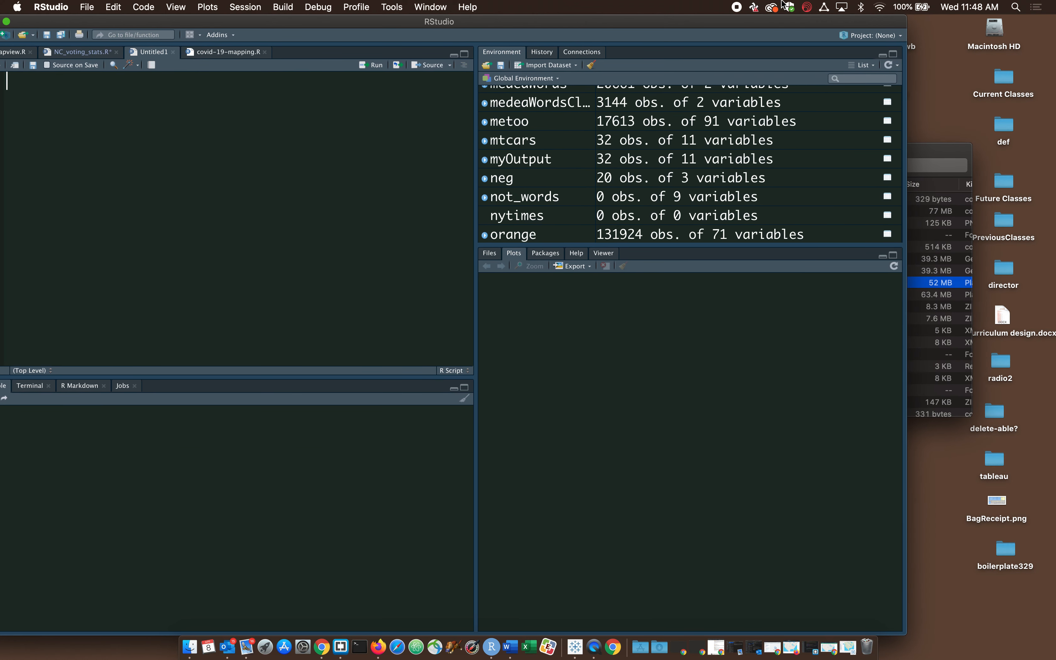
- Switch to Chrome and examine Google's COVID-19 Community Mobility Reports page
{"action": "left_click", "coordinate": [826, 652]}
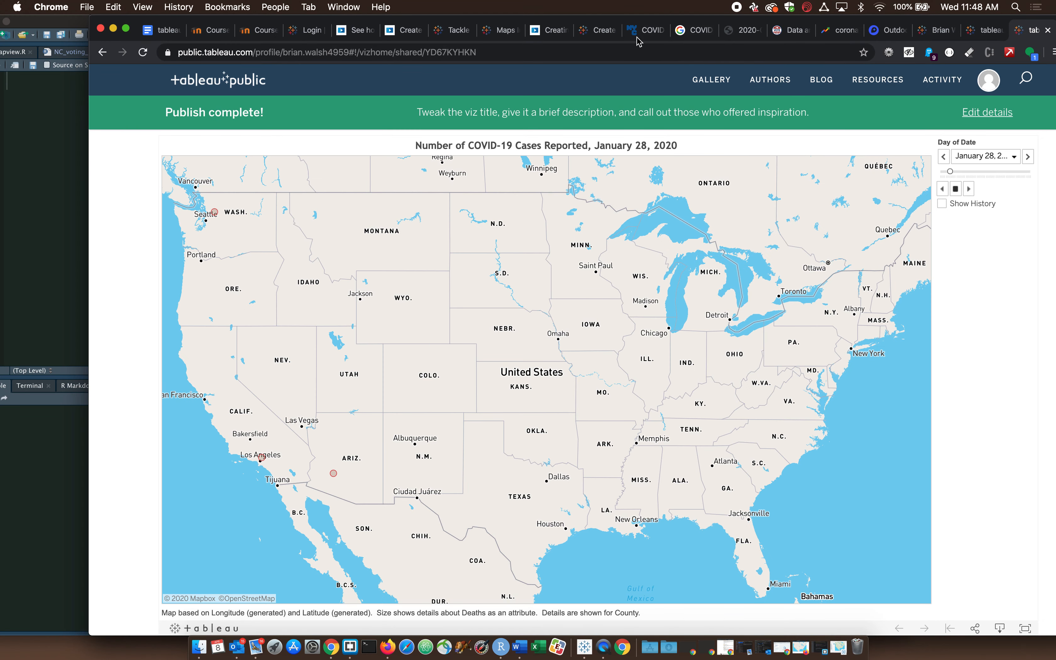
{"action": "left_click", "coordinate": [679, 31]}
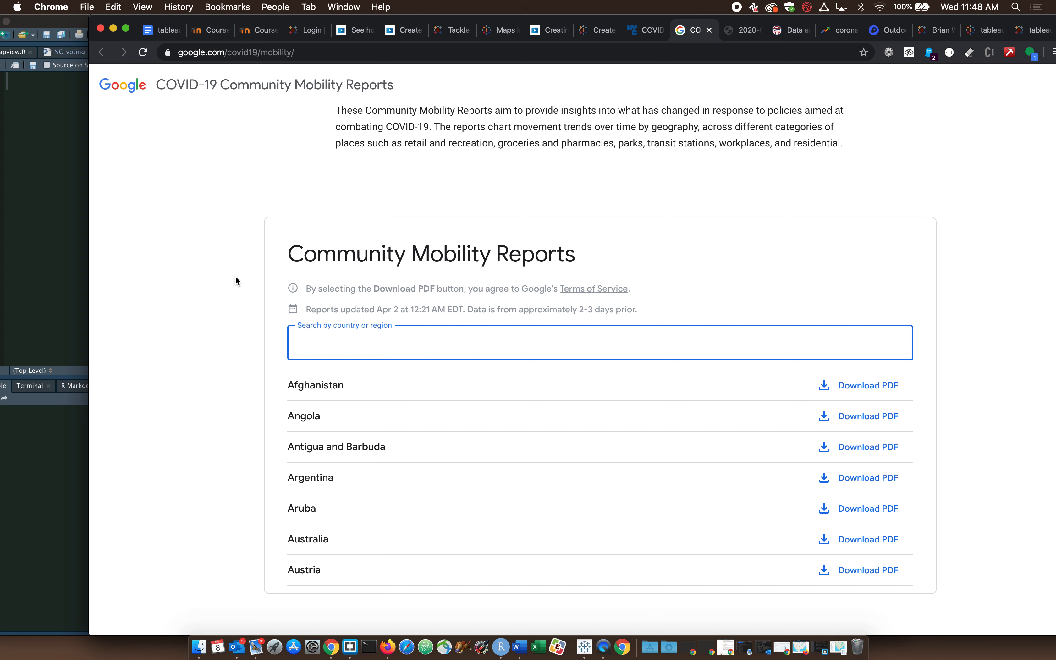
{"action": "scroll", "coordinate": [189, 262], "scroll_direction": "up", "scroll_amount": 6}
{"action": "scroll", "coordinate": [189, 261], "scroll_direction": "down", "scroll_amount": 1}
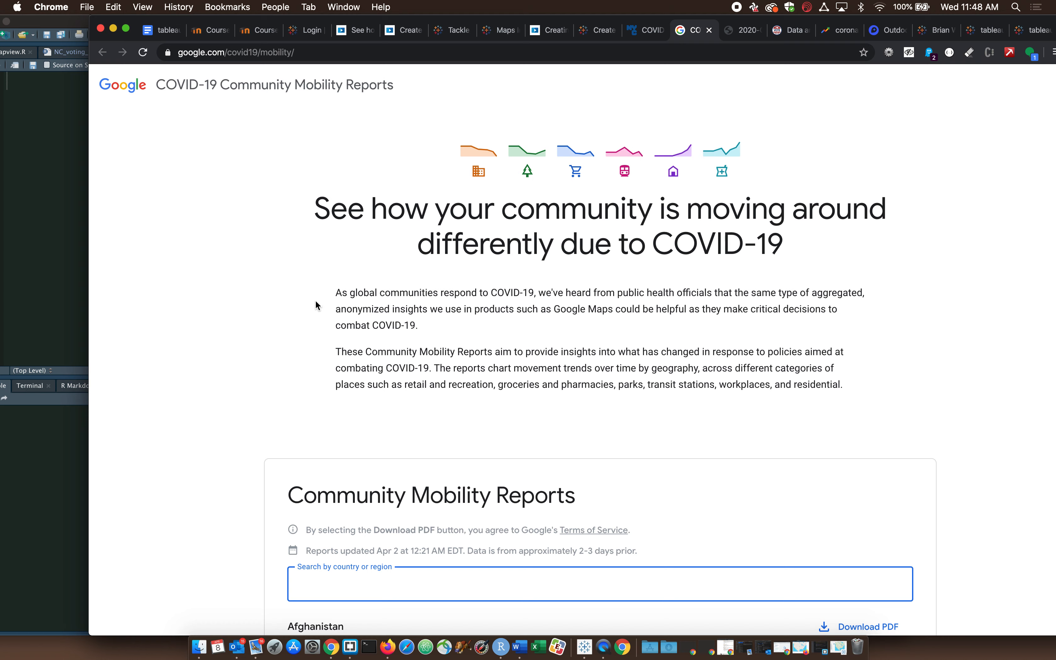
{"action": "scroll", "coordinate": [315, 301], "scroll_direction": "down", "scroll_amount": 5}
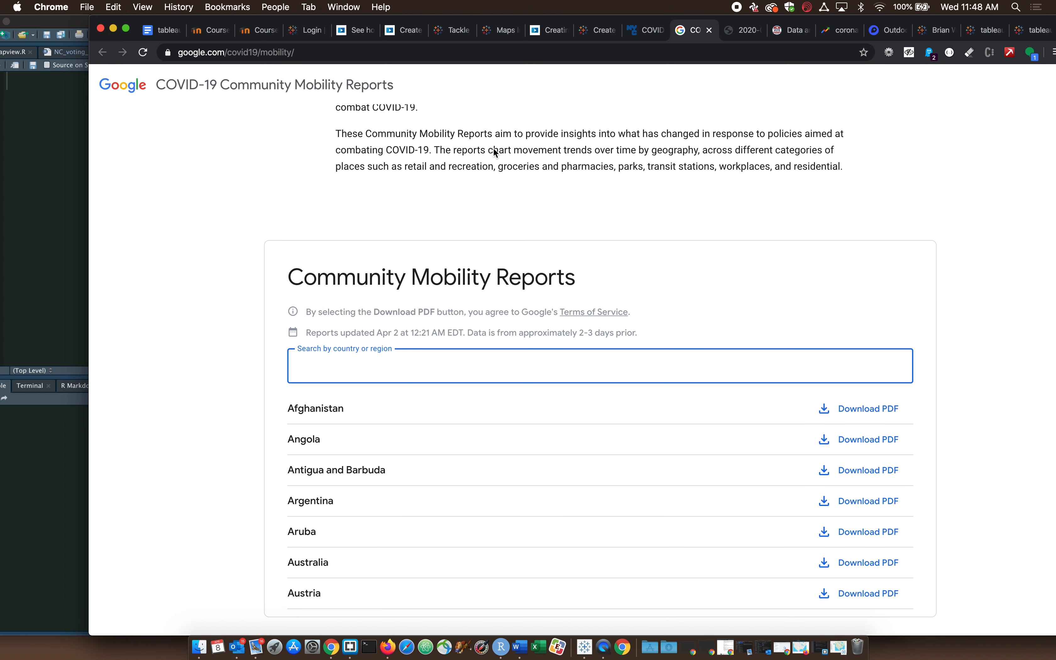
- View the North Carolina elections data page and examine the Google Trends charts for coronavirus in North Carolina
{"action": "left_click", "coordinate": [741, 30]}
{"action": "left_click", "coordinate": [788, 31]}
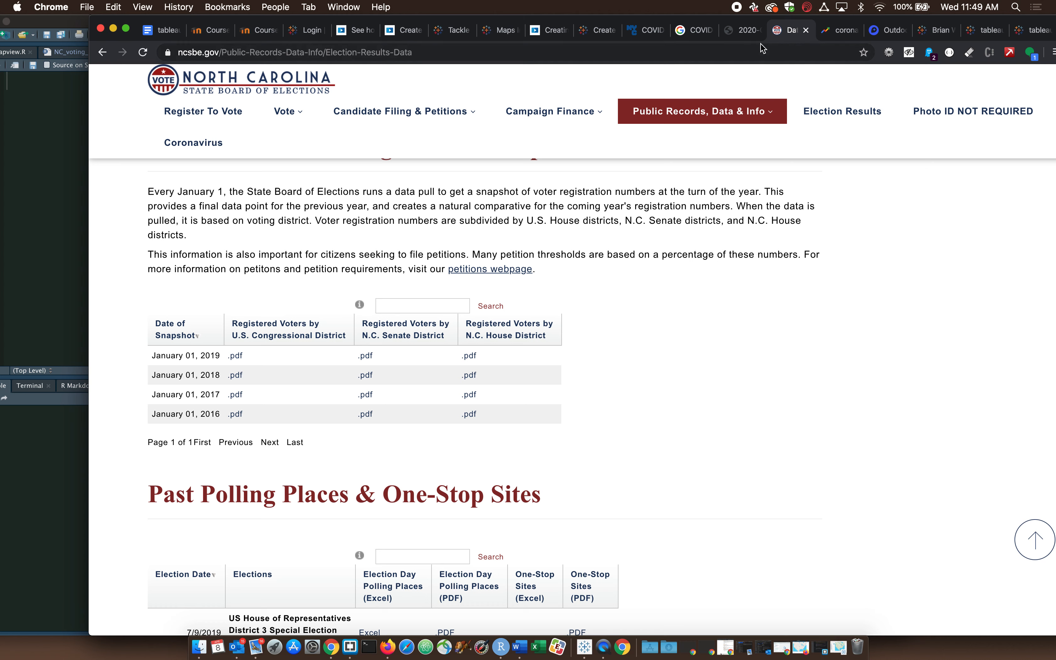
{"action": "left_click", "coordinate": [828, 35]}
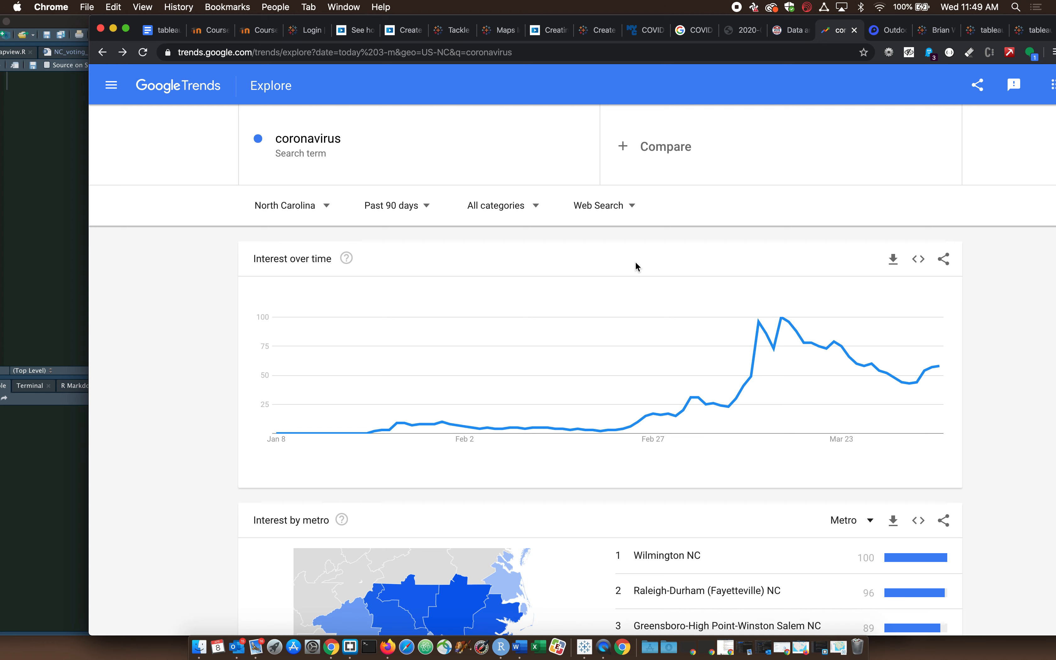
{"action": "scroll", "coordinate": [636, 263], "scroll_direction": "down", "scroll_amount": 3}
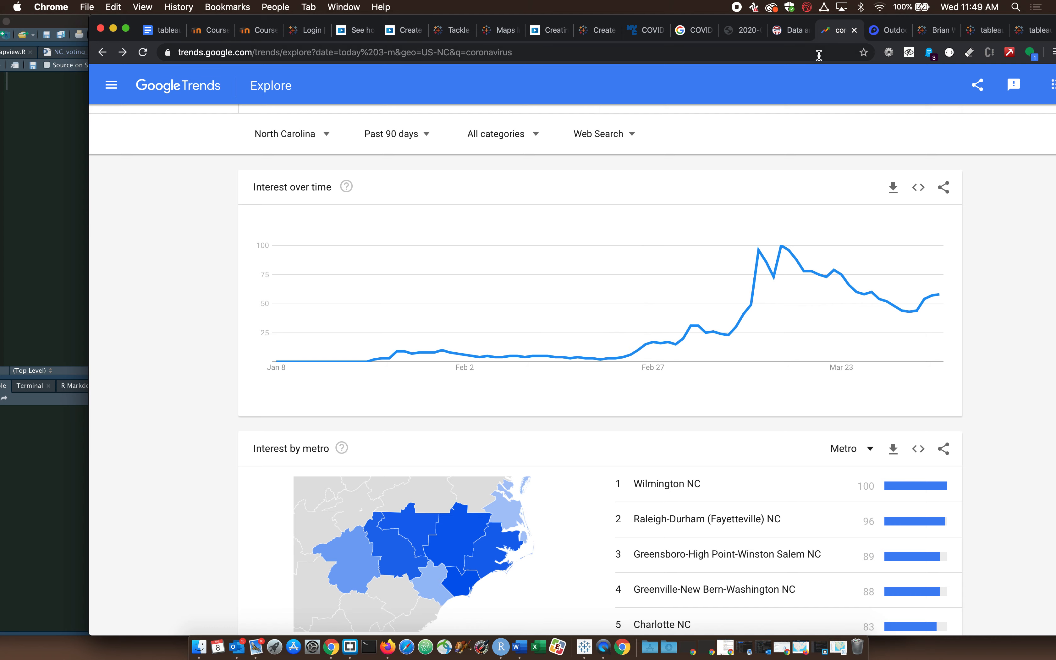
- Examine the North Carolina State Board of Elections results, voter registration and polling place downloads, then switch to RStudio
{"action": "left_click", "coordinate": [788, 30]}
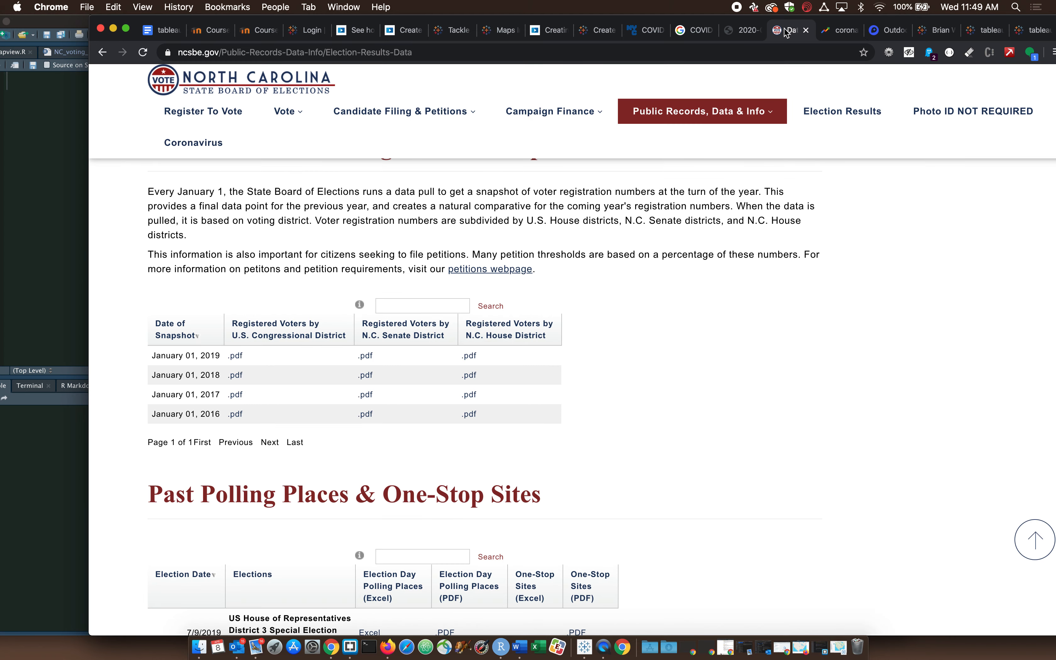
{"action": "scroll", "coordinate": [661, 446], "scroll_direction": "up", "scroll_amount": 5}
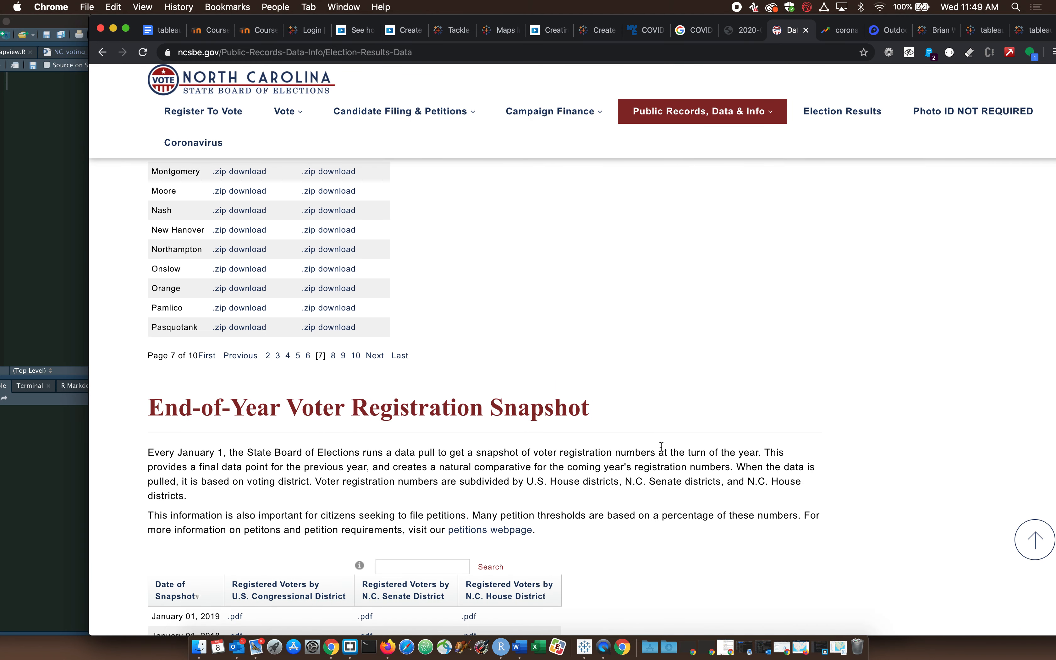
{"action": "scroll", "coordinate": [660, 445], "scroll_direction": "up", "scroll_amount": 10}
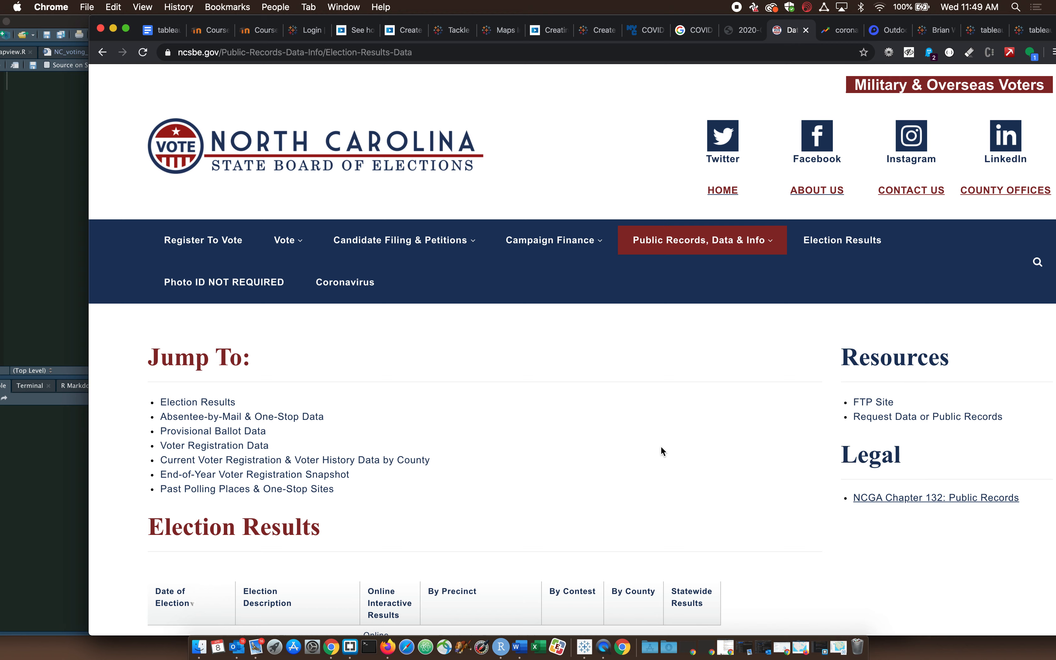
{"action": "scroll", "coordinate": [660, 446], "scroll_direction": "down", "scroll_amount": 6}
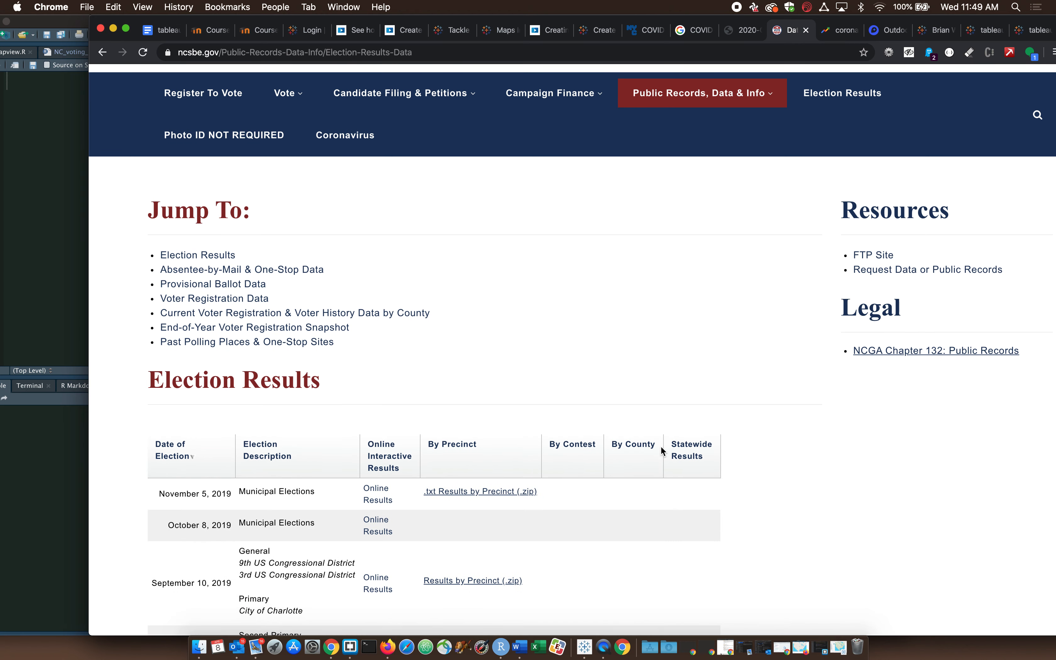
{"action": "scroll", "coordinate": [813, 452], "scroll_direction": "down", "scroll_amount": 2}
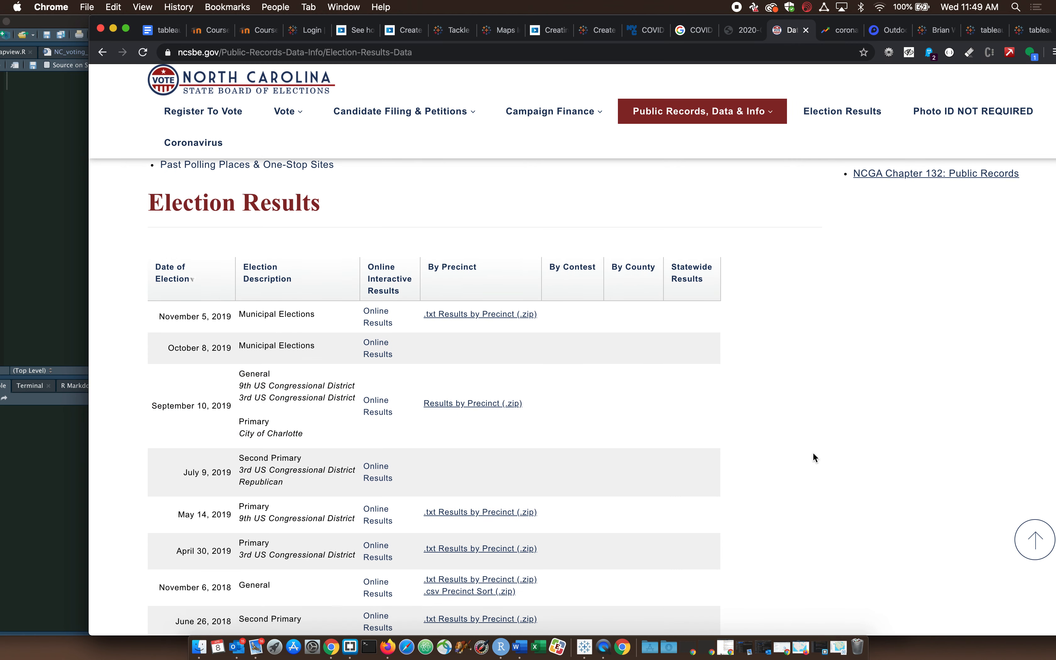
{"action": "scroll", "coordinate": [812, 452], "scroll_direction": "down", "scroll_amount": 20}
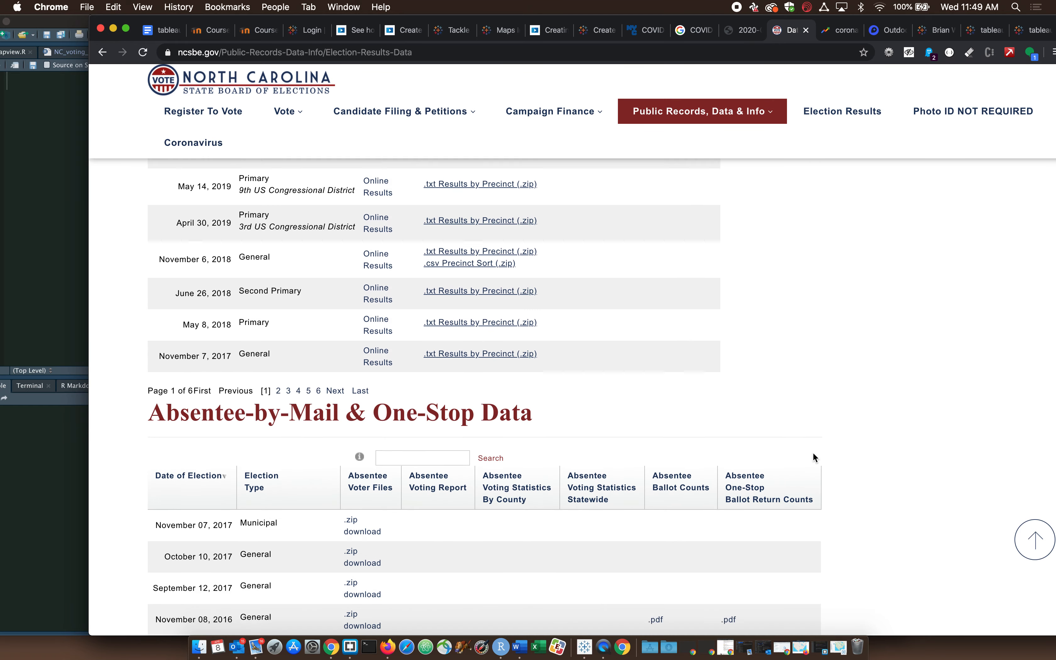
{"action": "scroll", "coordinate": [813, 454], "scroll_direction": "up", "scroll_amount": 3}
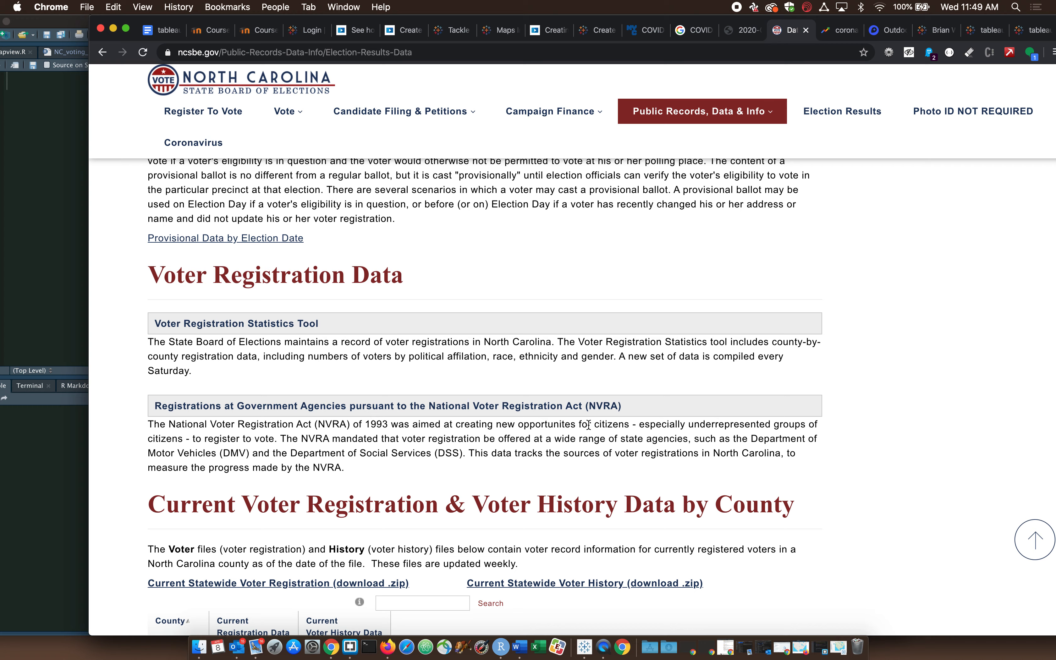
{"action": "scroll", "coordinate": [843, 482], "scroll_direction": "down", "scroll_amount": 8}
{"action": "scroll", "coordinate": [843, 481], "scroll_direction": "down", "scroll_amount": 1}
{"action": "scroll", "coordinate": [843, 481], "scroll_direction": "up", "scroll_amount": 2}
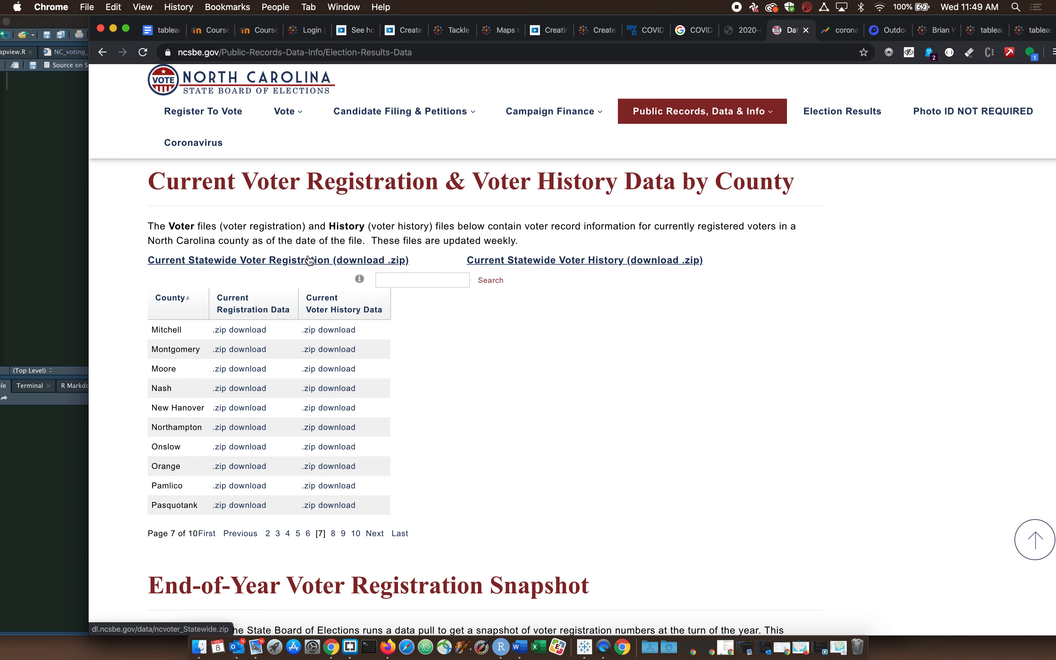
{"action": "scroll", "coordinate": [219, 427], "scroll_direction": "down", "scroll_amount": 20}
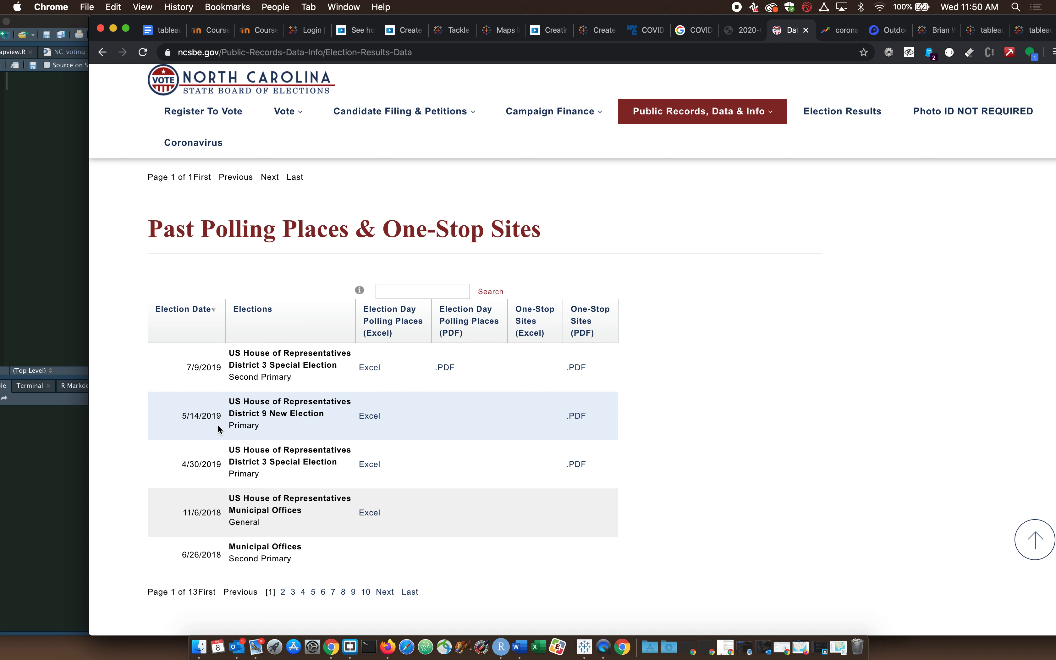
{"action": "left_click", "coordinate": [63, 227]}
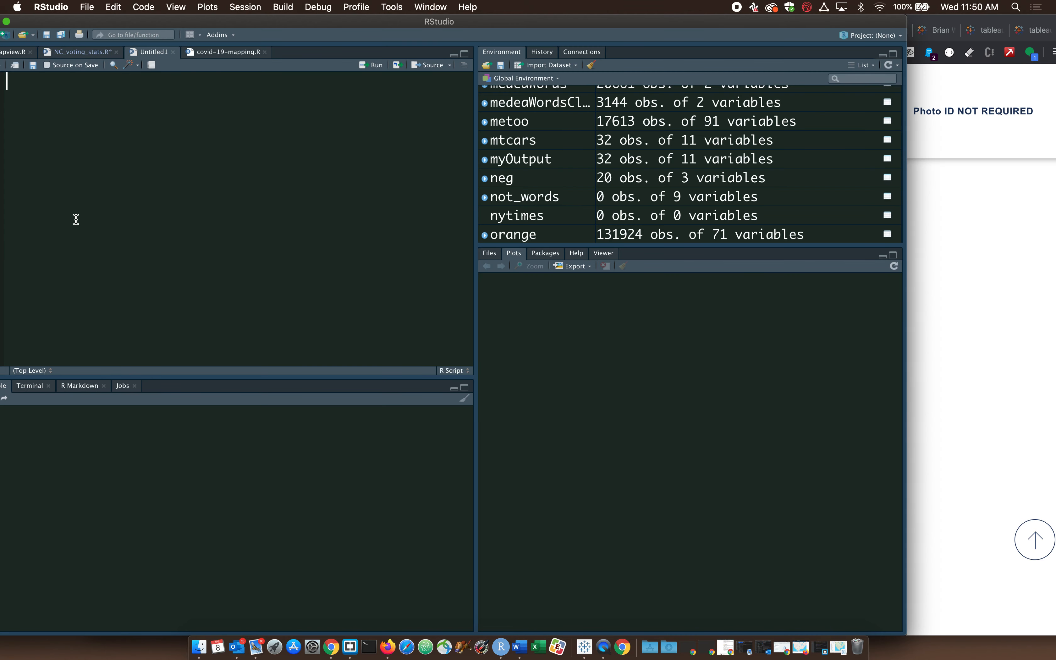
- Reposition the RStudio window fully on screen, and add and run library(tidyverse) in the untitled script
{"action": "left_click_drag", "start_coordinate": [181, 25], "coordinate": [267, 17]}
{"action": "type", "text": "library(tid"}
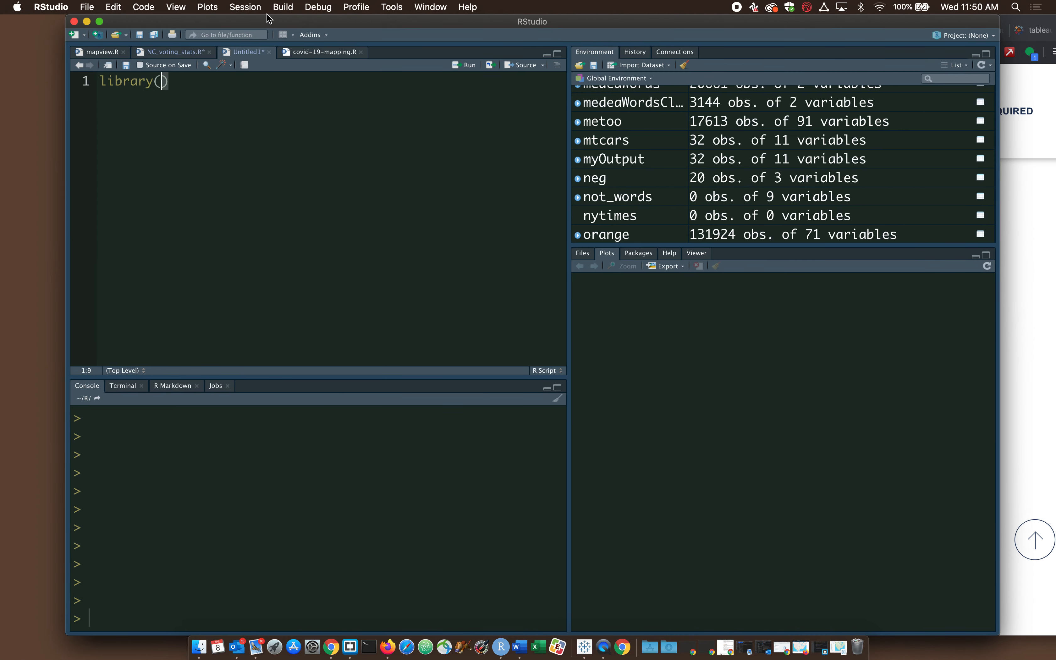
{"action": "type", "text": "yverse"}
{"action": "key", "text": "super+Return"}
{"action": "key", "text": "Return"}
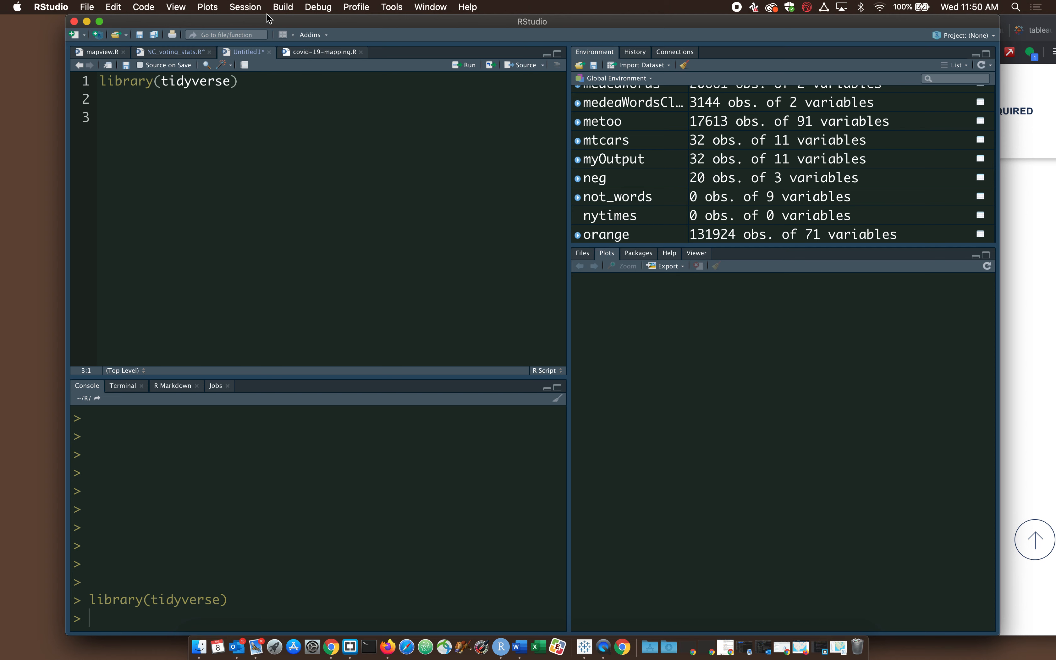
- Write a read.table call on line 3 for the file "~/Downloads/ncvoter1.txt"
{"action": "type", "text": "read.table("}
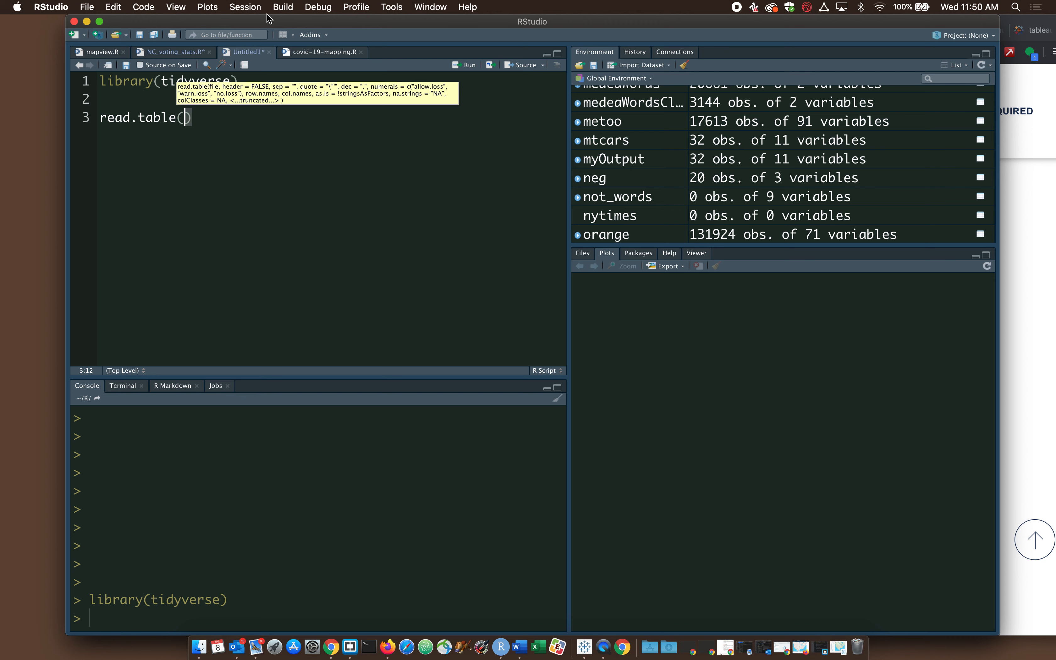
{"action": "type", "text": "\""}
{"action": "type", "text": "~/D"}
{"action": "type", "text": "ownloads"}
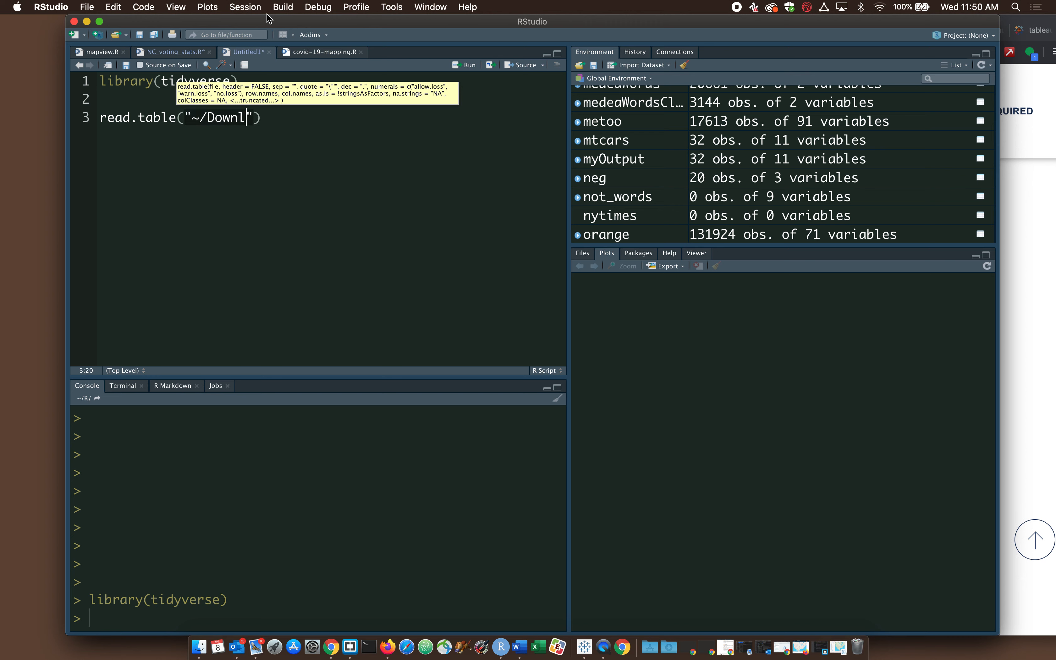
{"action": "type", "text": "/"}
{"action": "type", "text": "ncvoeter"}
{"action": "key", "text": "BackSpace"}
{"action": "key", "text": "BackSpace"}
{"action": "key", "text": "BackSpace"}
{"action": "key", "text": "BackSpace"}
{"action": "type", "text": "ter1.txt"}
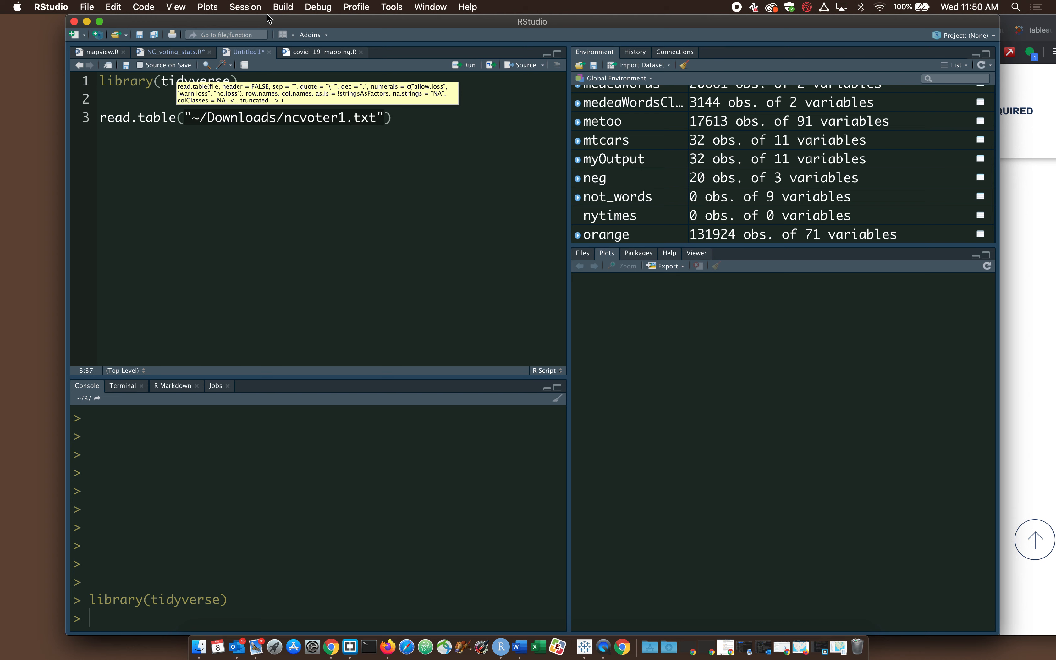
- Assign the ncvoter1.txt read.table call to alamance and run the line
{"action": "left_click", "coordinate": [99, 116]}
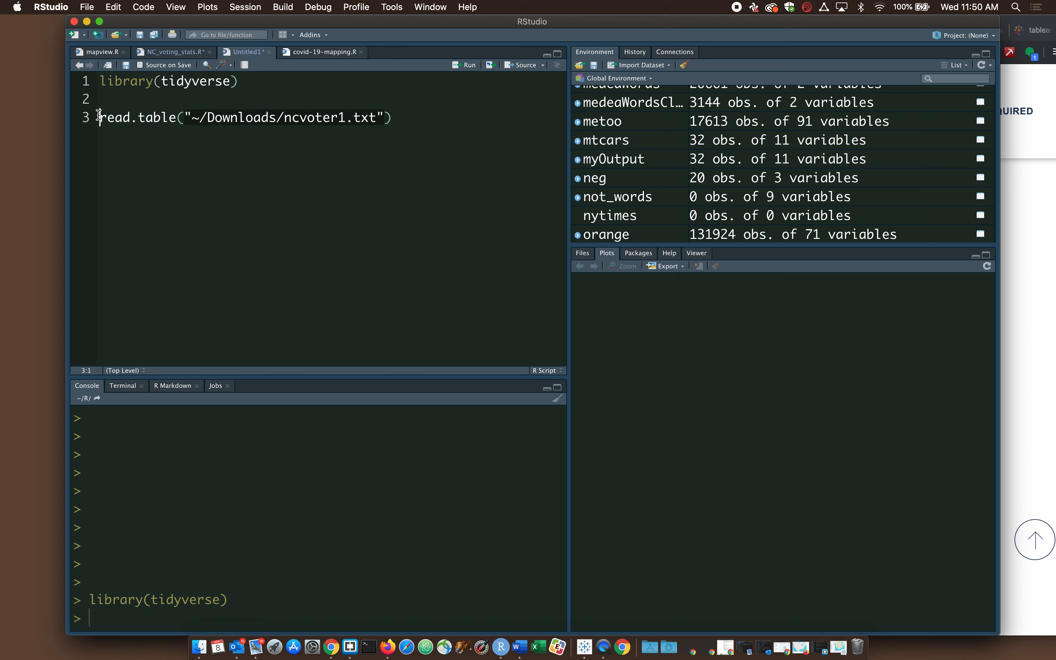
{"action": "type", "text": "alamance "}
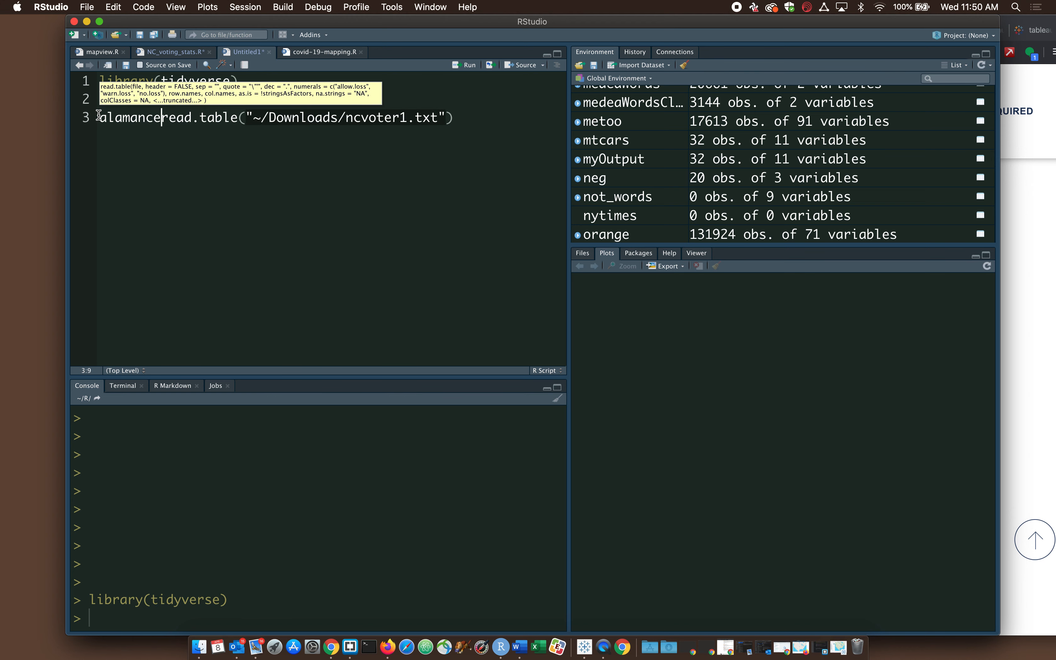
{"action": "type", "text": "<-"}
{"action": "left_click", "coordinate": [122, 117]}
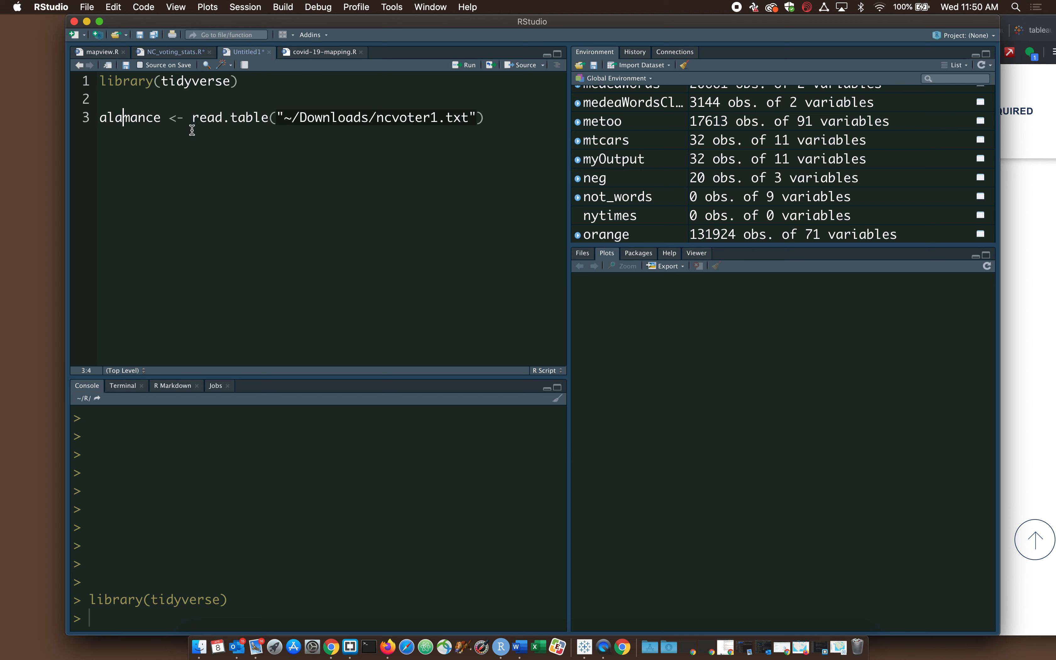
{"action": "key", "text": "super+Return"}
{"action": "key", "text": "Return"}
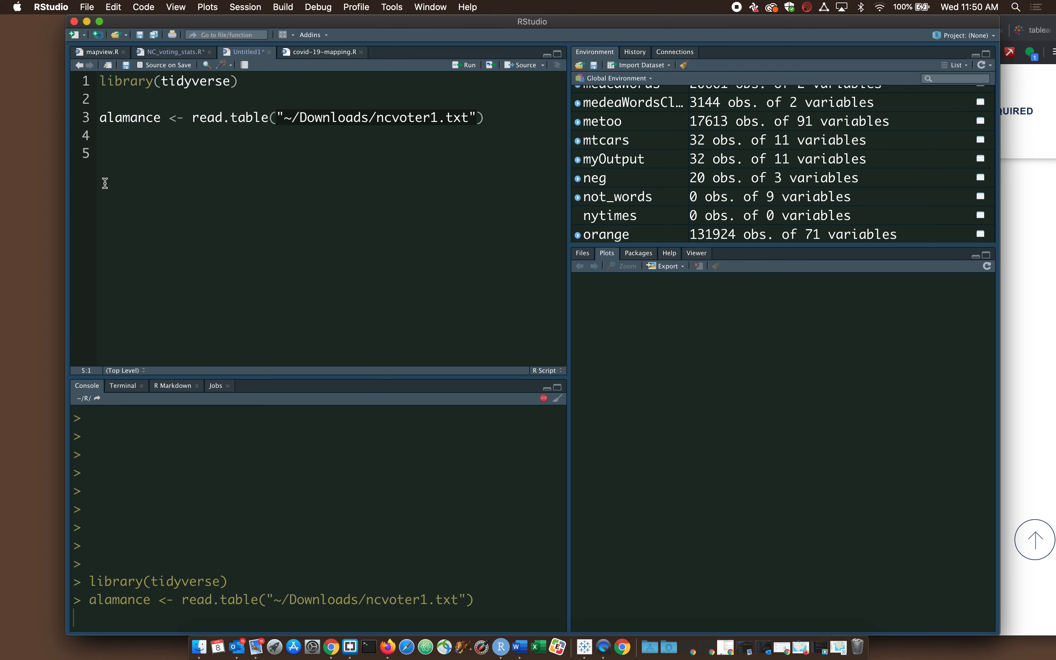
- Duplicate the alamance import line below the original and rename the copy's variable to orange
{"action": "left_click_drag", "start_coordinate": [486, 117], "coordinate": [15, 124]}
{"action": "key", "text": "super+c"}
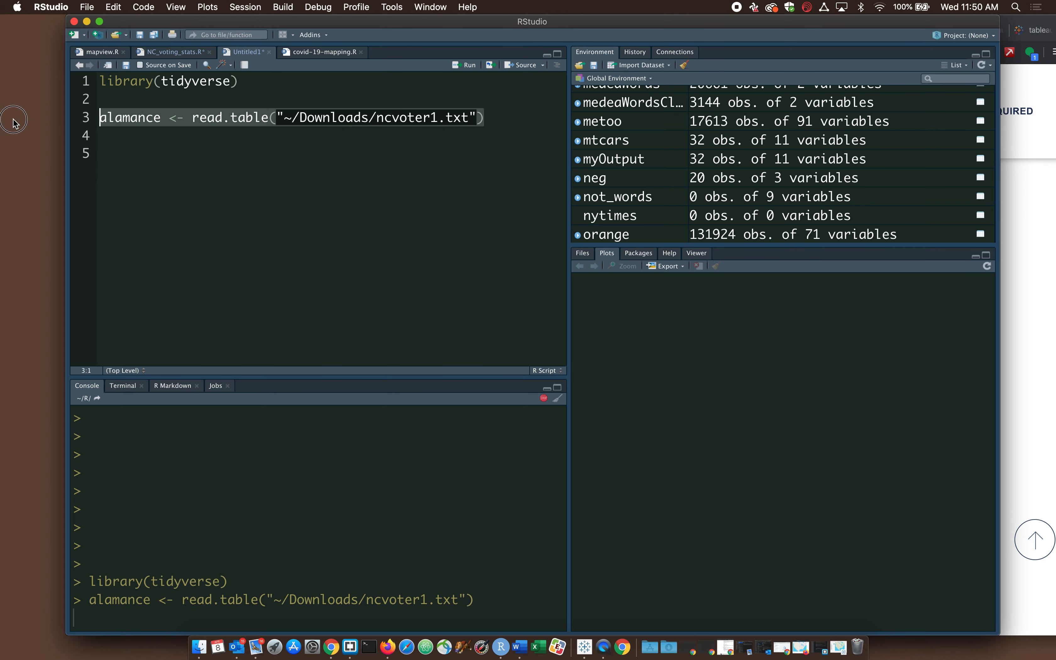
{"action": "key", "text": "Right"}
{"action": "key", "text": "Return"}
{"action": "key", "text": "Return"}
{"action": "key", "text": "super+v"}
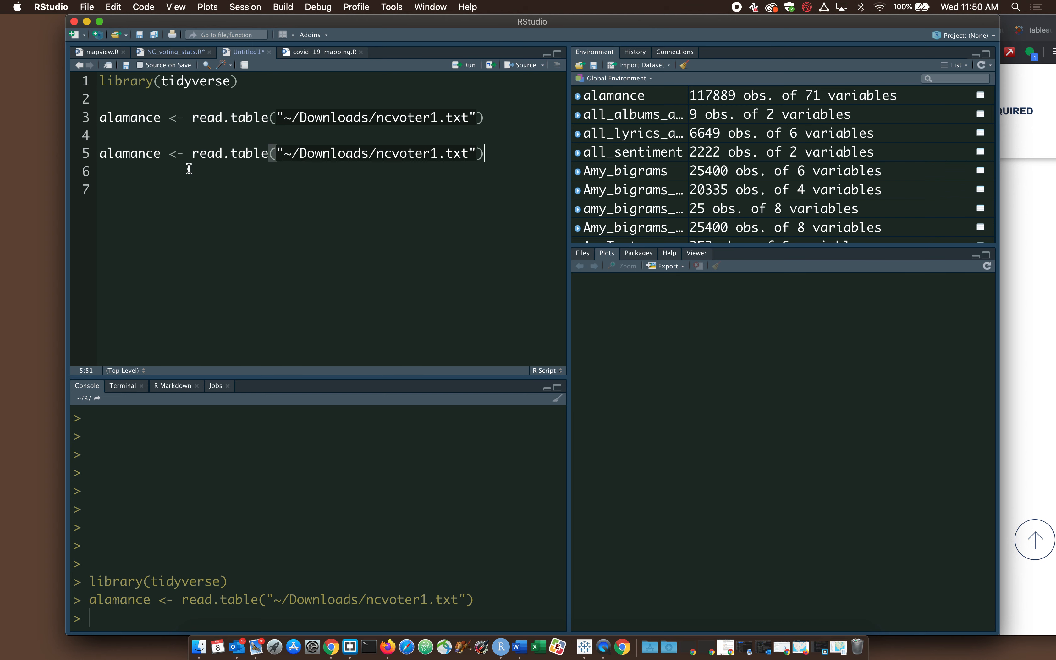
{"action": "double_click", "coordinate": [134, 161]}
{"action": "type", "text": "orange"}
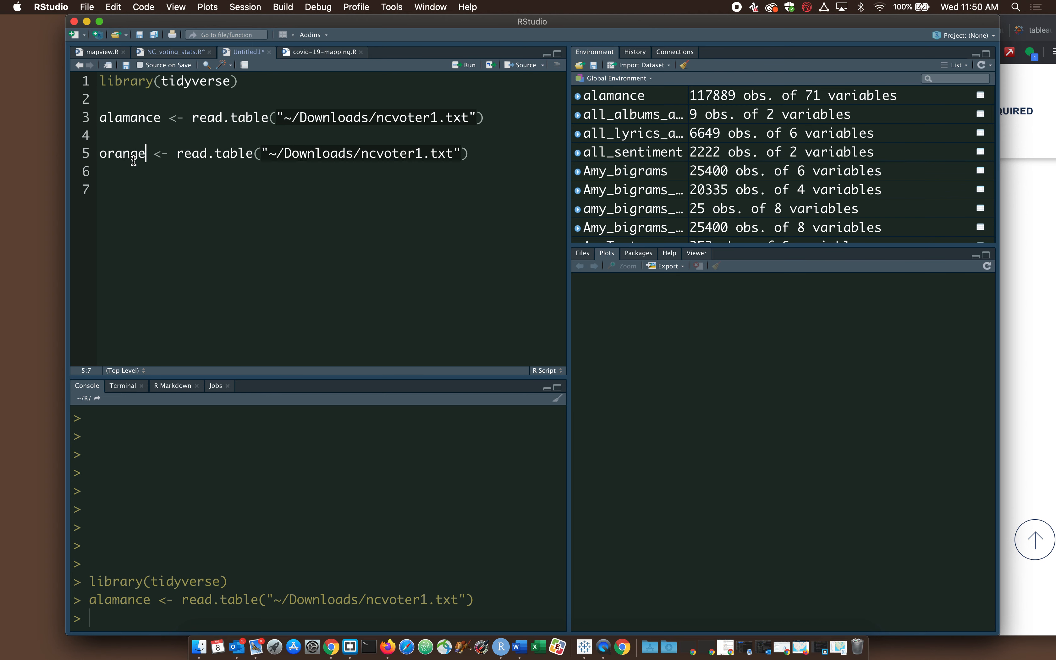
- Change the orange line's file to ncvoter68.txt and run it
{"action": "left_click", "coordinate": [422, 153]}
{"action": "key", "text": "BackSpace"}
{"action": "type", "text": "678"}
{"action": "key", "text": "BackSpace"}
{"action": "key", "text": "BackSpace"}
{"action": "type", "text": "8"}
{"action": "key", "text": "super+Return"}
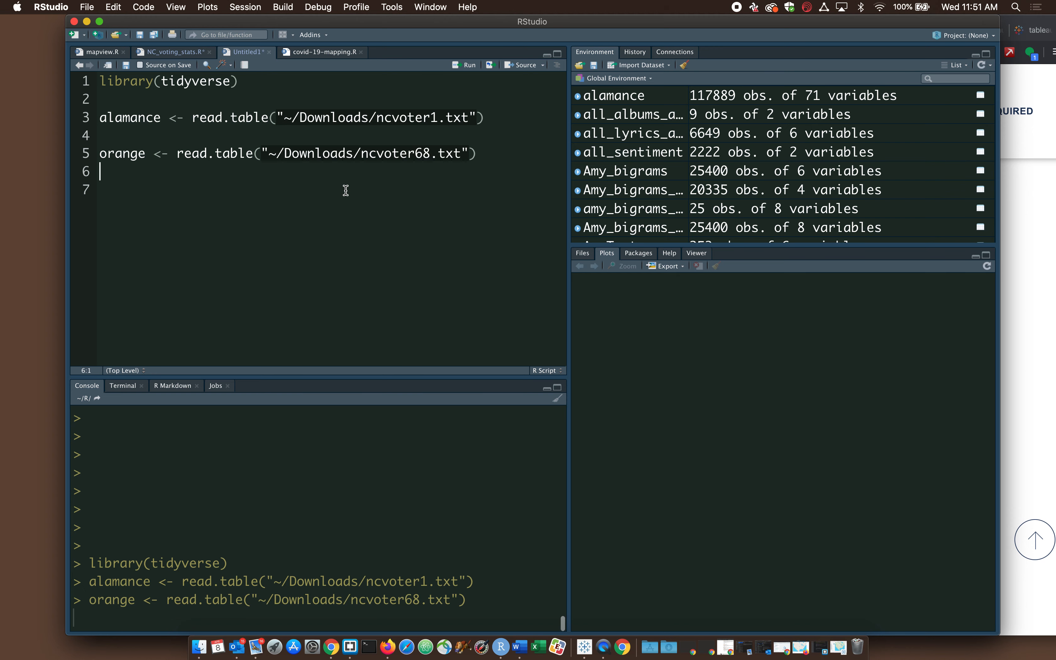
- Start an alamance$ reference on line 8 and look through the data frame's suggested column names
{"action": "left_click", "coordinate": [223, 199]}
{"action": "type", "text": "alamance"}
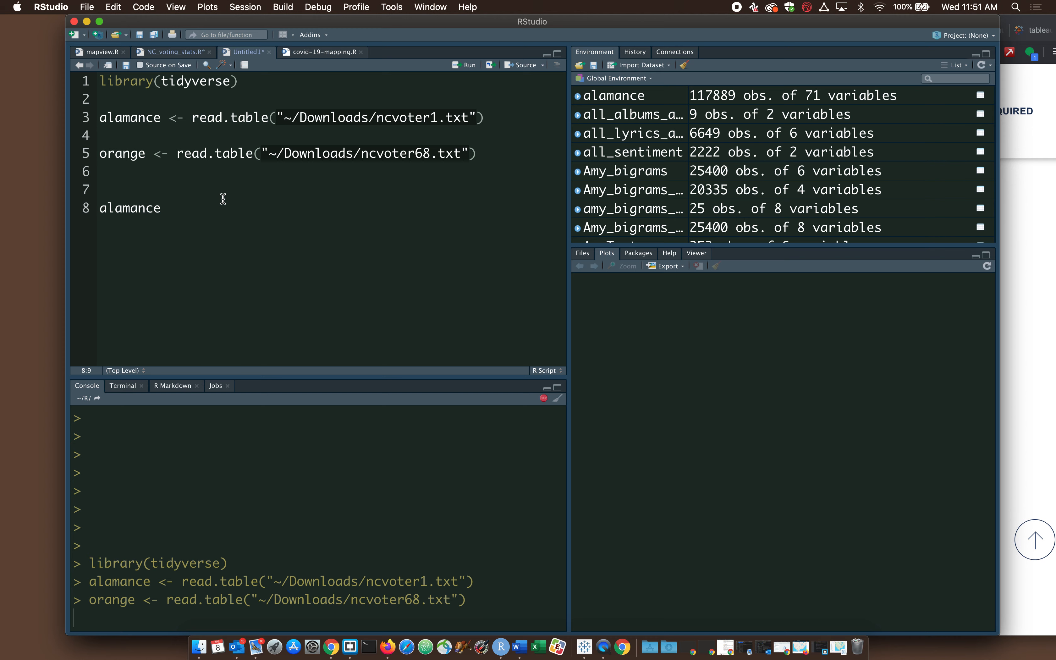
{"action": "type", "text": "$"}
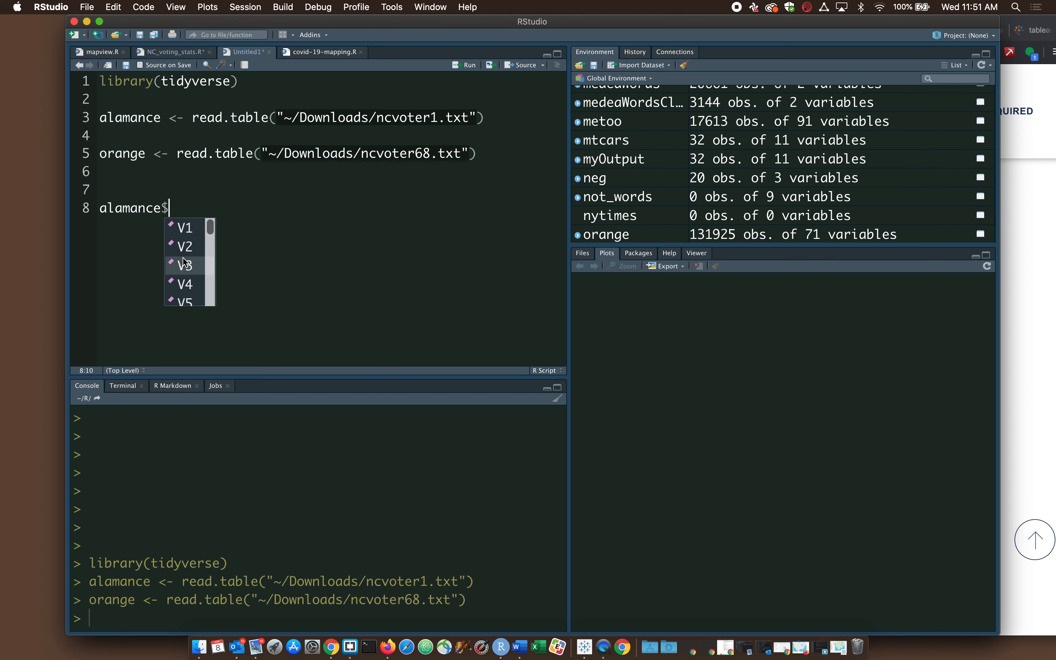
{"action": "scroll", "coordinate": [183, 261], "scroll_direction": "down", "scroll_amount": 5}
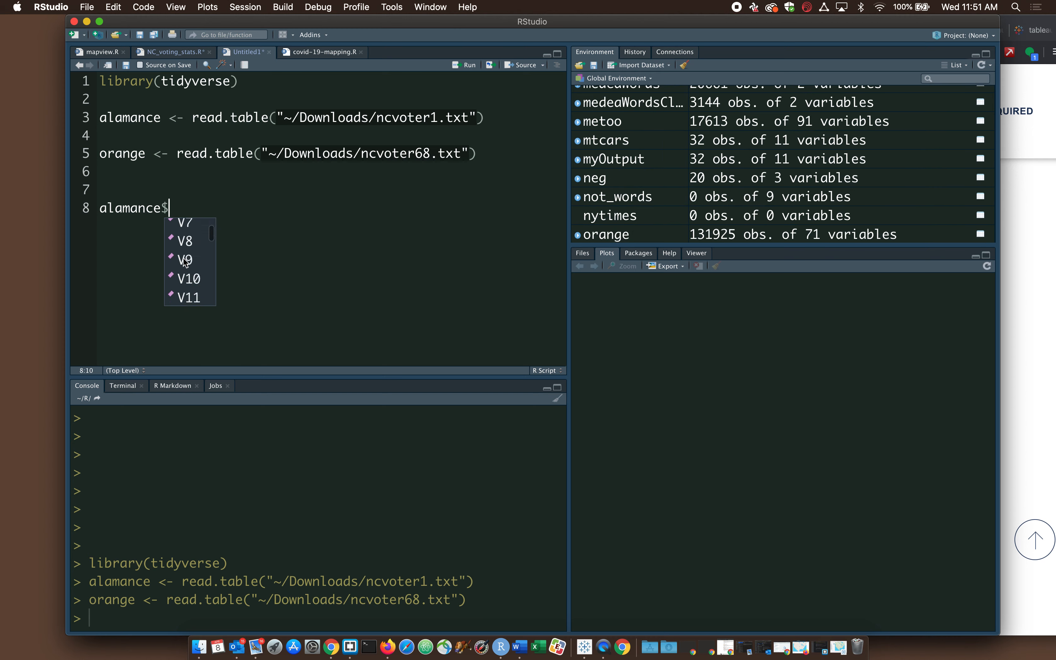
{"action": "scroll", "coordinate": [184, 262], "scroll_direction": "down", "scroll_amount": 7}
{"action": "scroll", "coordinate": [185, 262], "scroll_direction": "down", "scroll_amount": 2}
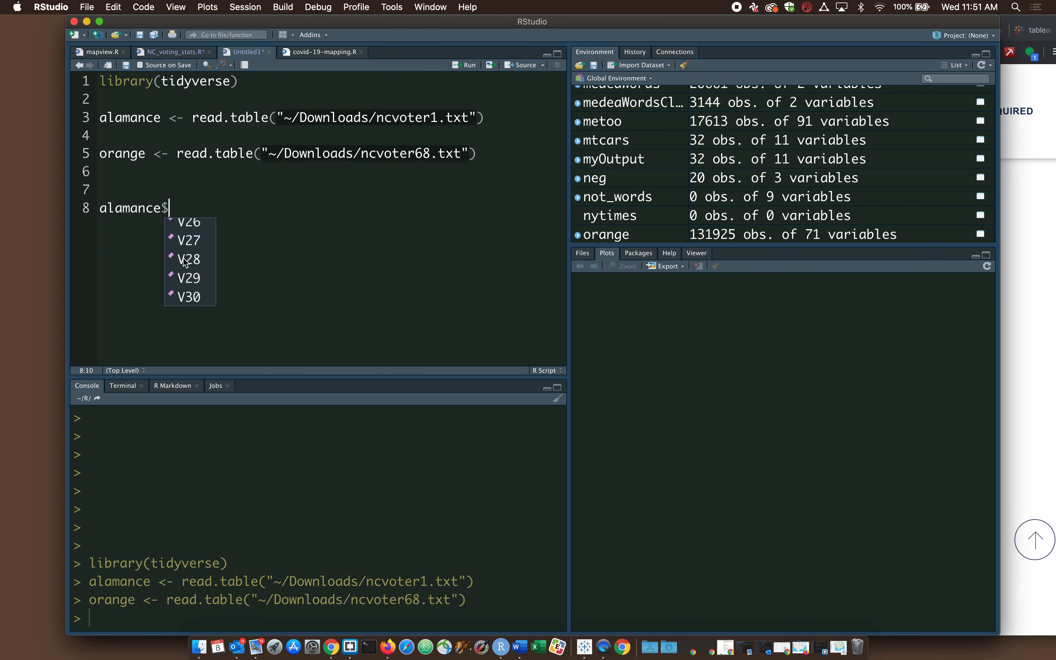
{"action": "scroll", "coordinate": [185, 261], "scroll_direction": "down", "scroll_amount": 11}
{"action": "left_click", "coordinate": [310, 256]}
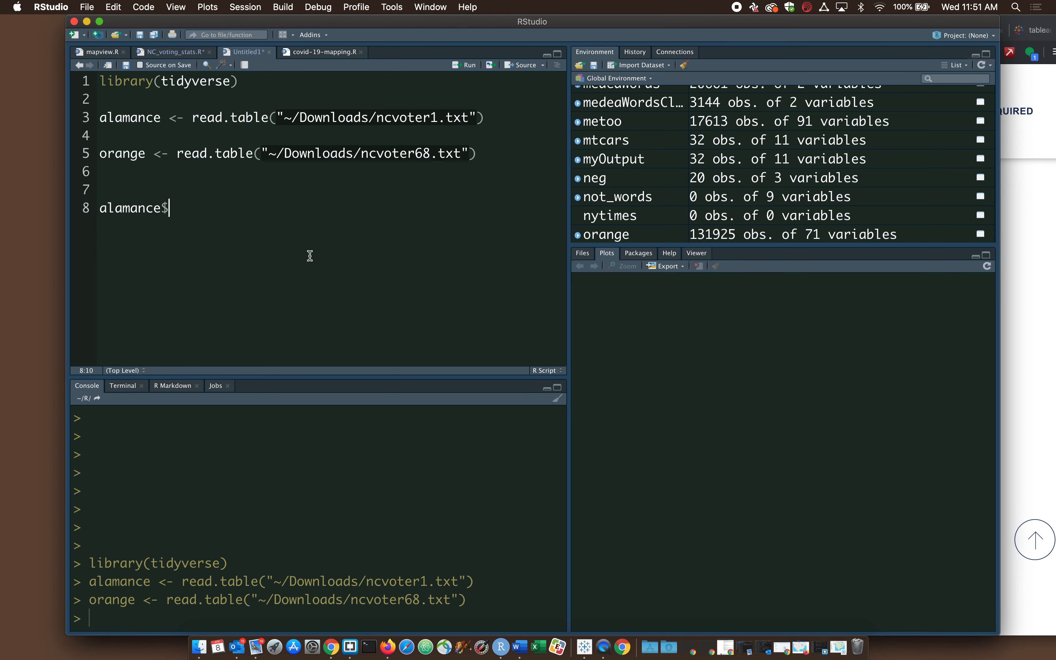
- Widen the script editor, add header = TRUE to both read.table calls and rerun the two imports
{"action": "left_click", "coordinate": [477, 118]}
{"action": "left_click_drag", "start_coordinate": [568, 184], "coordinate": [768, 179]}
{"action": "type", "text": ", header = TRUE"}
{"action": "left_click", "coordinate": [475, 154]}
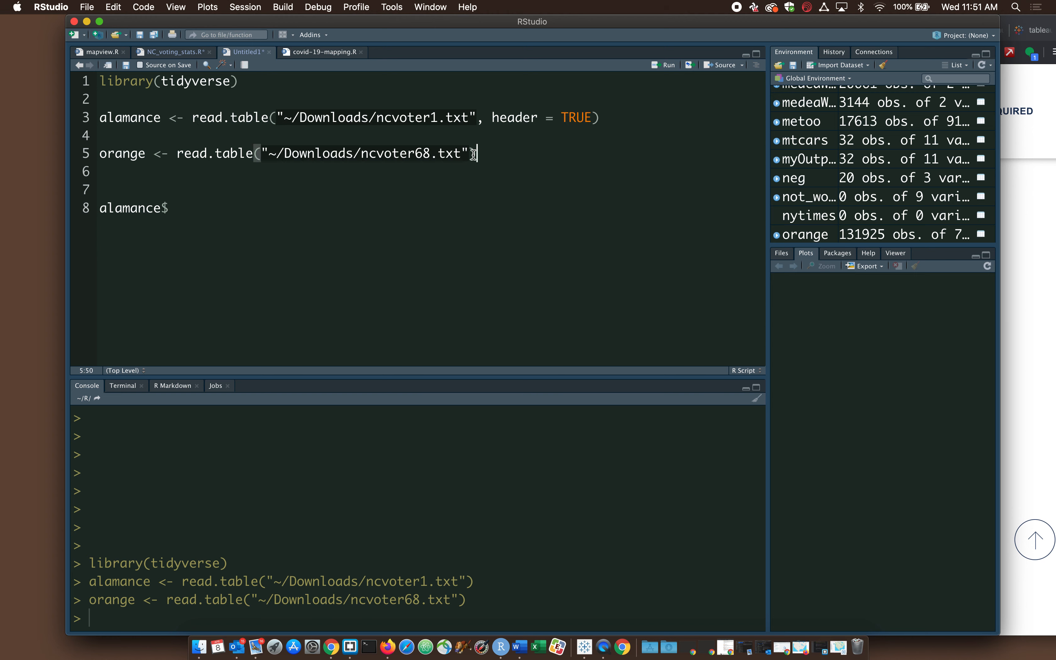
{"action": "type", "text": ", header = TRUE"}
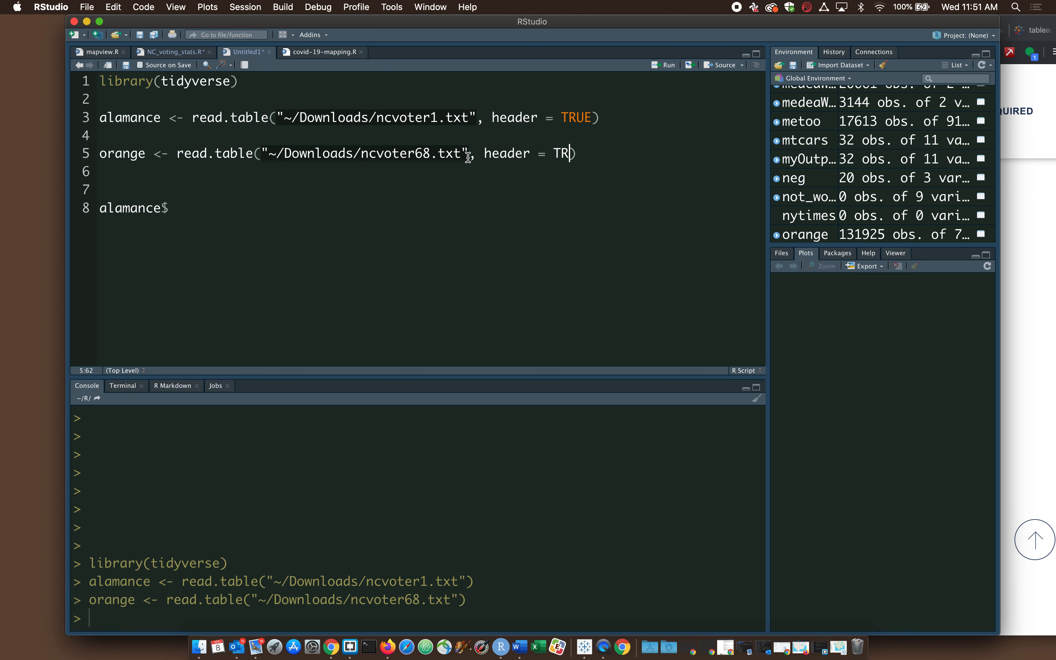
{"action": "left_click", "coordinate": [430, 118]}
{"action": "key", "text": "super+Return"}
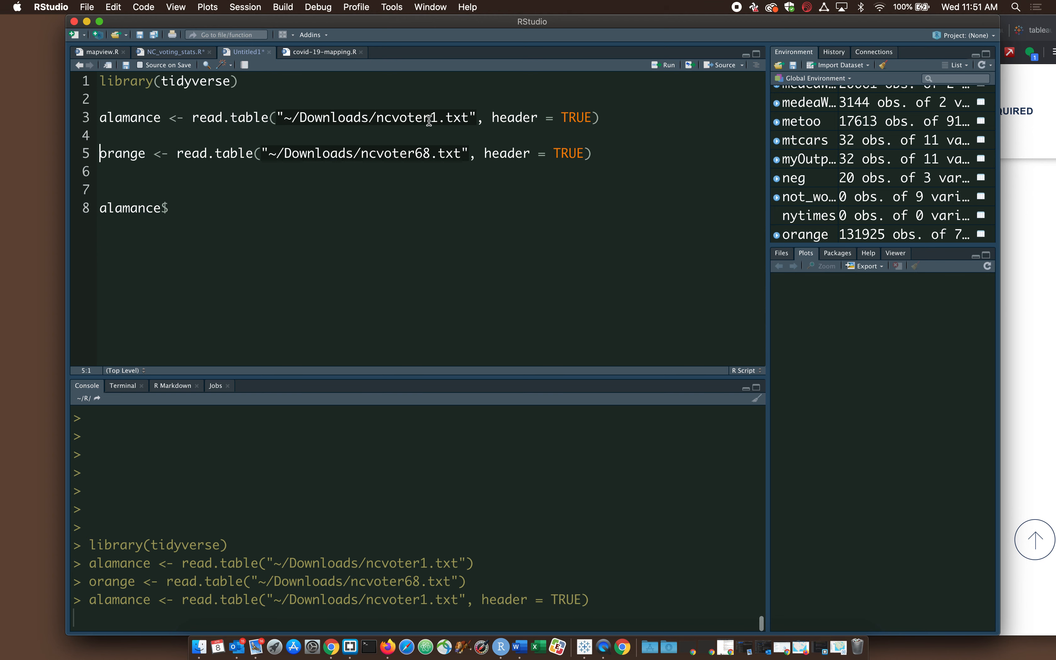
{"action": "key", "text": "super+Return"}
- Bring back the column suggestions for alamance$ and examine the voter file's field names
{"action": "left_click", "coordinate": [224, 211]}
{"action": "key", "text": "BackSpace"}
{"action": "type", "text": "$"}
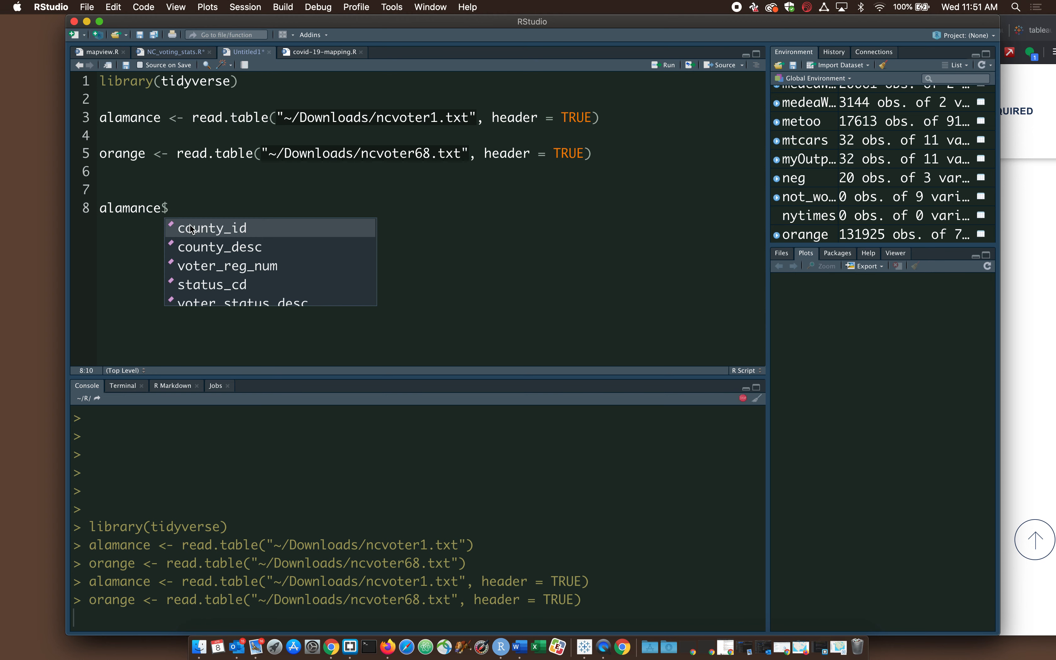
{"action": "scroll", "coordinate": [204, 260], "scroll_direction": "down", "scroll_amount": 3}
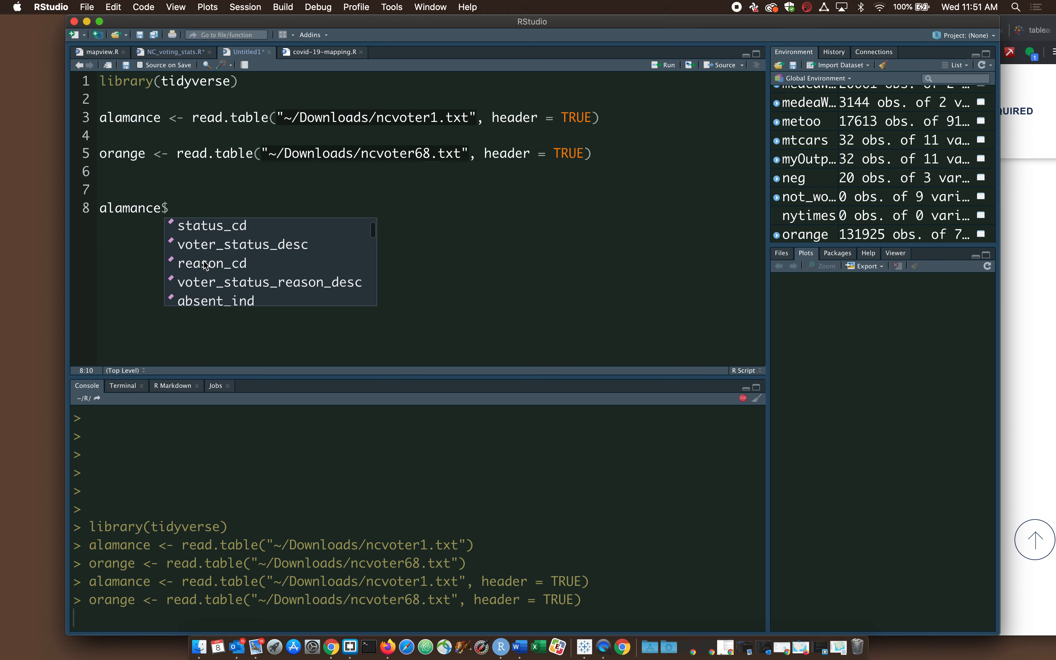
{"action": "scroll", "coordinate": [204, 260], "scroll_direction": "down", "scroll_amount": 1}
{"action": "scroll", "coordinate": [204, 261], "scroll_direction": "up", "scroll_amount": 2}
{"action": "scroll", "coordinate": [203, 263], "scroll_direction": "down", "scroll_amount": 4}
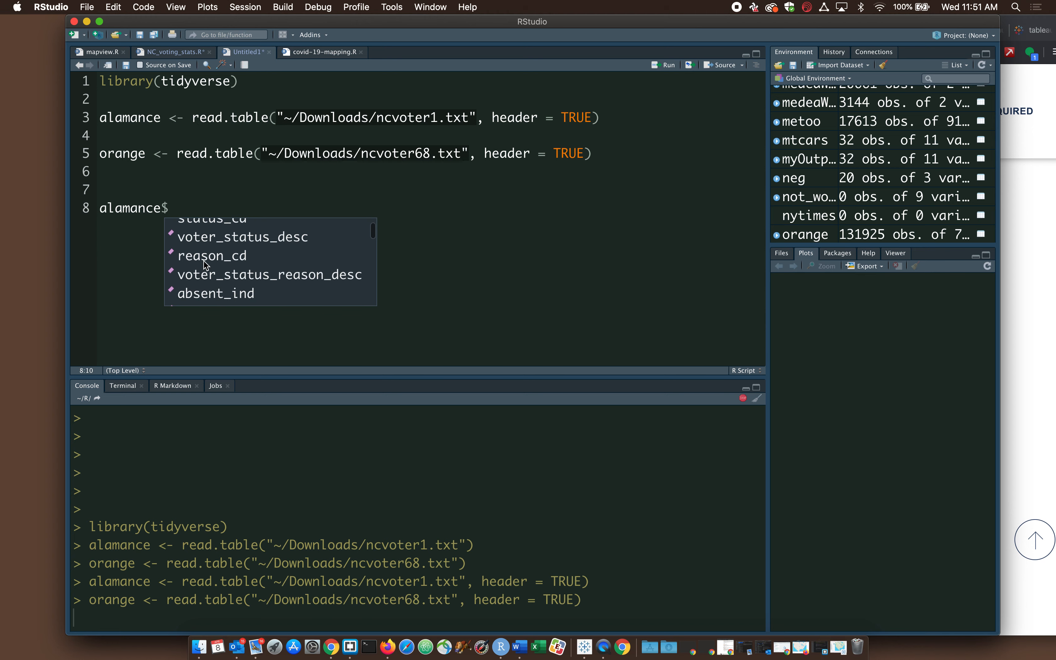
{"action": "scroll", "coordinate": [204, 264], "scroll_direction": "down", "scroll_amount": 4}
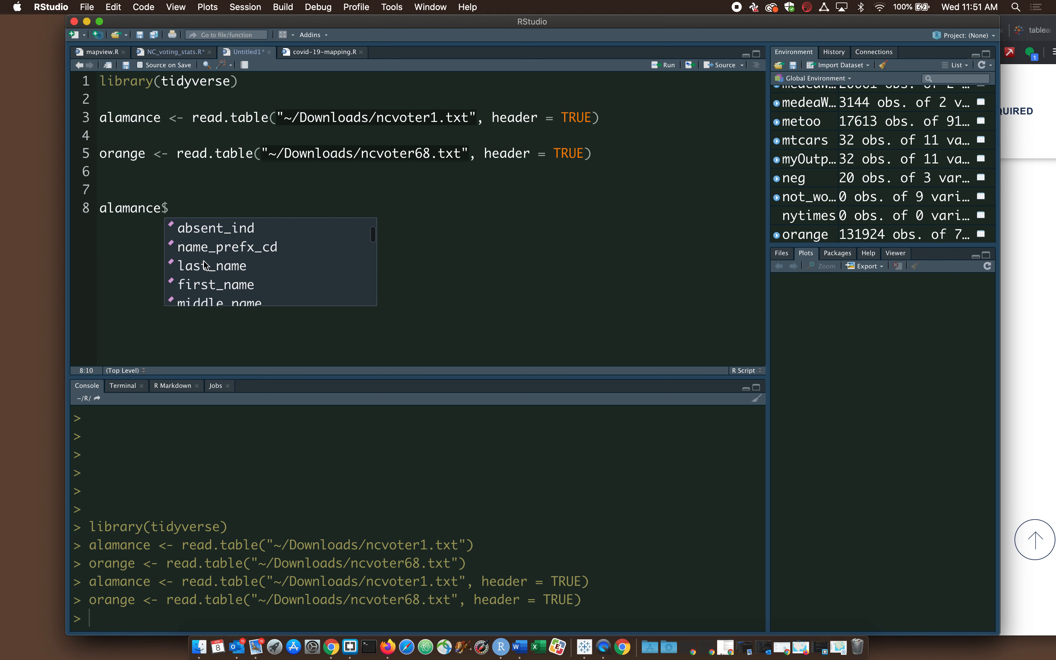
{"action": "scroll", "coordinate": [204, 263], "scroll_direction": "up", "scroll_amount": 1}
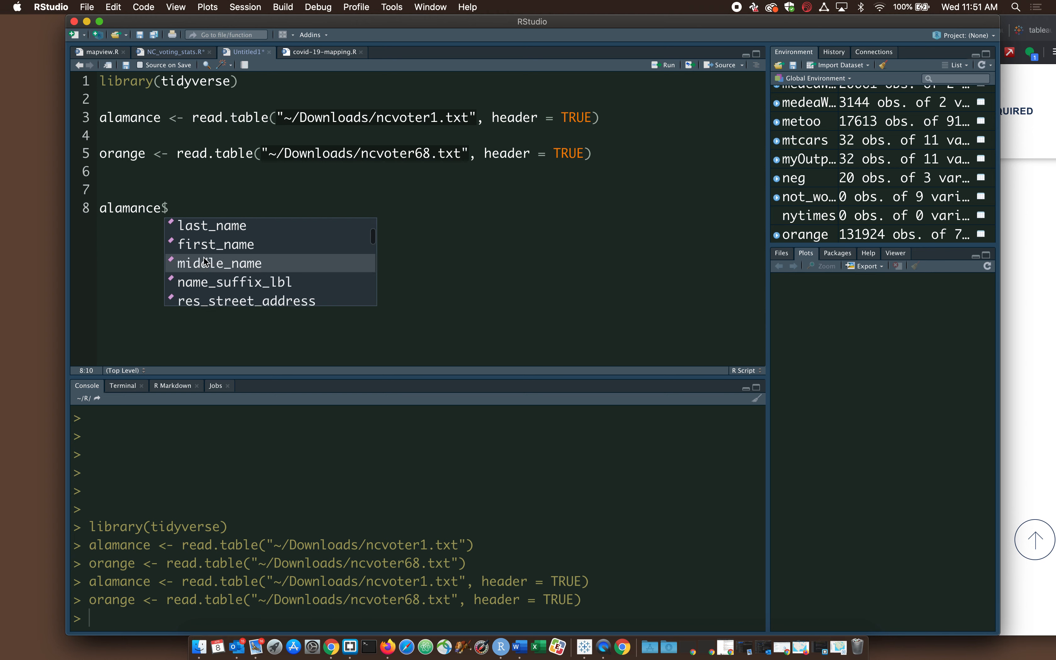
{"action": "scroll", "coordinate": [209, 266], "scroll_direction": "down", "scroll_amount": 3}
{"action": "scroll", "coordinate": [212, 269], "scroll_direction": "down", "scroll_amount": 5}
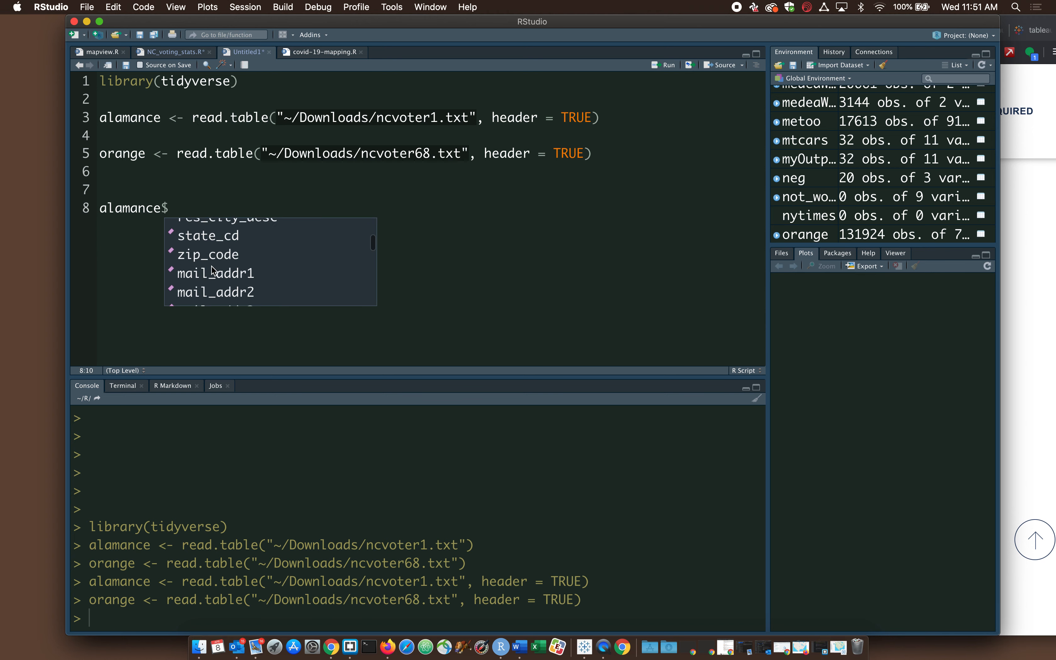
{"action": "scroll", "coordinate": [213, 268], "scroll_direction": "down", "scroll_amount": 6}
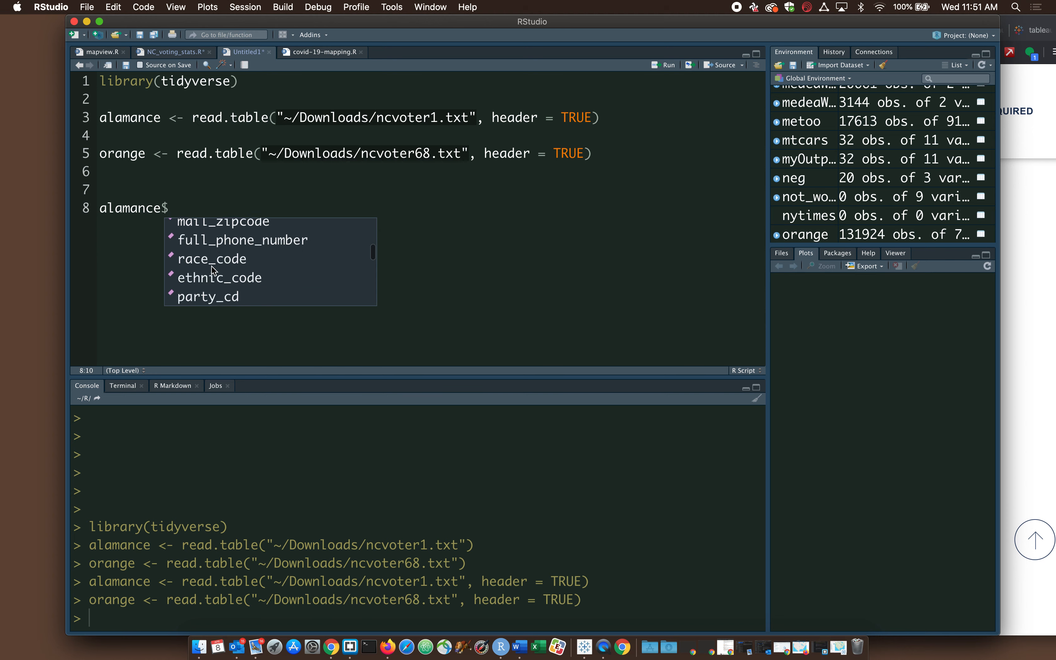
{"action": "scroll", "coordinate": [221, 276], "scroll_direction": "down", "scroll_amount": 2}
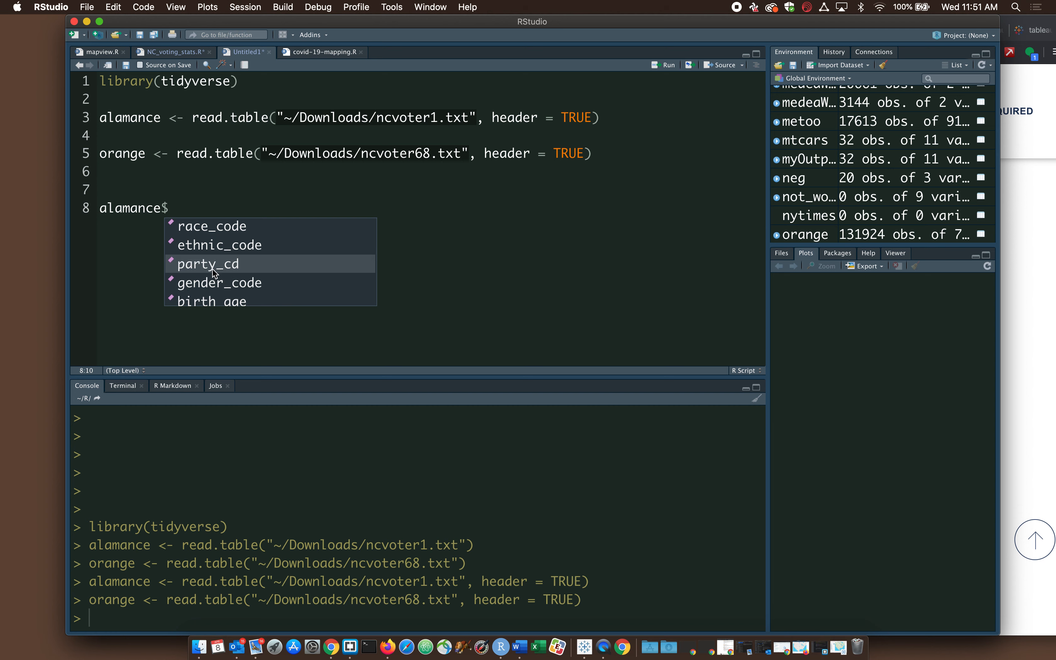
{"action": "scroll", "coordinate": [213, 269], "scroll_direction": "down", "scroll_amount": 3}
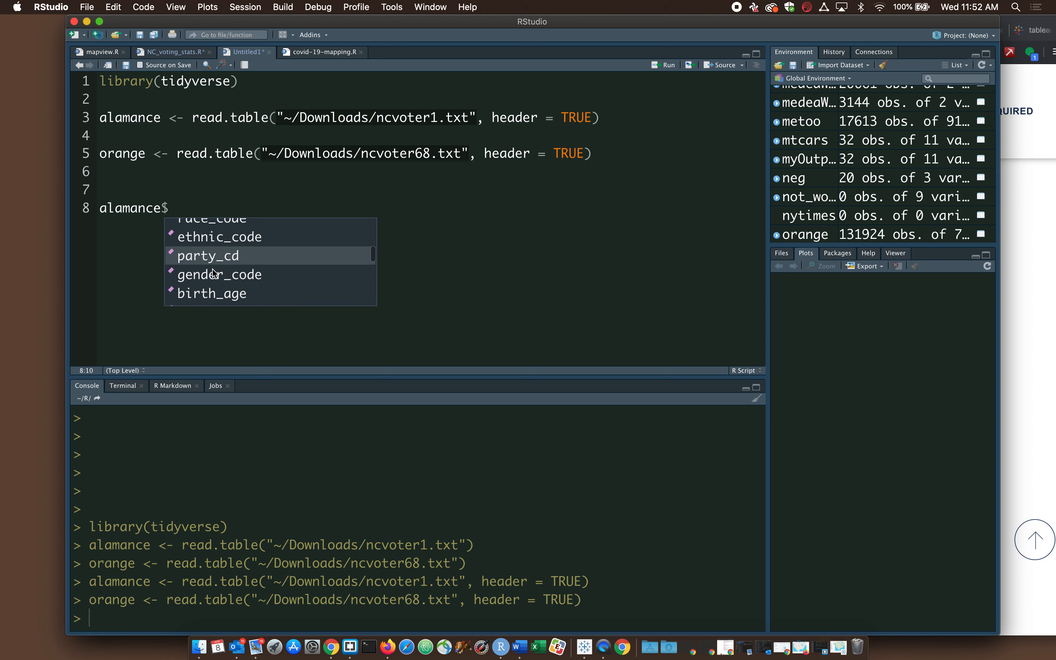
- Print the party_cd column of alamance and review the party codes in the console output
{"action": "scroll", "coordinate": [213, 269], "scroll_direction": "up", "scroll_amount": 2}
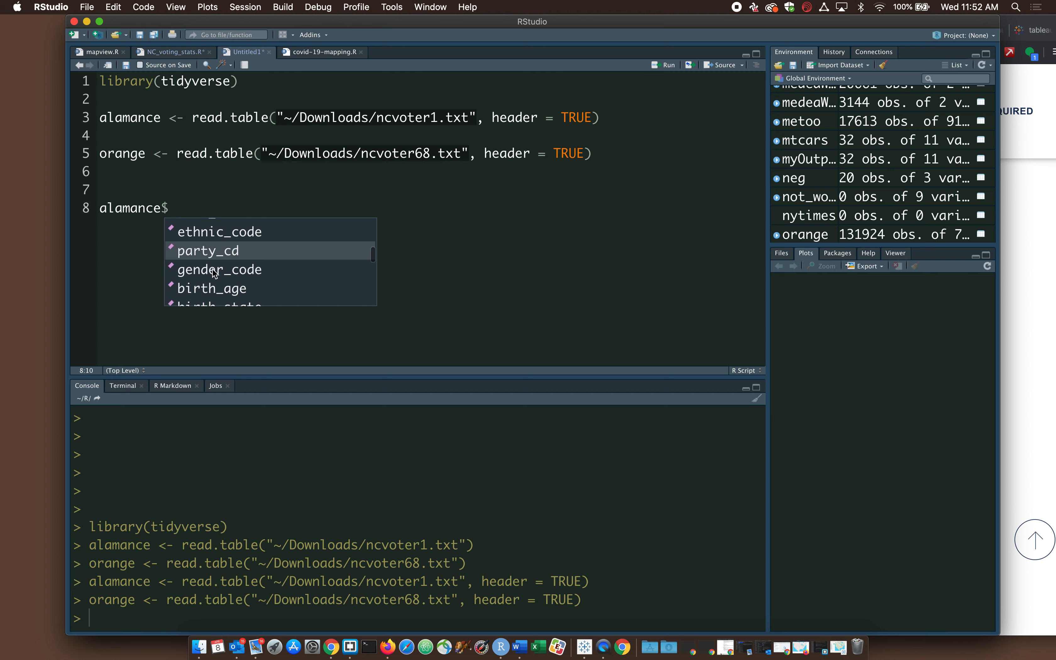
{"action": "left_click", "coordinate": [213, 249]}
{"action": "key", "text": "super+Return"}
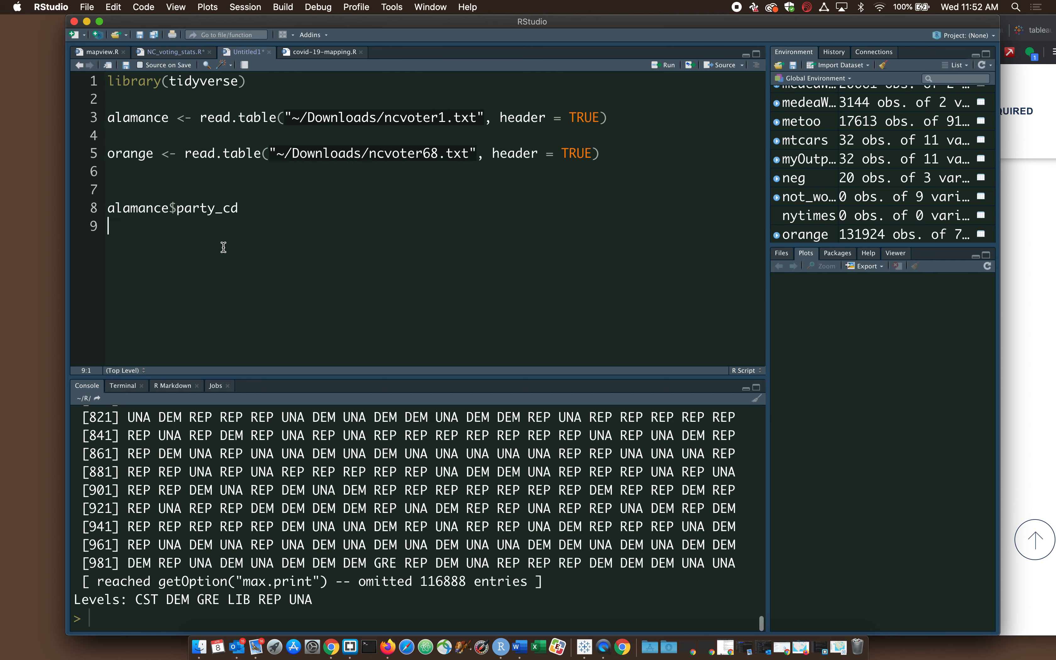
{"action": "scroll", "coordinate": [188, 465], "scroll_direction": "up", "scroll_amount": 8}
{"action": "scroll", "coordinate": [185, 462], "scroll_direction": "up", "scroll_amount": 9}
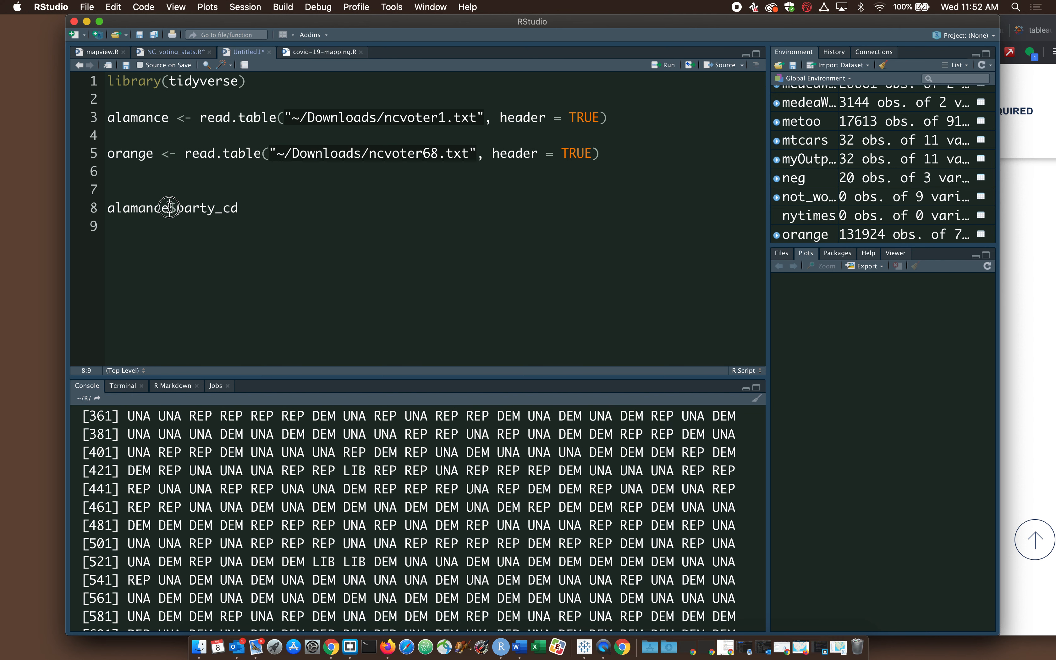
- Replace the $party_cd reference with a pipe from alamance into count(party_cd, sort = TRUE), run it and review the counts
{"action": "left_click_drag", "start_coordinate": [165, 206], "coordinate": [271, 219]}
{"action": "key", "text": "BackSpace"}
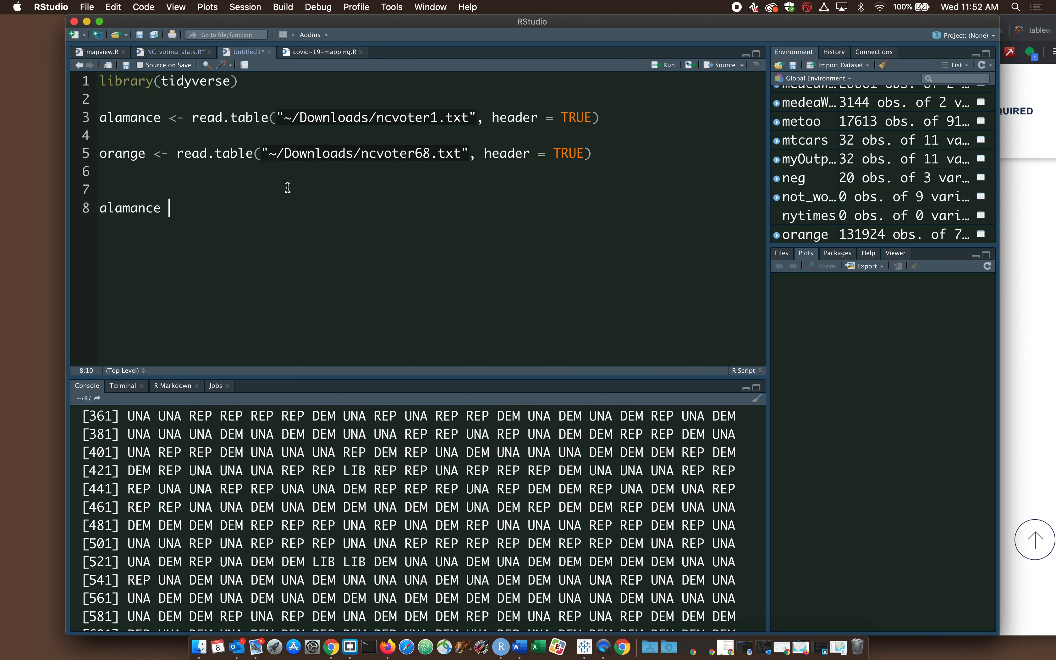
{"action": "key", "text": "super+shift+m"}
{"action": "key", "text": "Return"}
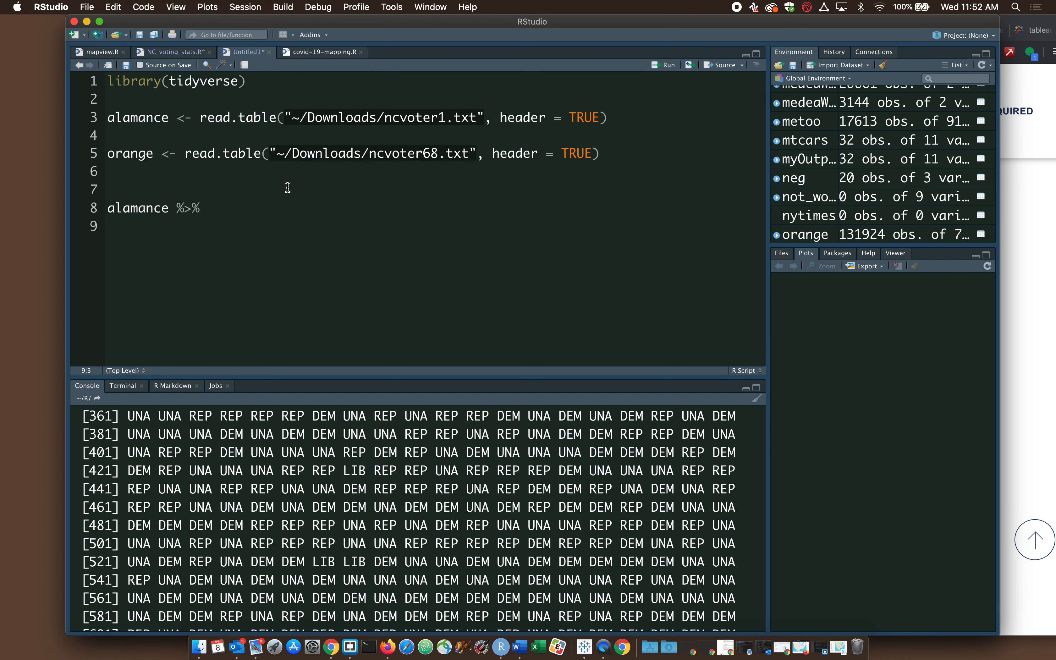
{"action": "type", "text": "count("}
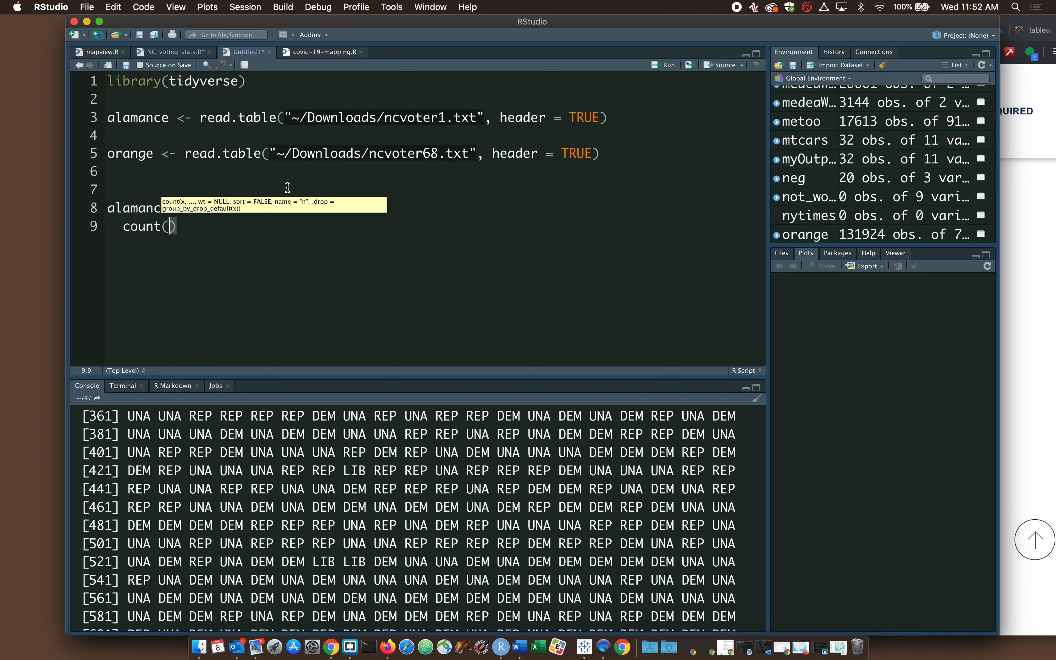
{"action": "scroll", "coordinate": [220, 435], "scroll_direction": "up", "scroll_amount": 15}
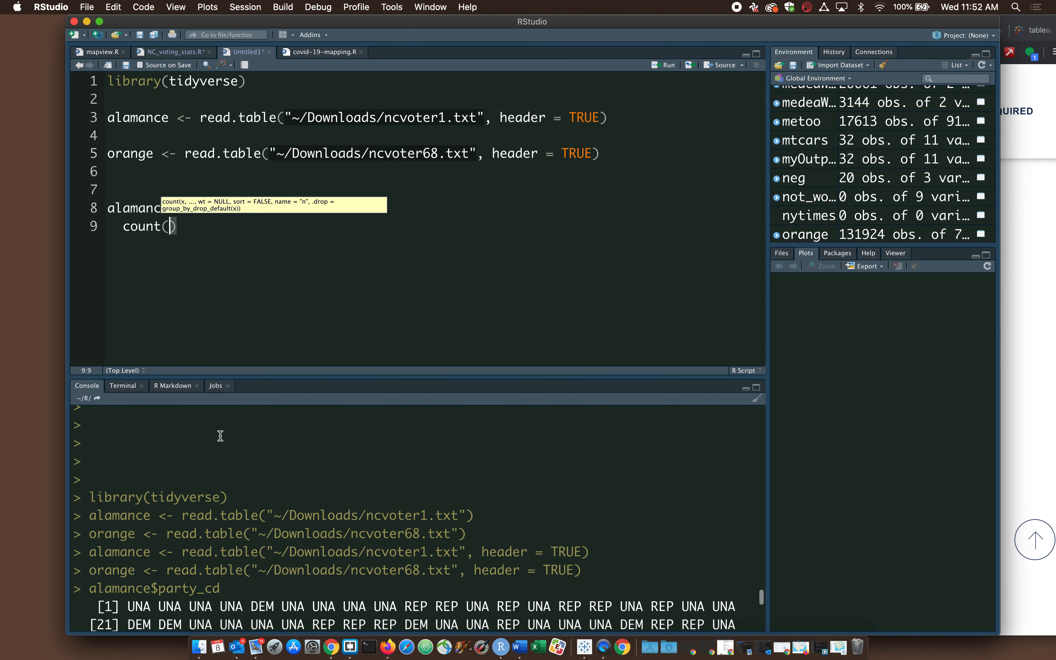
{"action": "type", "text": "party_c"}
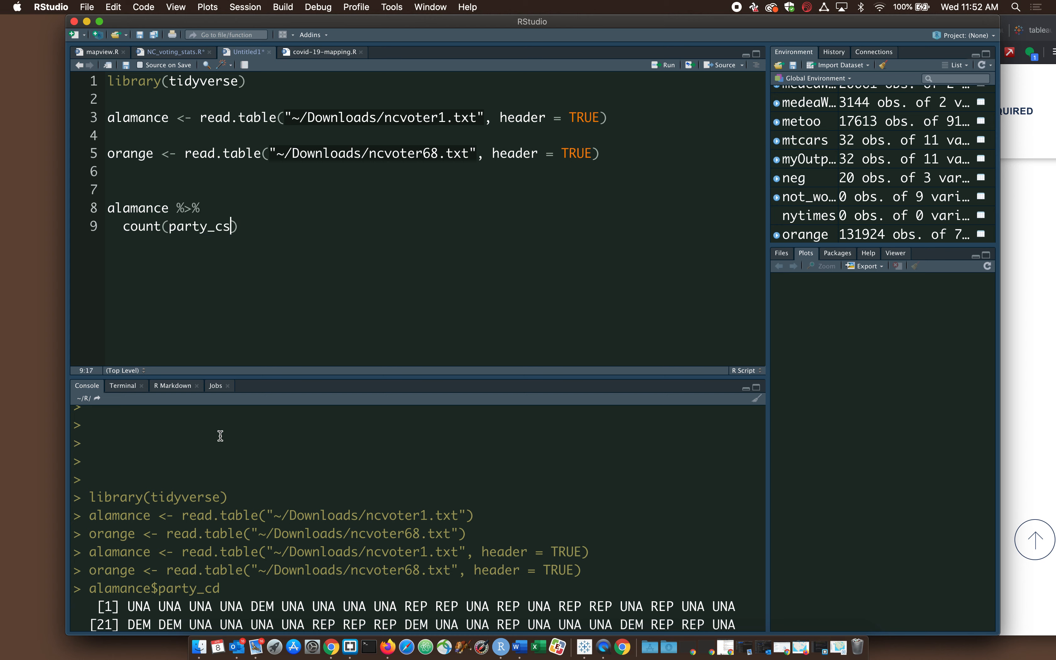
{"action": "type", "text": "d, sort ="}
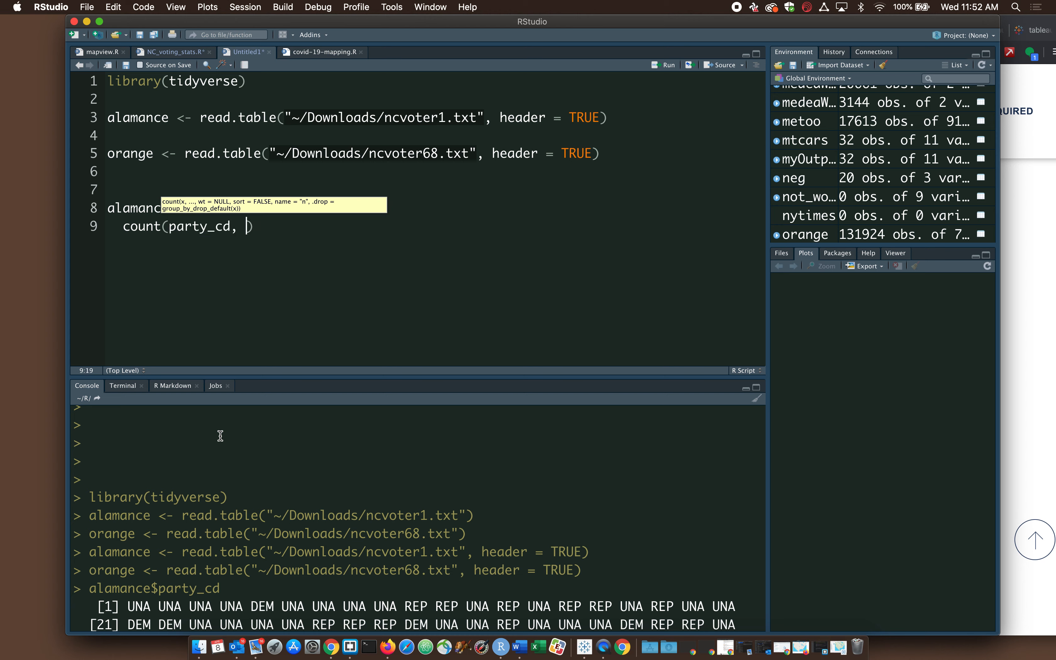
{"action": "type", "text": " TRUE"}
{"action": "key", "text": "super+Return"}
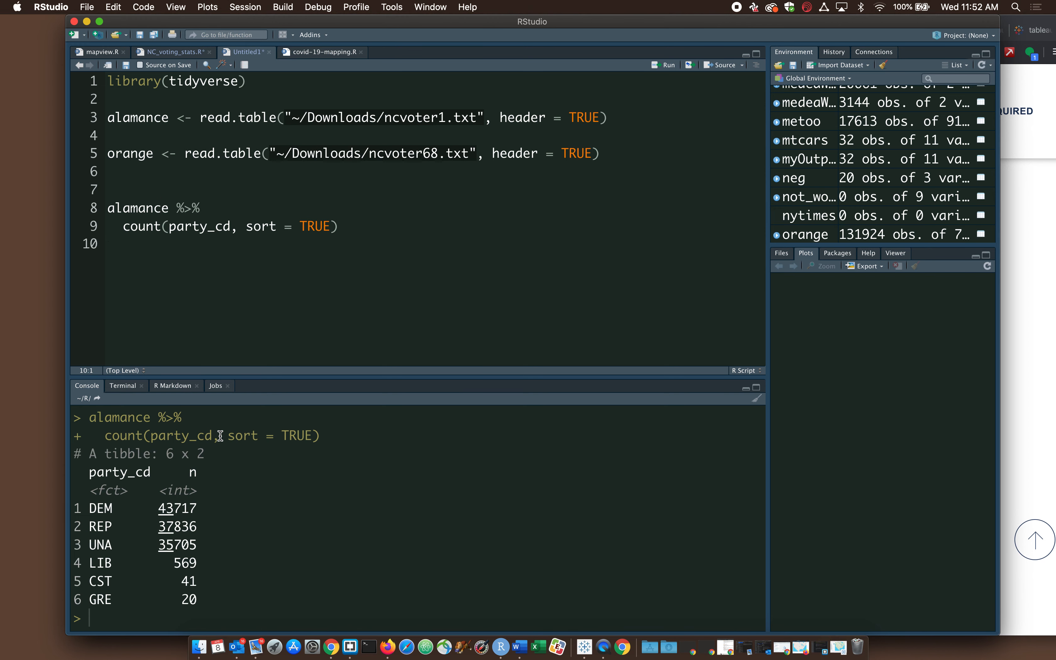
{"action": "left_click_drag", "start_coordinate": [140, 509], "coordinate": [283, 617]}
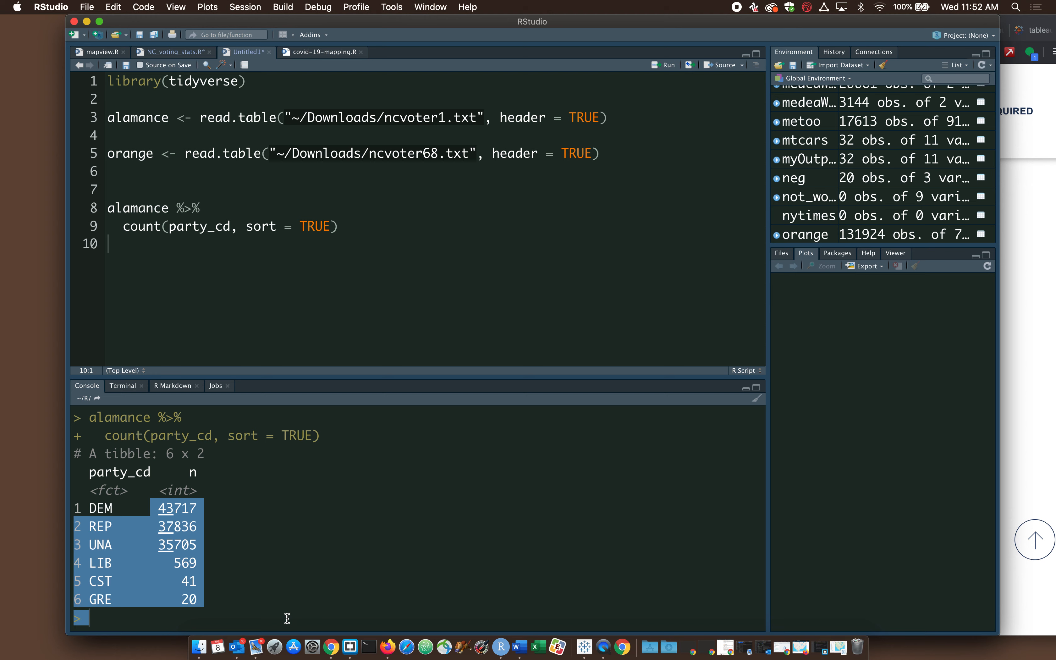
{"action": "left_click", "coordinate": [282, 597]}
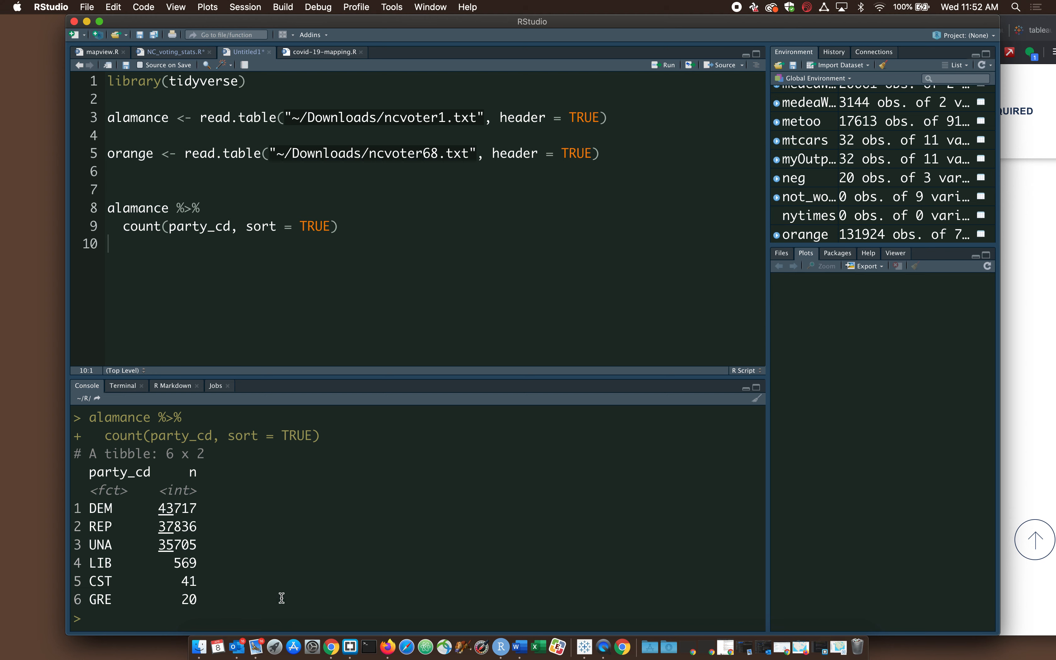
- Pipe the alamance counts into ggplot(aes(party_cd, n)) + geom_col() and run the code to draw the bar chart
{"action": "left_click", "coordinate": [401, 223]}
{"action": "type", "text": "%>%"}
{"action": "key", "text": "Return"}
{"action": "type", "text": "ggplot"}
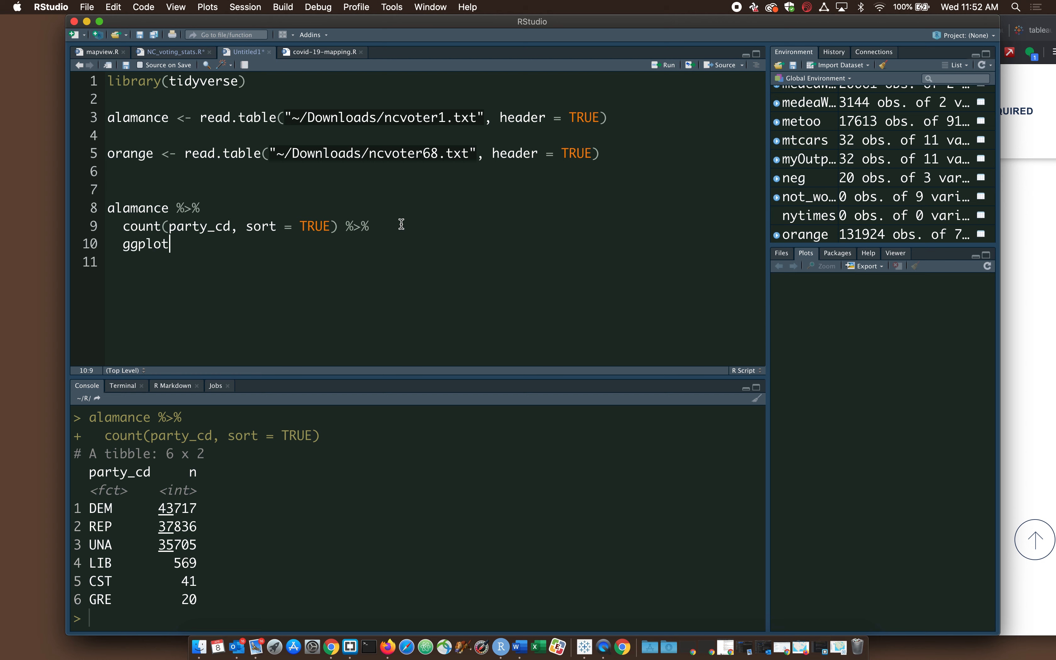
{"action": "type", "text": "(aes("}
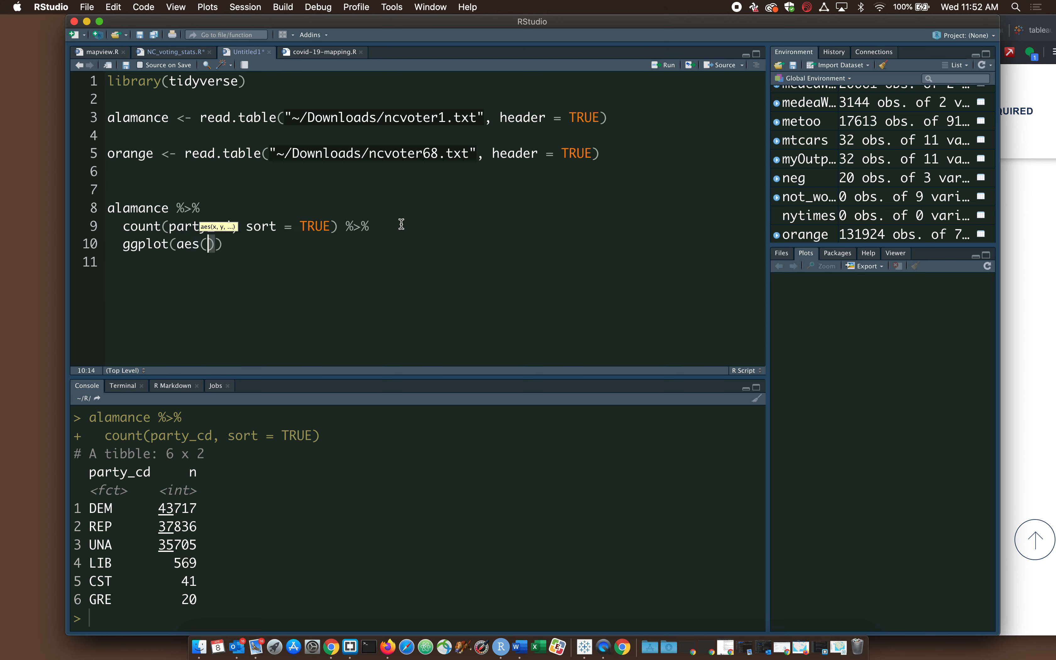
{"action": "type", "text": "party_cs"}
{"action": "type", "text": ", n"}
{"action": "type", "text": ") + geom_col()"}
{"action": "key", "text": "super+Return"}
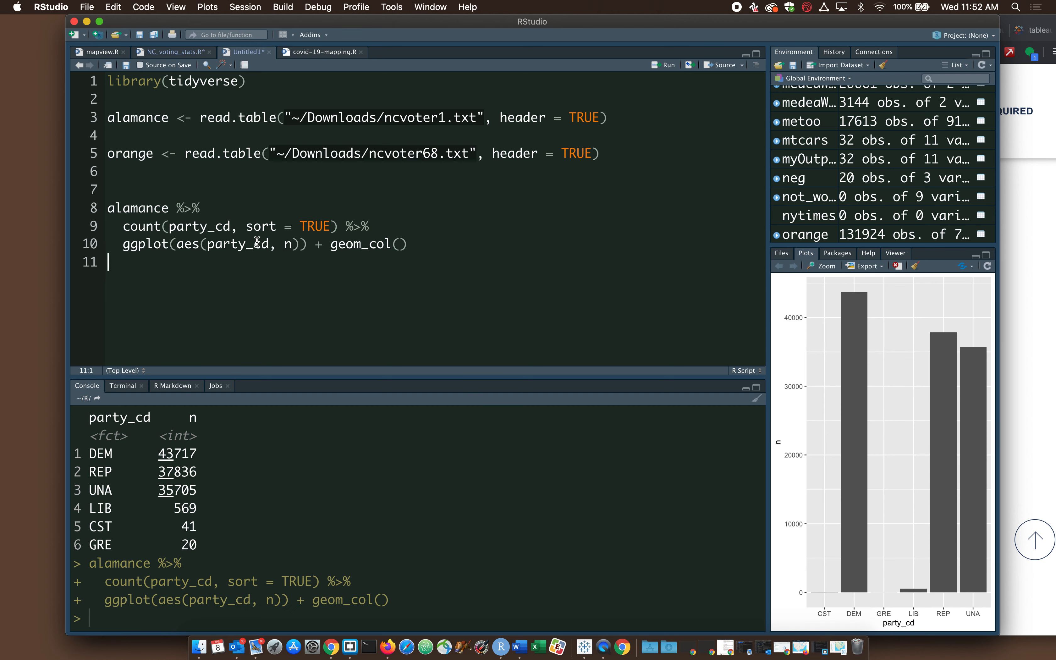
- Wrap party_cd in reorder(party_cd, -n) inside the alamance plot's aes call, keeping n as the second aesthetic
{"action": "left_click", "coordinate": [205, 244]}
{"action": "type", "text": "reorder"}
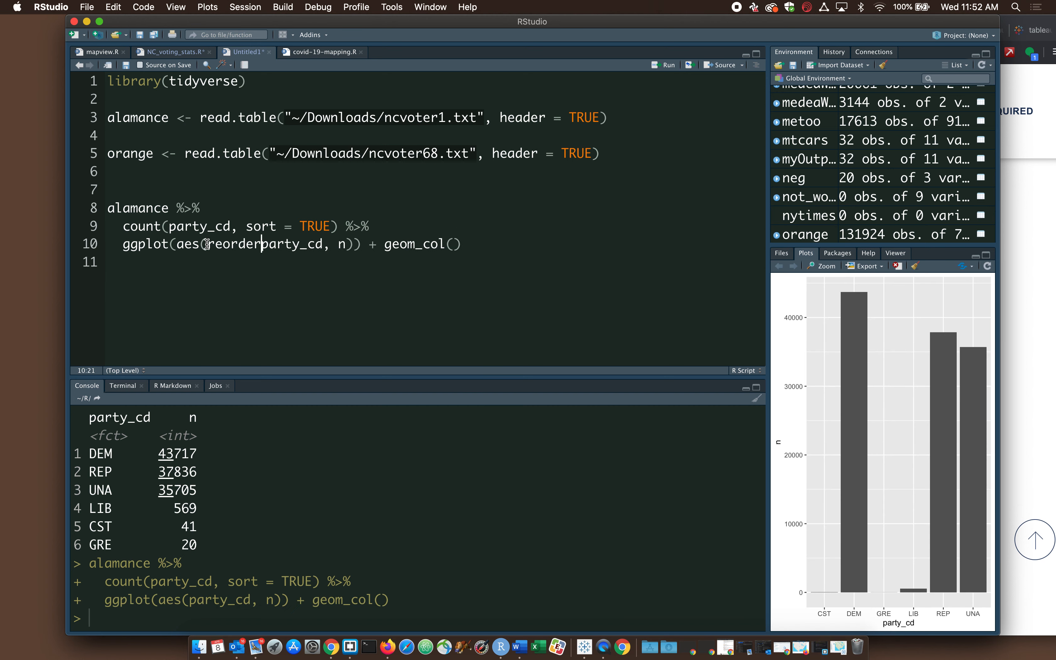
{"action": "type", "text": "("}
{"action": "left_click", "coordinate": [364, 244]}
{"action": "type", "text": ",n"}
{"action": "left_click", "coordinate": [343, 244]}
{"action": "type", "text": "-"}
- Add coord_flip() to the alamance plot, complete the closing parentheses of the ggplot call and run the pipeline
{"action": "left_click", "coordinate": [545, 240]}
{"action": "type", "text": "+ coord_clip()"}
{"action": "key", "text": "super+Return"}
{"action": "left_click", "coordinate": [568, 244]}
{"action": "key", "text": "BackSpace"}
{"action": "type", "text": "f"}
{"action": "key", "text": "super+Return"}
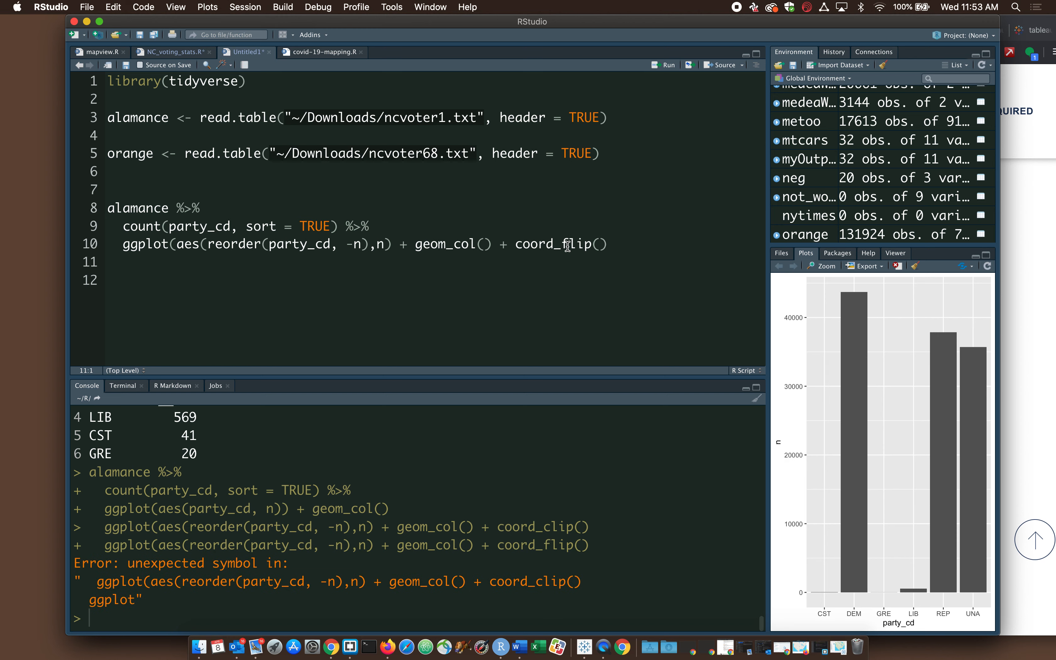
{"action": "left_click", "coordinate": [391, 244]}
{"action": "type", "text": ")"}
{"action": "key", "text": "super+Return"}
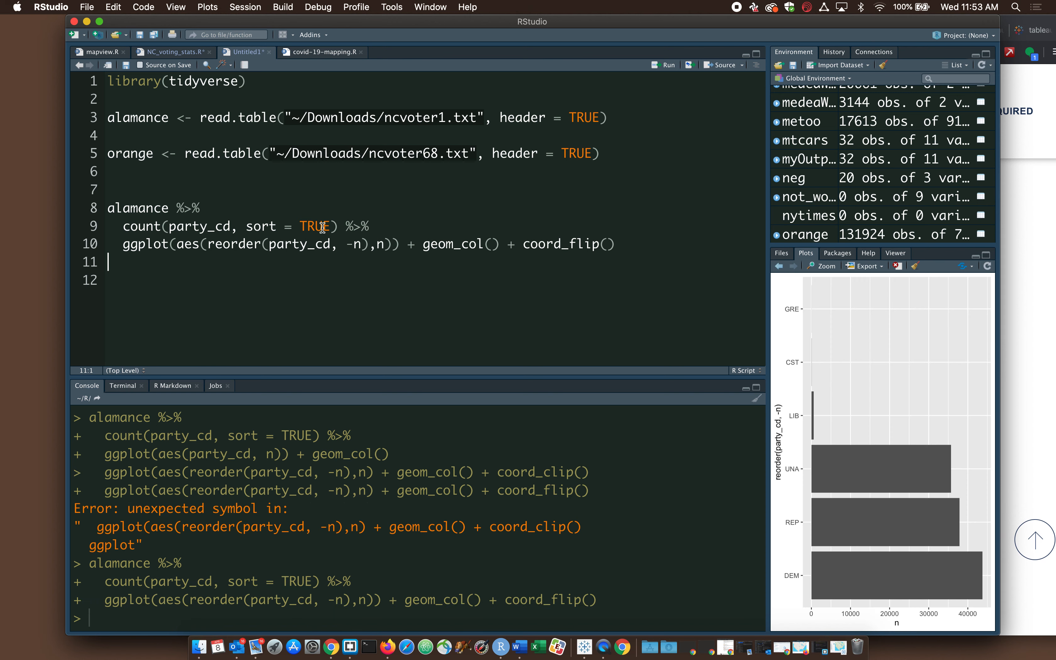
- Change the ordering in the alamance plot to reorder(party_cd, n) and rerun the chart
{"action": "left_click", "coordinate": [354, 243]}
{"action": "key", "text": "BackSpace"}
{"action": "key", "text": "super+Return"}
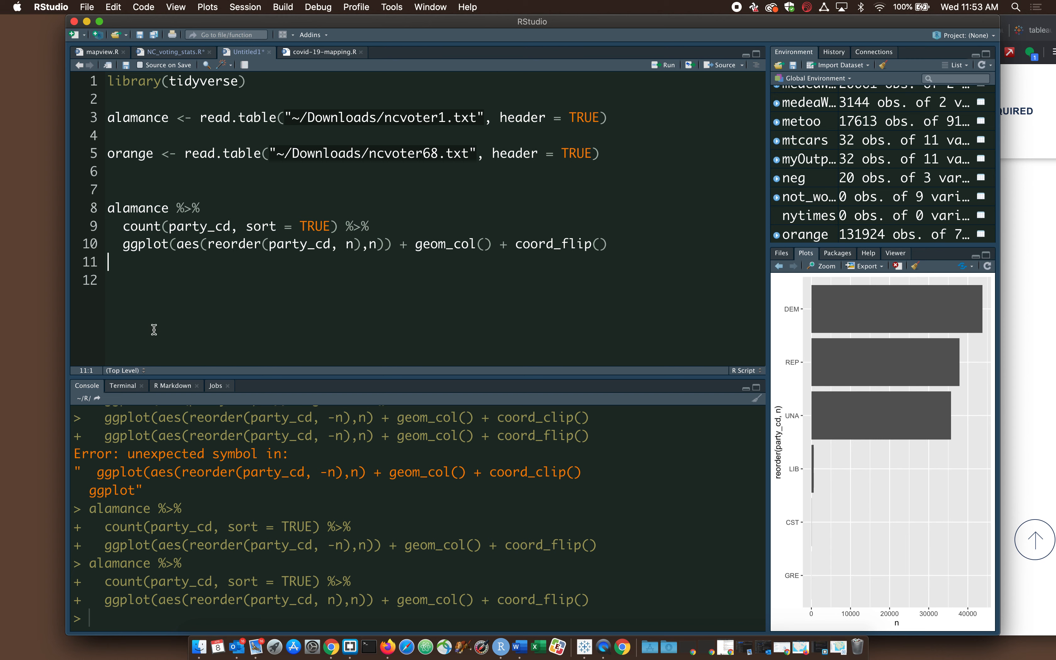
- Duplicate the alamance pipeline below itself, change the copy's data frame to orange and run it to plot Orange County
{"action": "left_click_drag", "start_coordinate": [642, 243], "coordinate": [108, 225]}
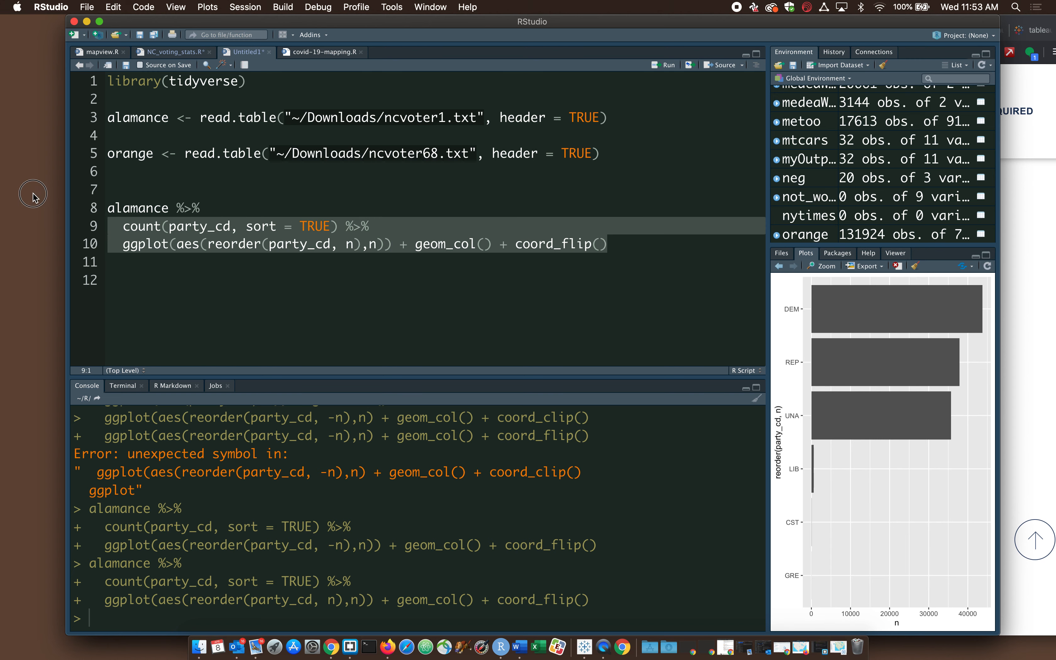
{"action": "left_click", "coordinate": [109, 208], "text": "shift"}
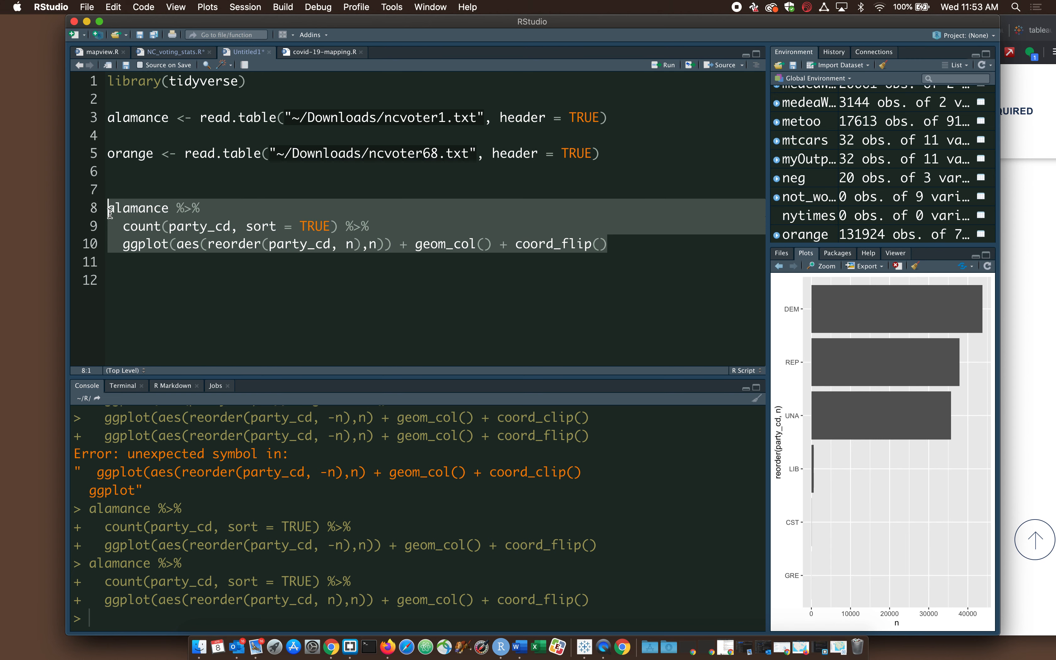
{"action": "key", "text": "super+c"}
{"action": "left_click", "coordinate": [117, 261]}
{"action": "key", "text": "Return"}
{"action": "key", "text": "super+v"}
{"action": "double_click", "coordinate": [132, 283]}
{"action": "type", "text": "orange"}
{"action": "left_click", "coordinate": [309, 314]}
{"action": "key", "text": "super+Return"}
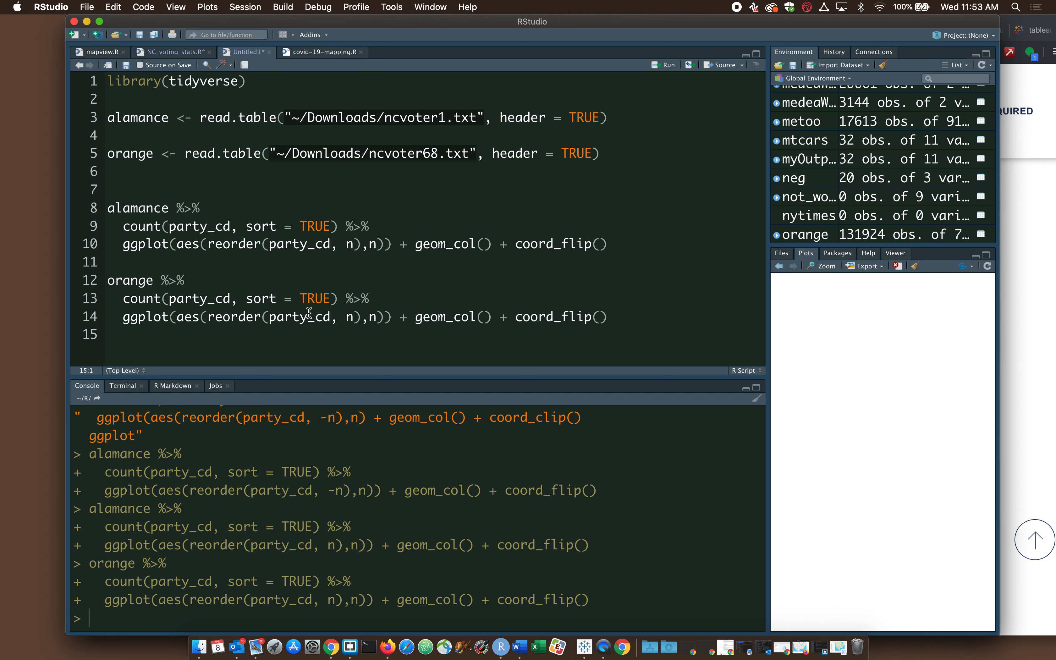
{"action": "left_click", "coordinate": [869, 353]}
- Add blank lines below the orange block, separate its count from the ggplot part and run the count alone to review the numbers
{"action": "left_click", "coordinate": [354, 349]}
{"action": "key", "text": "Return"}
{"action": "key", "text": "Return"}
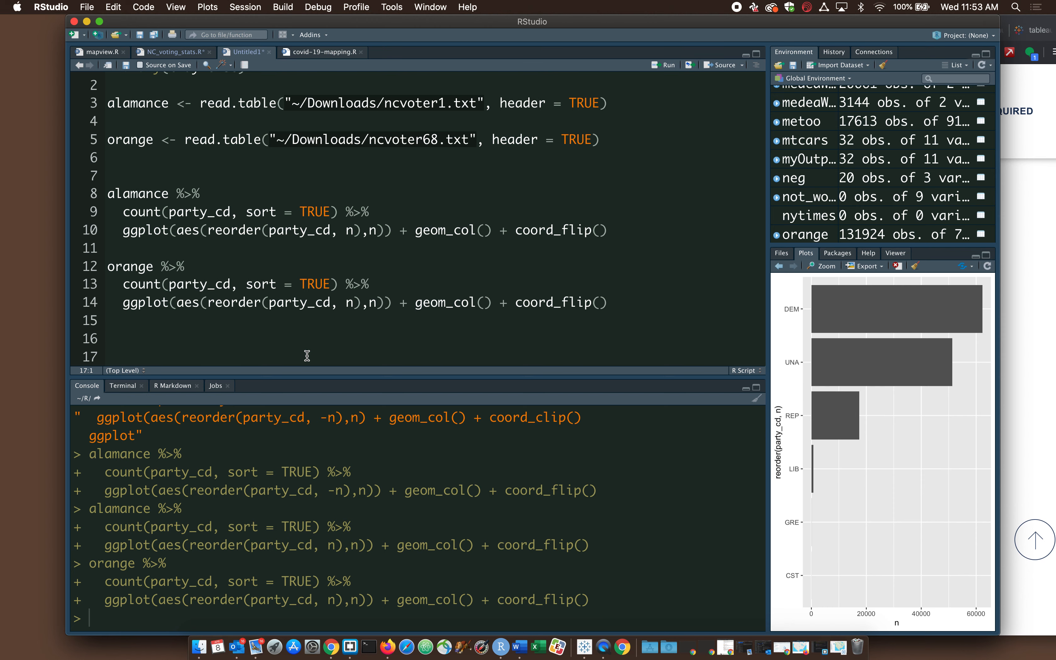
{"action": "left_click", "coordinate": [337, 284]}
{"action": "key", "text": "Return"}
{"action": "key", "text": "Return"}
{"action": "key", "text": "Return"}
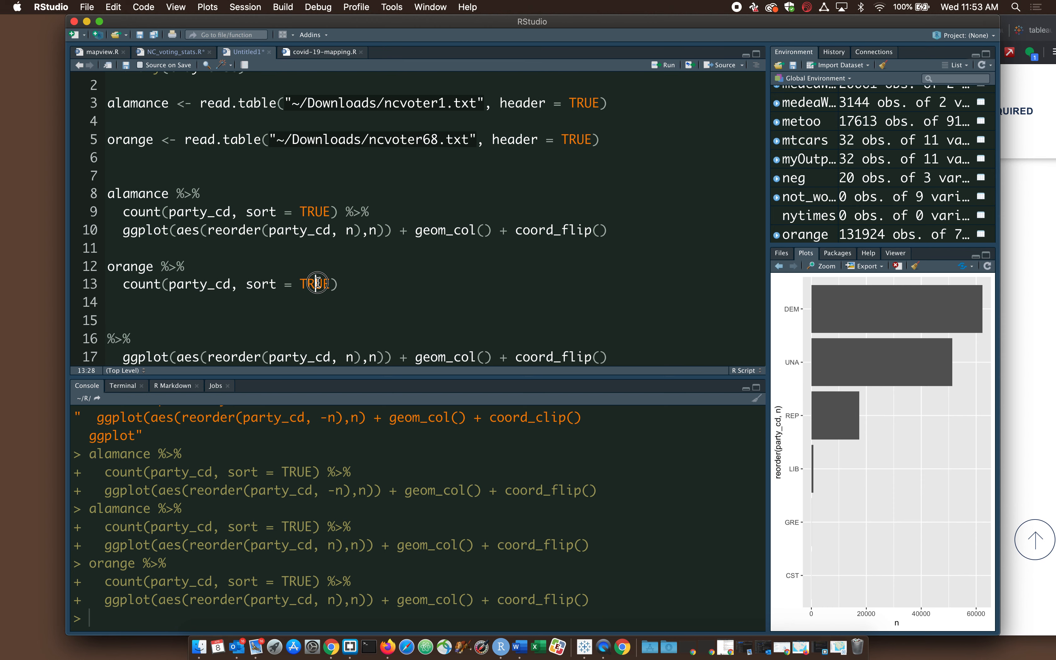
{"action": "key", "text": "super+Return"}
{"action": "left_click_drag", "start_coordinate": [149, 507], "coordinate": [212, 526]}
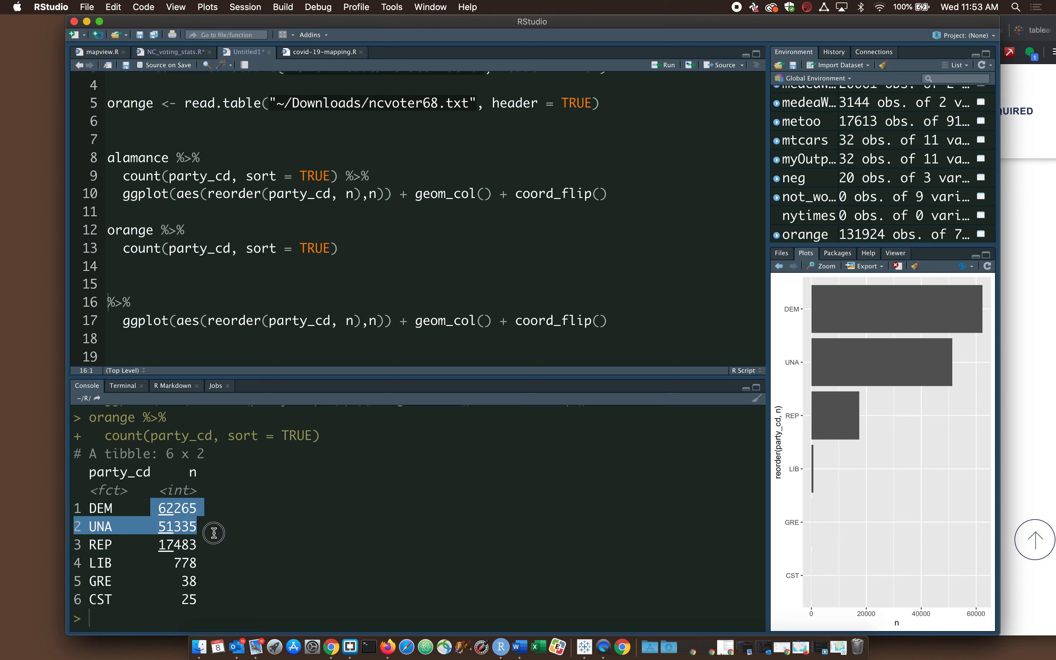
{"action": "mouse_move", "coordinate": [215, 532]}
{"action": "left_mouse_down"}
{"action": "mouse_move", "coordinate": [214, 565]}
{"action": "mouse_move", "coordinate": [214, 545]}
{"action": "left_mouse_up"}
{"action": "left_click", "coordinate": [265, 278]}
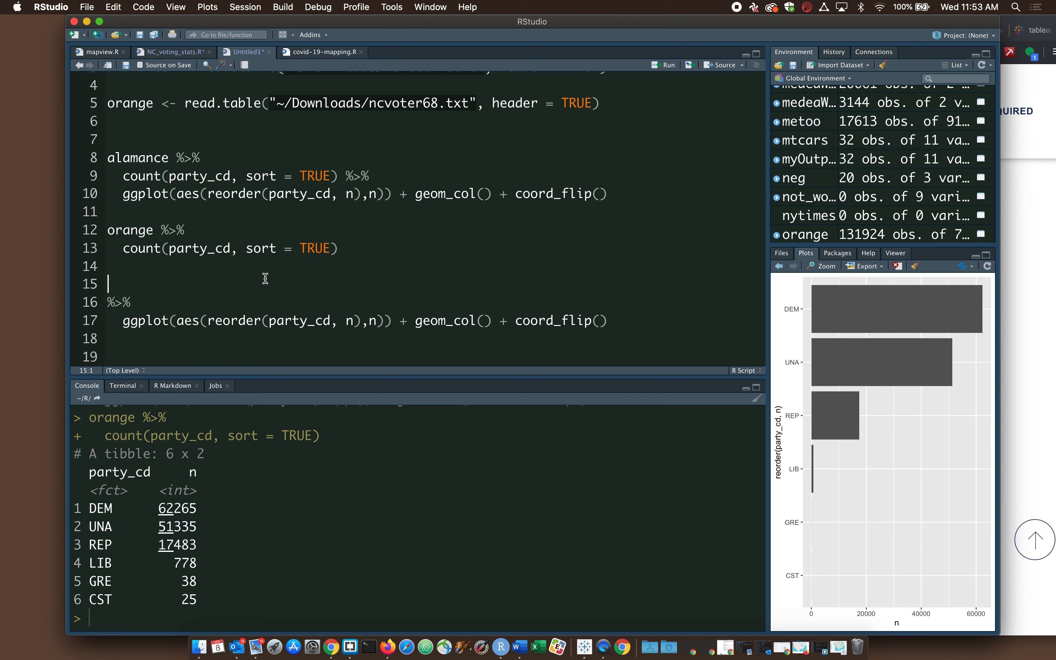
- Separate the alamance count from its ggplot part with blank lines, run the count alone and review the three largest parties' numbers
{"action": "left_click", "coordinate": [349, 175]}
{"action": "key", "text": "Return"}
{"action": "key", "text": "Return"}
{"action": "left_click", "coordinate": [209, 158]}
{"action": "key", "text": "super+Return"}
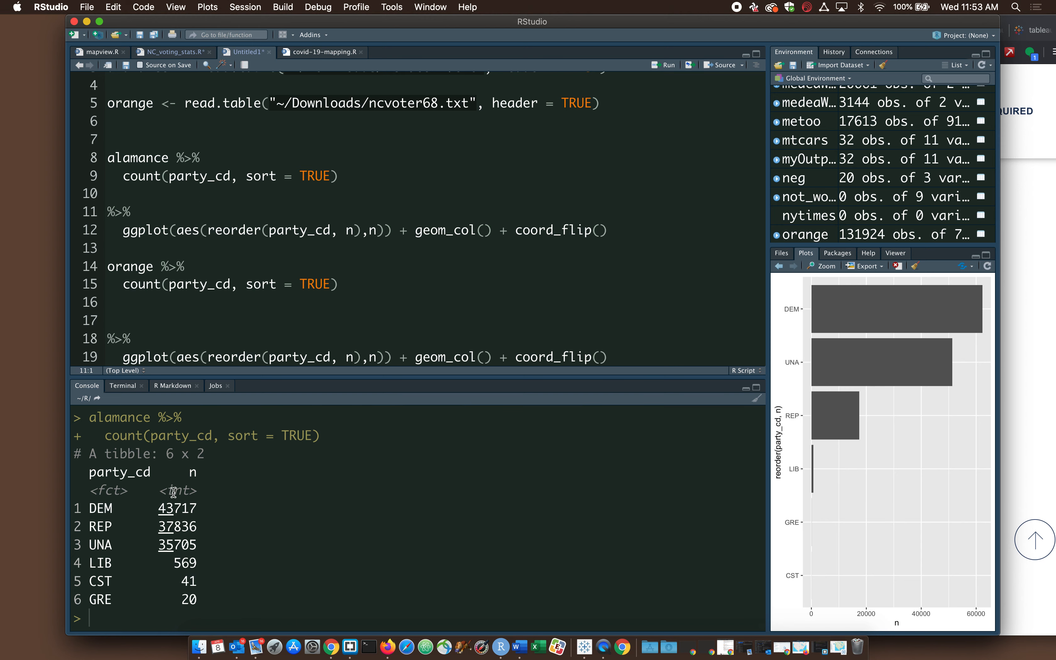
{"action": "left_click_drag", "start_coordinate": [151, 508], "coordinate": [236, 543]}
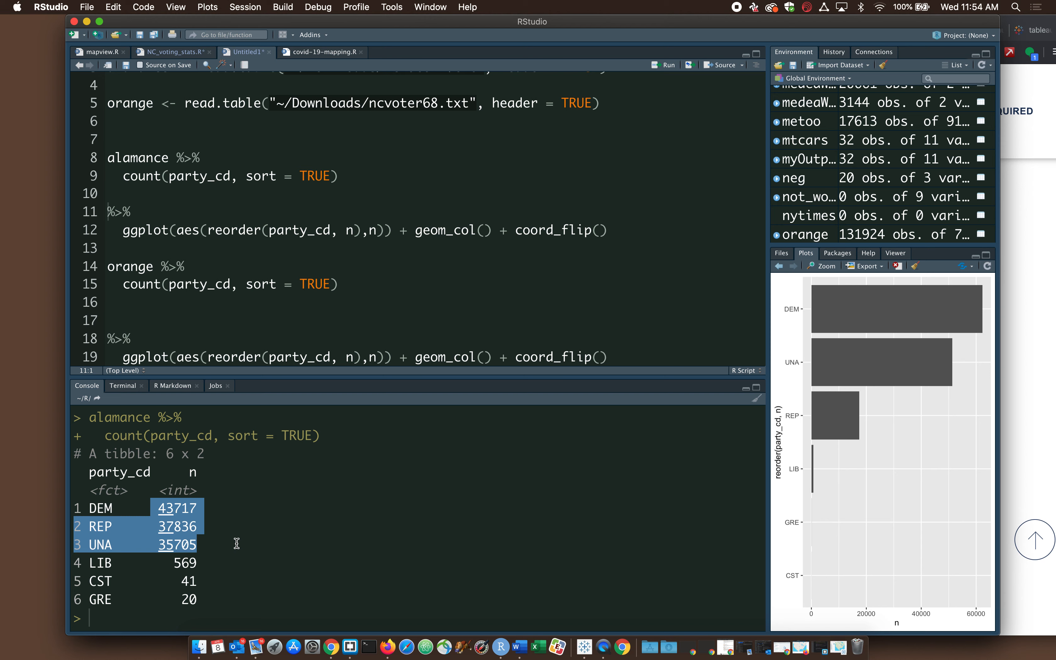
{"action": "left_click", "coordinate": [237, 543]}
{"action": "left_click", "coordinate": [265, 295]}
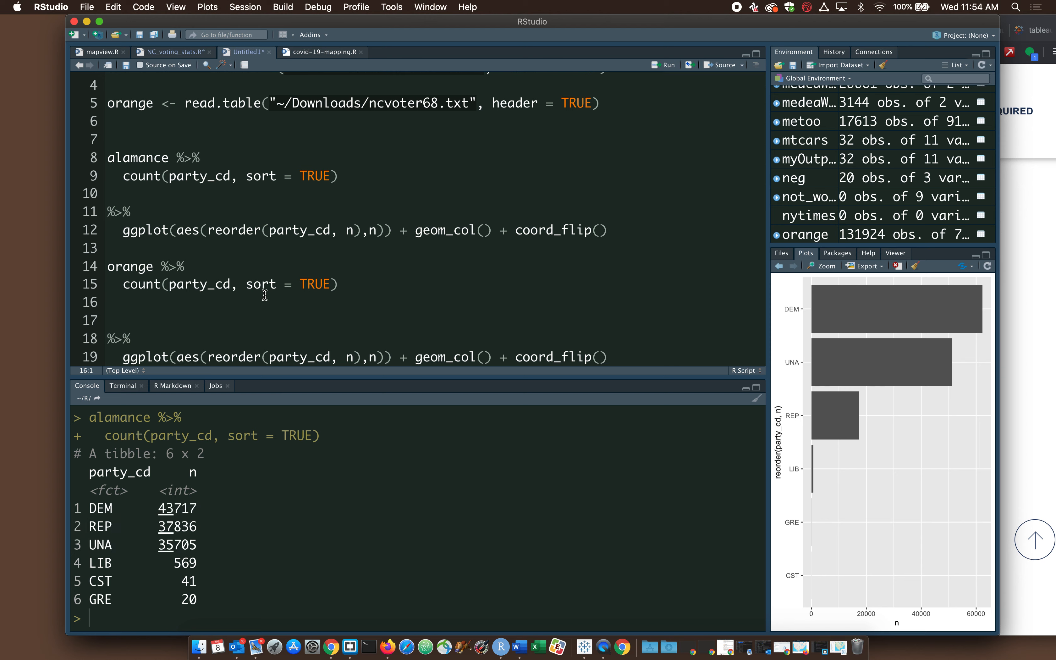
- Start a new pipeline on line 23 that pipes orange into a count() call
{"action": "scroll", "coordinate": [265, 295], "scroll_direction": "down", "scroll_amount": 3}
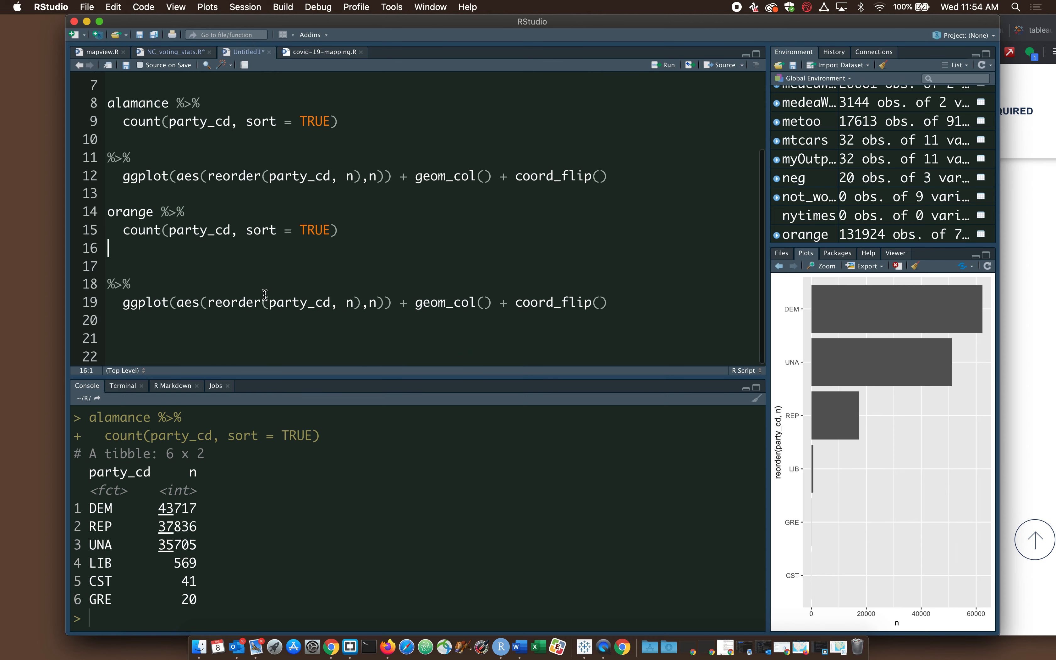
{"action": "key", "text": "Down"}
{"action": "key", "text": "Down"}
{"action": "key", "text": "Down"}
{"action": "key", "text": "Down"}
{"action": "key", "text": "Down"}
{"action": "key", "text": "Down"}
{"action": "key", "text": "Down"}
{"action": "key", "text": "Down"}
{"action": "key", "text": "Down"}
{"action": "key", "text": "Down"}
{"action": "key", "text": "Down"}
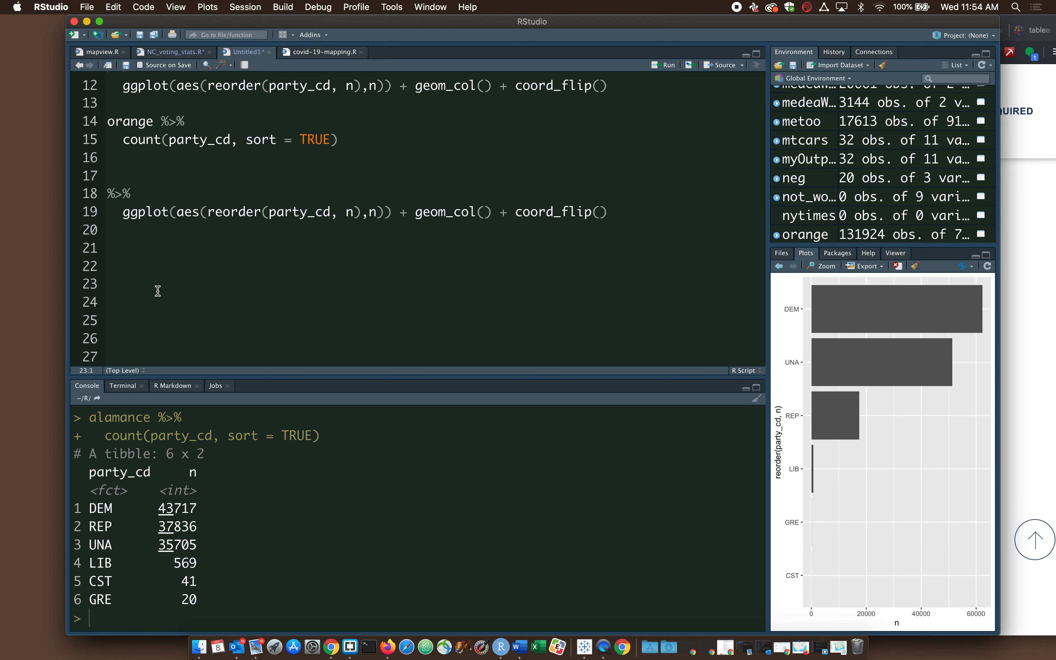
{"action": "type", "text": "orange %>%"}
{"action": "key", "text": "Return"}
{"action": "type", "text": "count(age"}
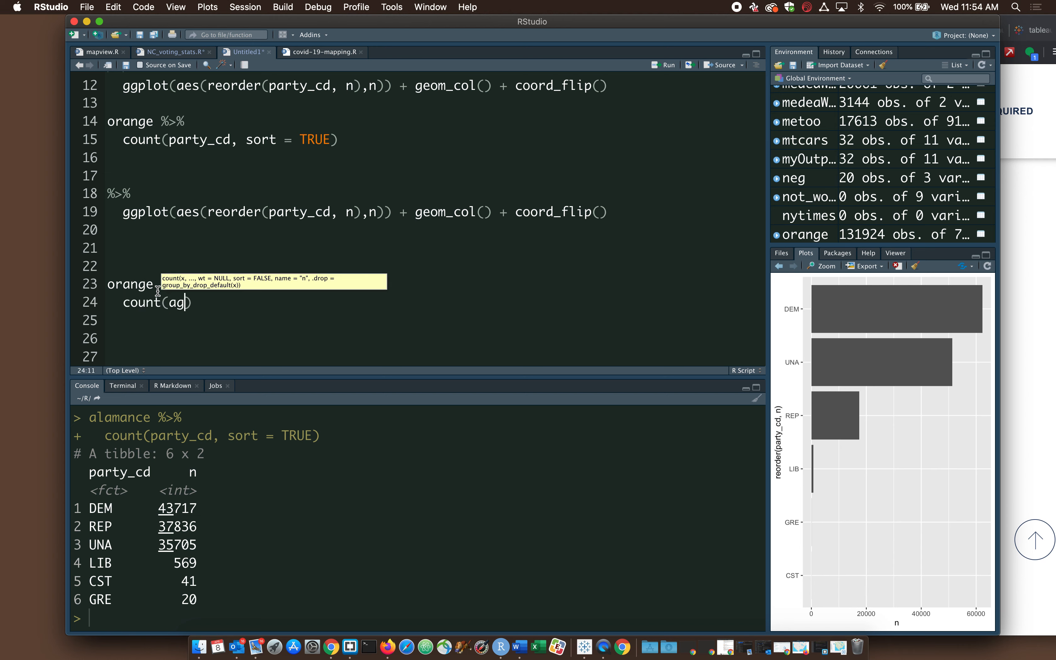
{"action": "key", "text": "BackSpace"}
{"action": "key", "text": "BackSpace"}
- Look through the column names suggested for orange$ on line 21 to find the age field, and remove the temporary reference
{"action": "left_click", "coordinate": [147, 246]}
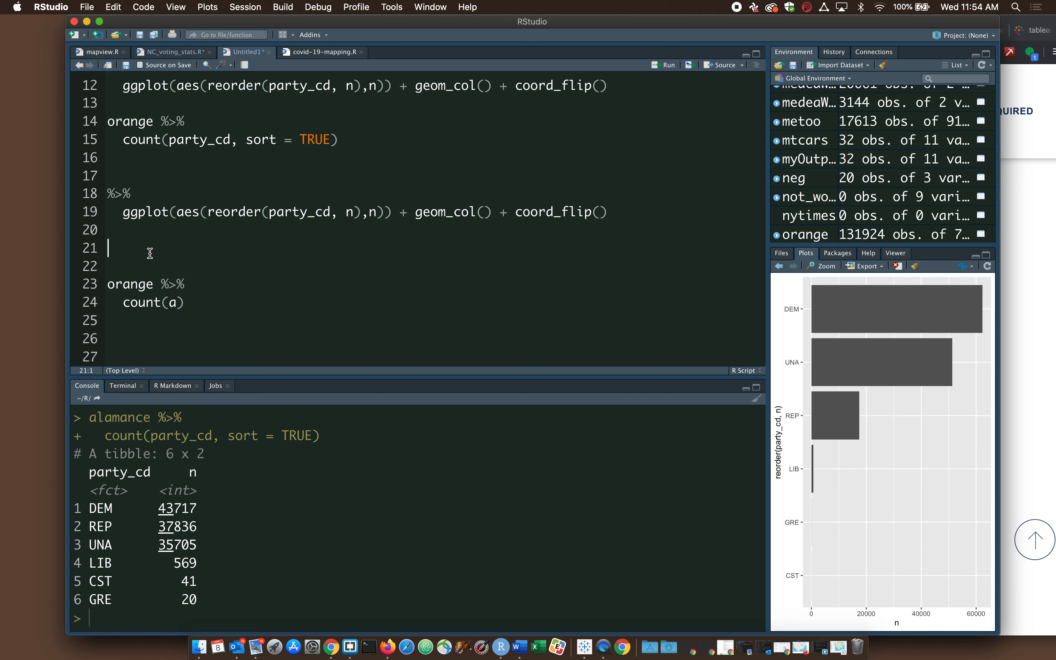
{"action": "type", "text": "orange$"}
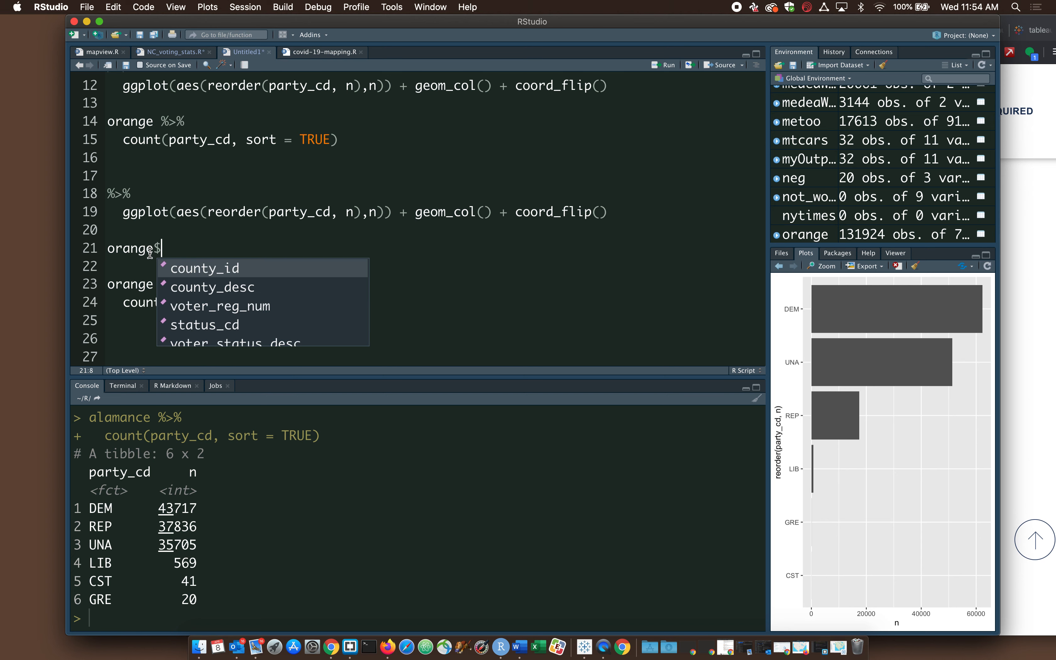
{"action": "scroll", "coordinate": [227, 330], "scroll_direction": "down", "scroll_amount": 9}
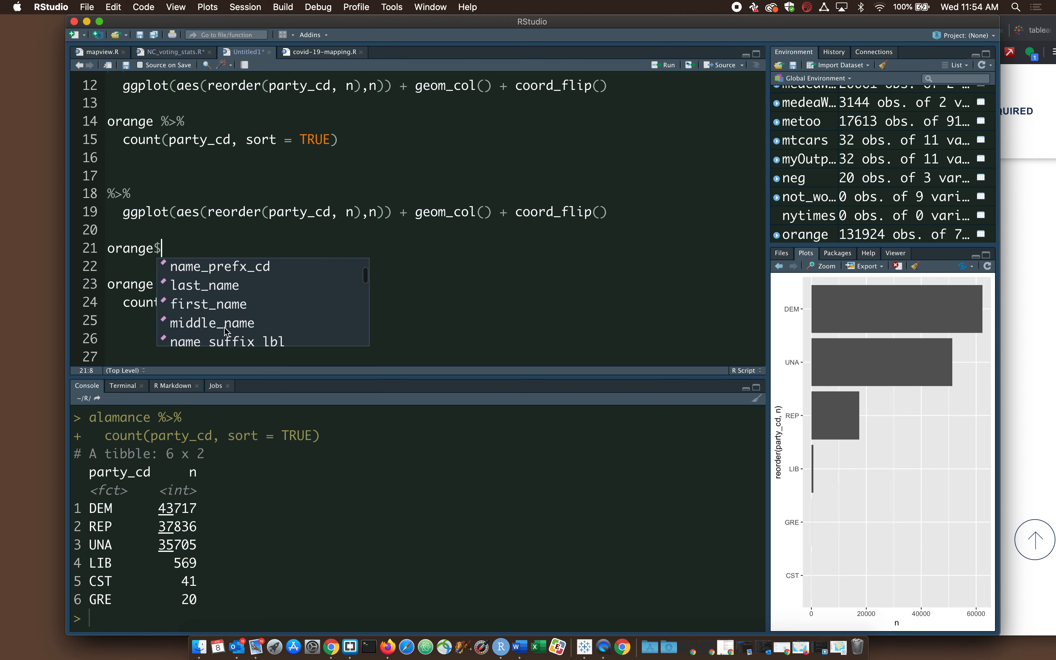
{"action": "scroll", "coordinate": [227, 331], "scroll_direction": "down", "scroll_amount": 12}
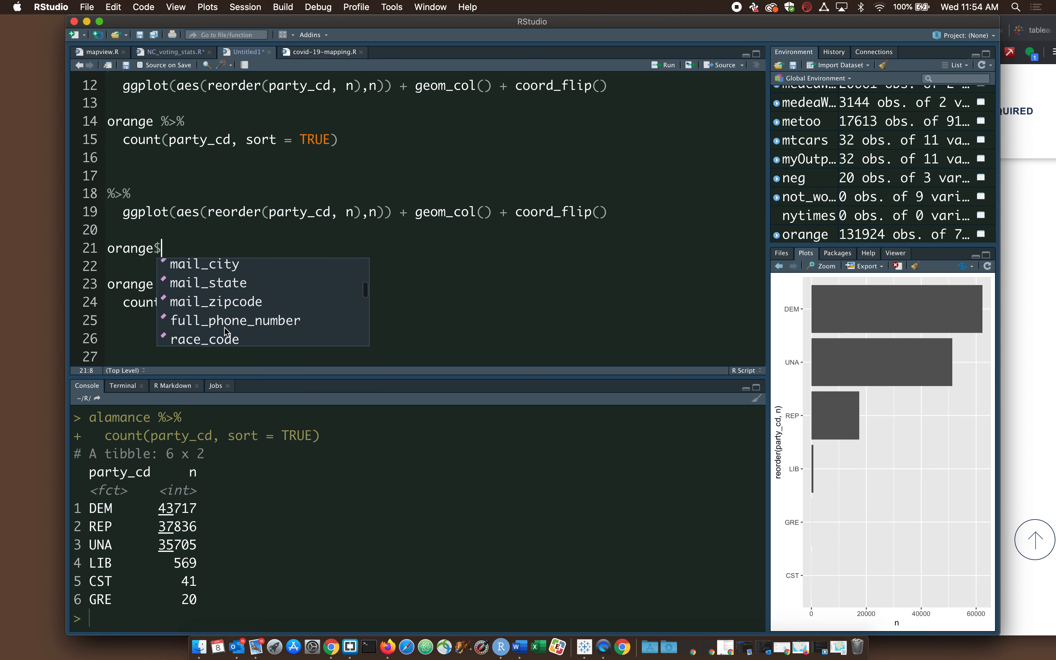
{"action": "scroll", "coordinate": [226, 330], "scroll_direction": "down", "scroll_amount": 3}
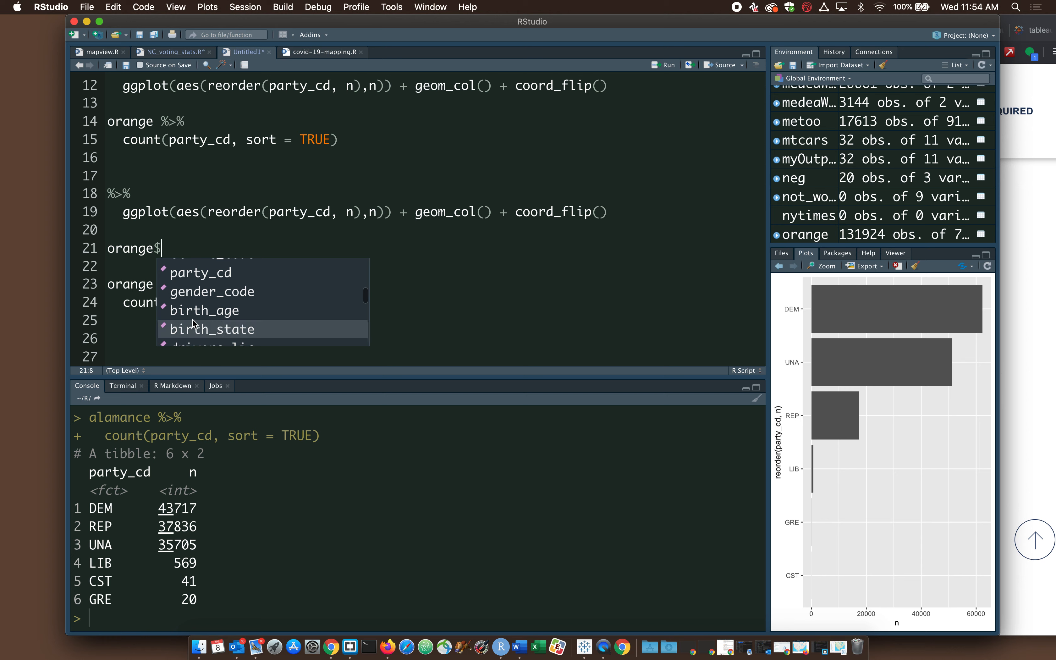
{"action": "key", "text": "Escape"}
{"action": "left_click_drag", "start_coordinate": [177, 248], "coordinate": [63, 247]}
{"action": "key", "text": "BackSpace"}
- Complete the orange count with birth_age, sort = TRUE, run it and review the most common ages
{"action": "left_click", "coordinate": [173, 302]}
{"action": "type", "text": "birth"}
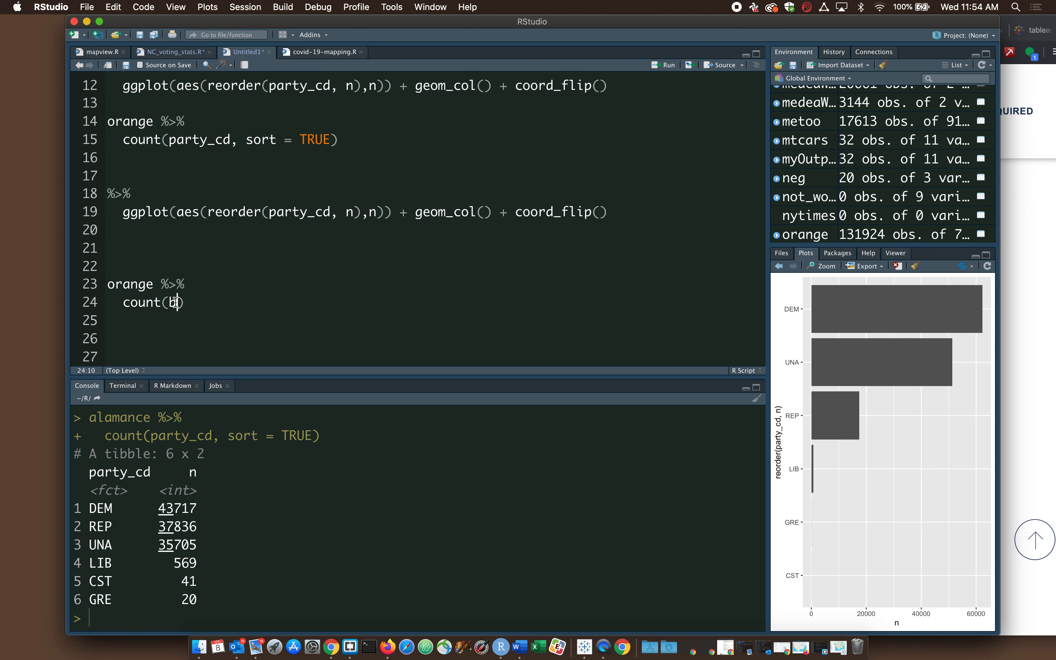
{"action": "type", "text": "_age, sort = TRUE"}
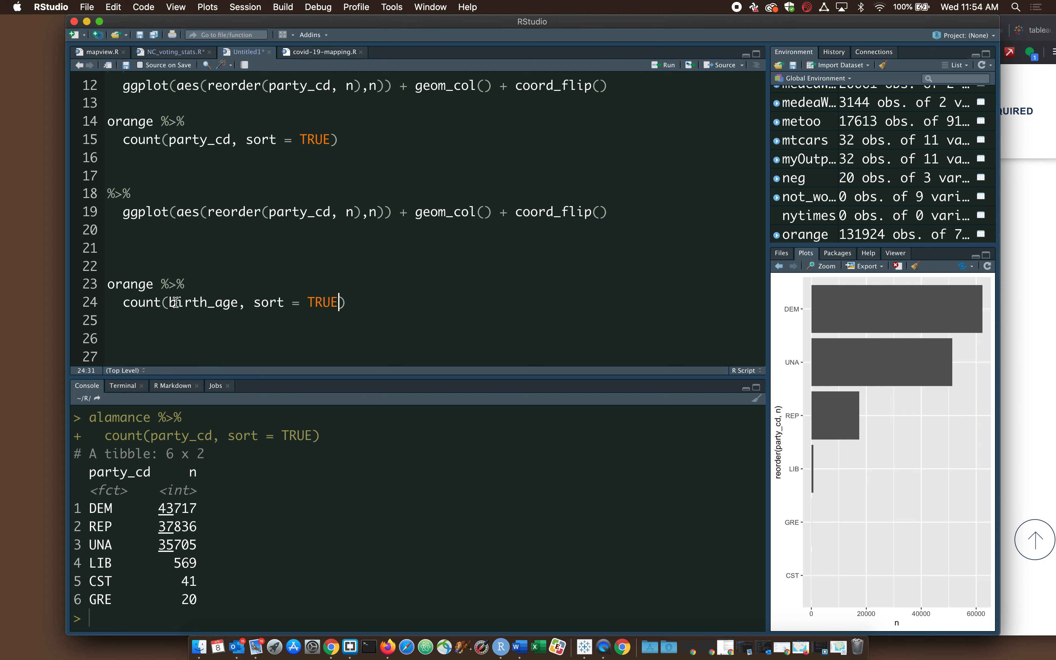
{"action": "key", "text": "super+Return"}
{"action": "scroll", "coordinate": [191, 442], "scroll_direction": "up", "scroll_amount": 3}
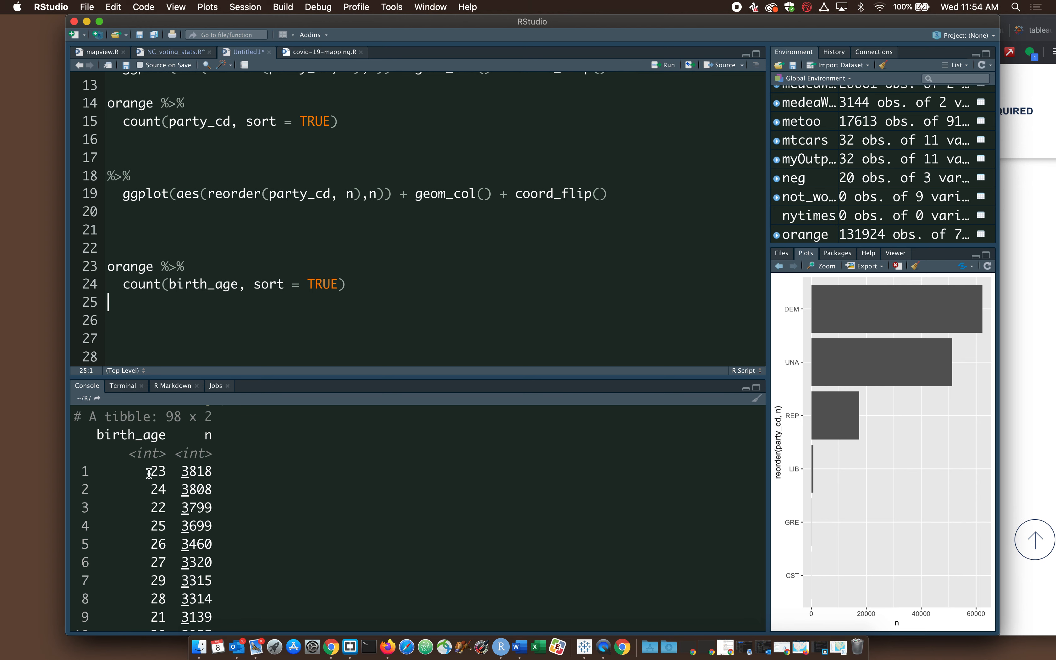
{"action": "scroll", "coordinate": [149, 473], "scroll_direction": "down", "scroll_amount": 1}
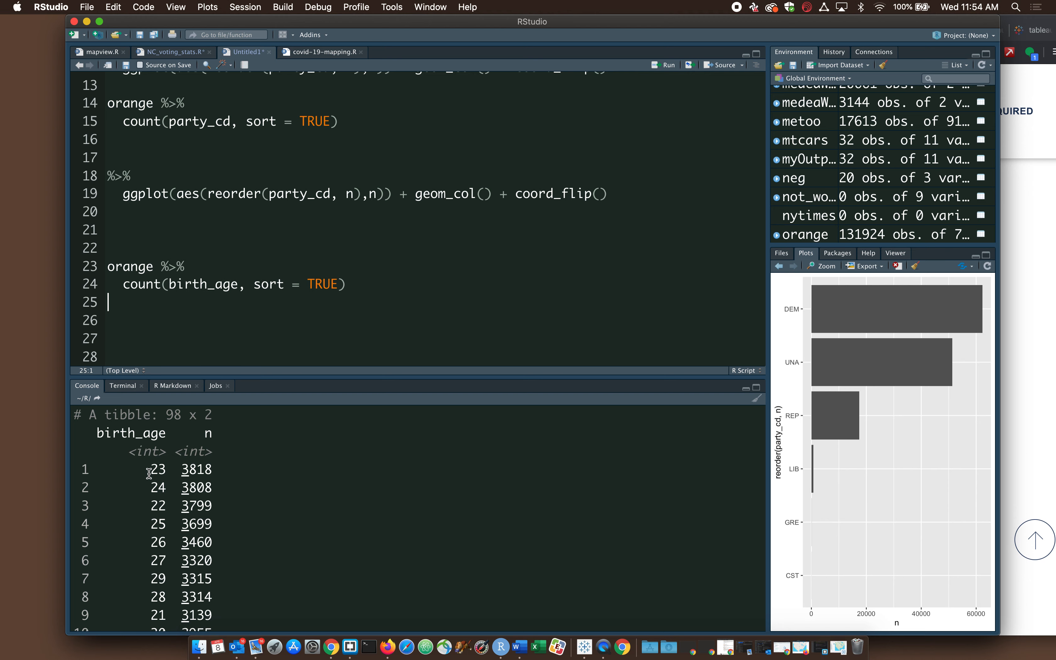
{"action": "scroll", "coordinate": [149, 473], "scroll_direction": "down", "scroll_amount": 2}
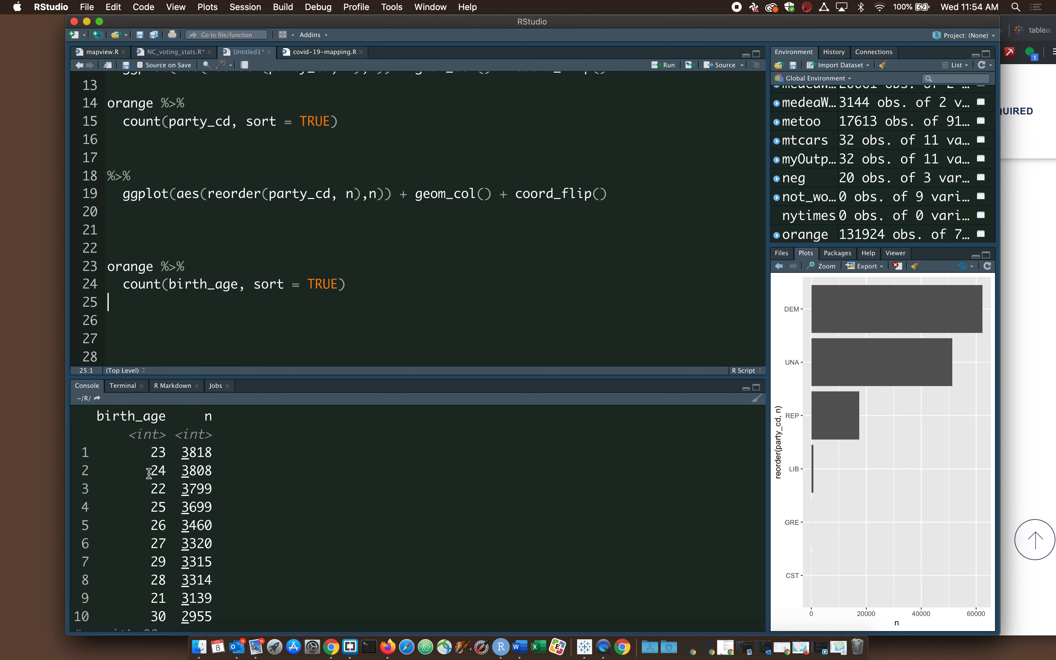
{"action": "scroll", "coordinate": [149, 473], "scroll_direction": "down", "scroll_amount": 2}
- Change the data set in the birth_age count on line 23 to alamance, run it and review the output
{"action": "left_click", "coordinate": [139, 265]}
{"action": "double_click", "coordinate": [139, 265]}
{"action": "type", "text": "alamance"}
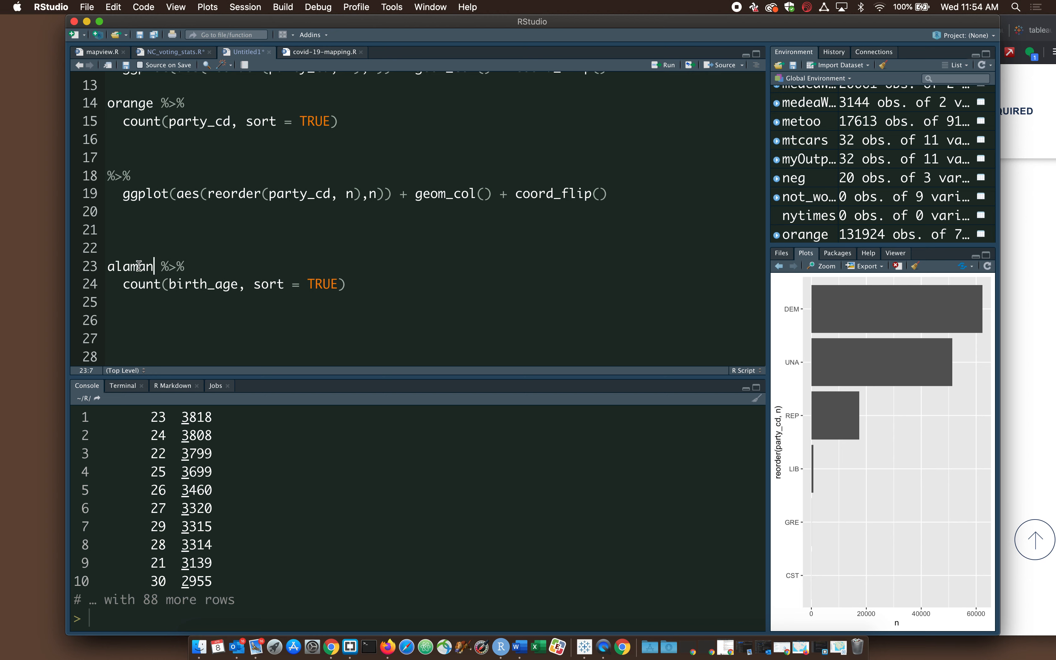
{"action": "key", "text": "super+Return"}
{"action": "scroll", "coordinate": [218, 449], "scroll_direction": "up", "scroll_amount": 3}
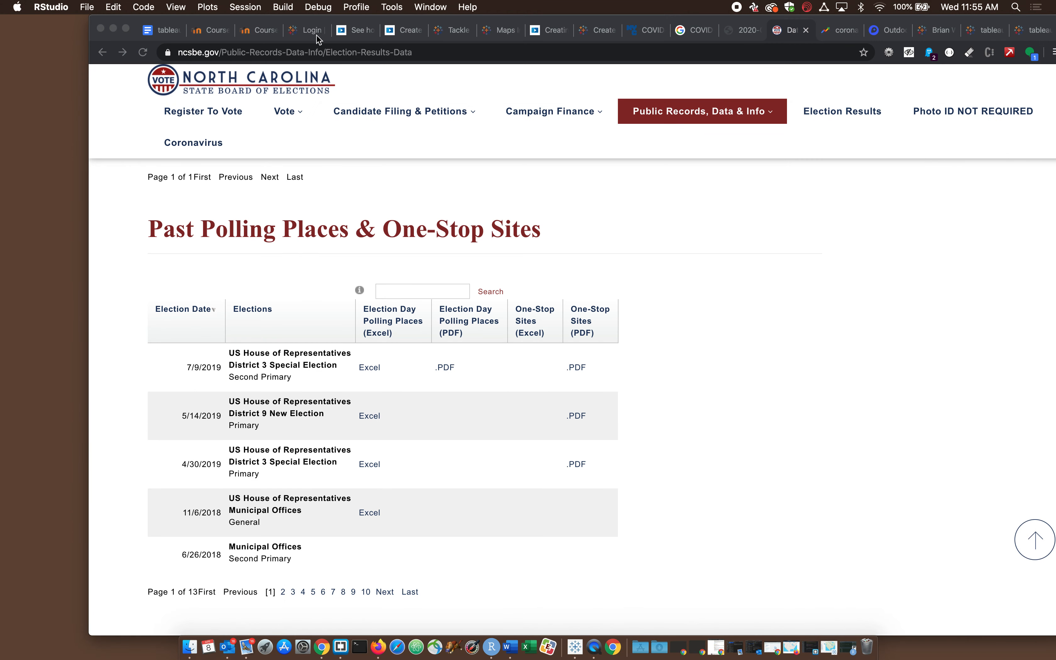
- Switch to Chrome, bring up Google's COVID-19 Community Mobility Reports page and search the countries for "united"
{"action": "left_click", "coordinate": [547, 170]}
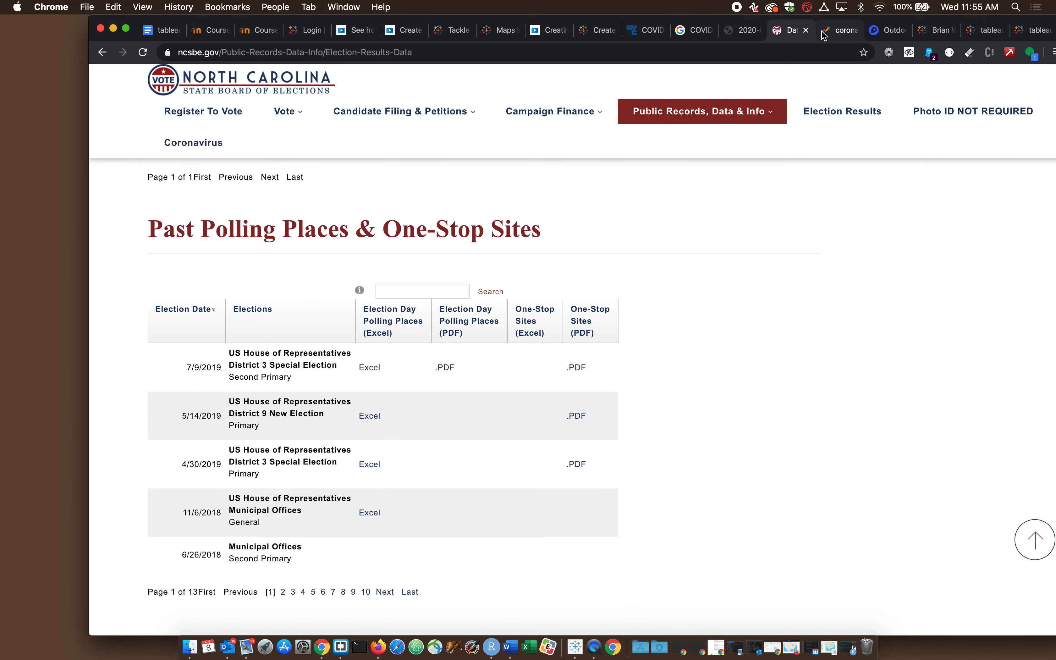
{"action": "left_click", "coordinate": [688, 33]}
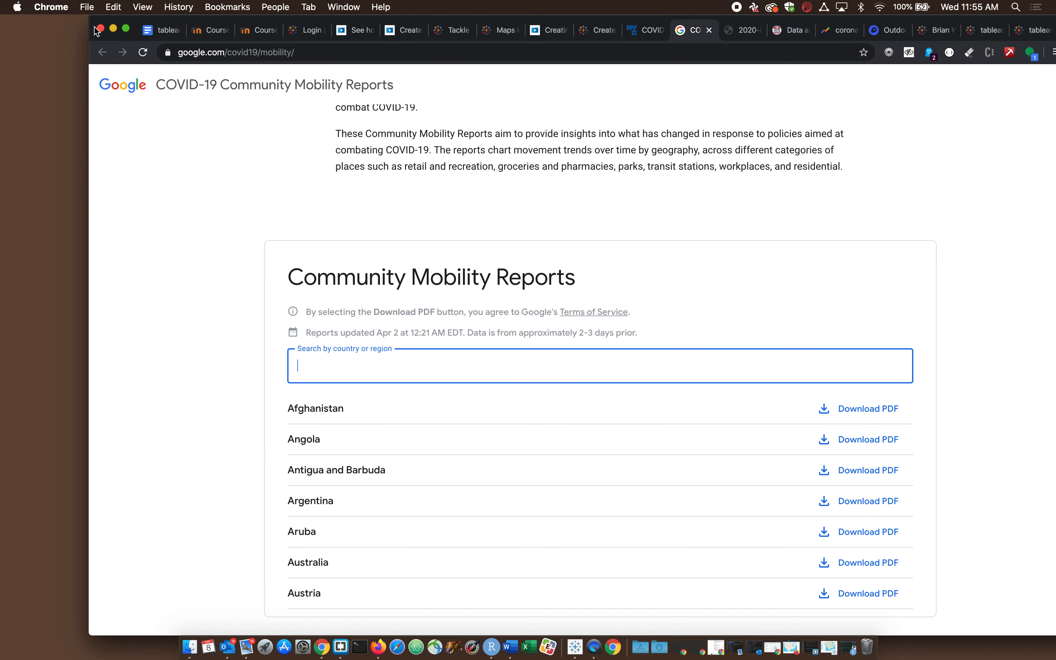
{"action": "left_click_drag", "start_coordinate": [110, 17], "coordinate": [35, 13]}
{"action": "type", "text": "nited"}
{"action": "key", "text": "BackSpace"}
{"action": "key", "text": "BackSpace"}
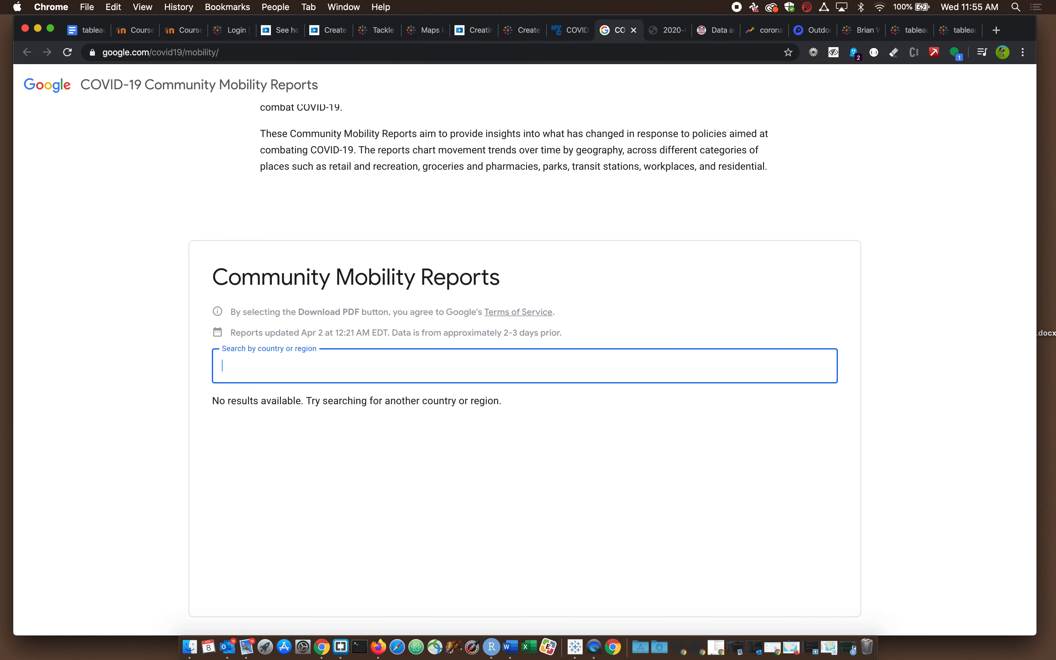
{"action": "type", "text": "united"}
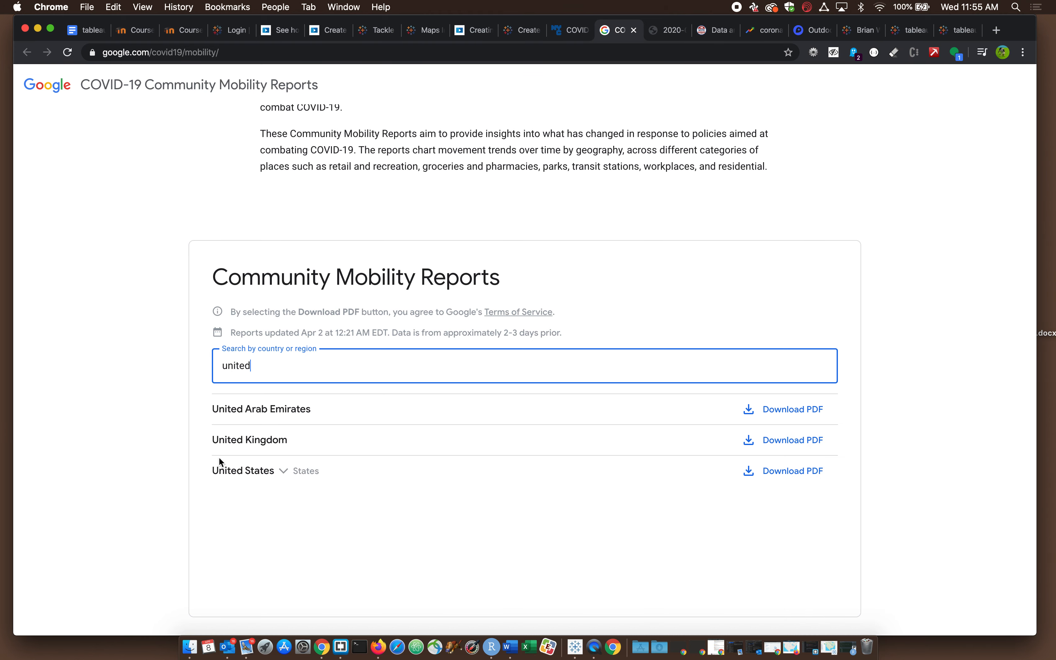
- Expand the United States entry into its states and find the North Carolina report
{"action": "left_click", "coordinate": [275, 472]}
{"action": "scroll", "coordinate": [291, 501], "scroll_direction": "down", "scroll_amount": 6}
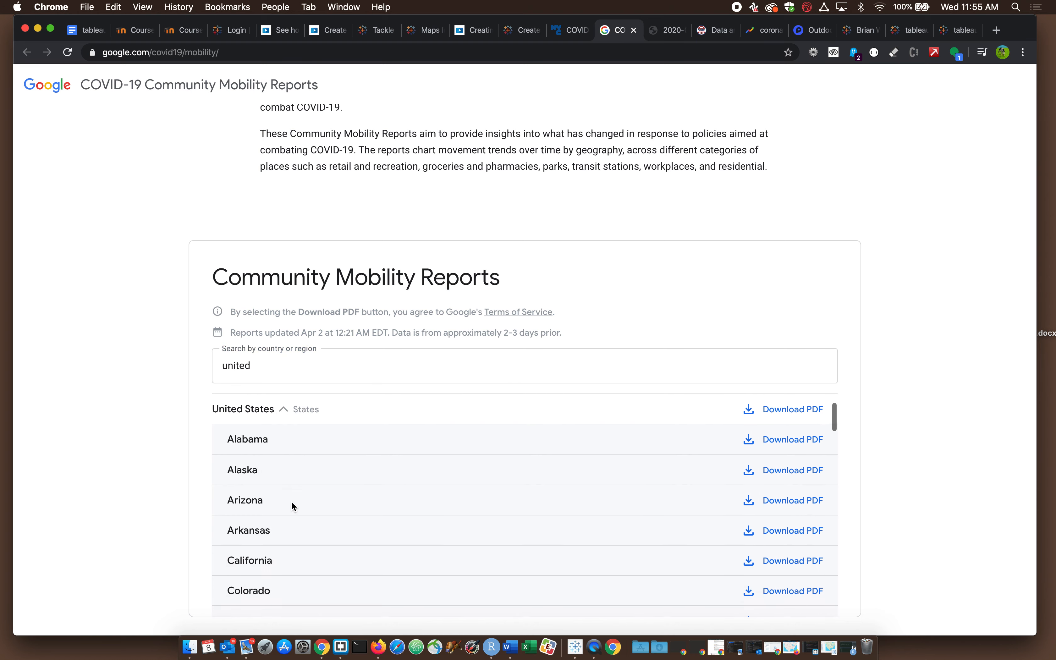
{"action": "scroll", "coordinate": [292, 503], "scroll_direction": "down", "scroll_amount": 15}
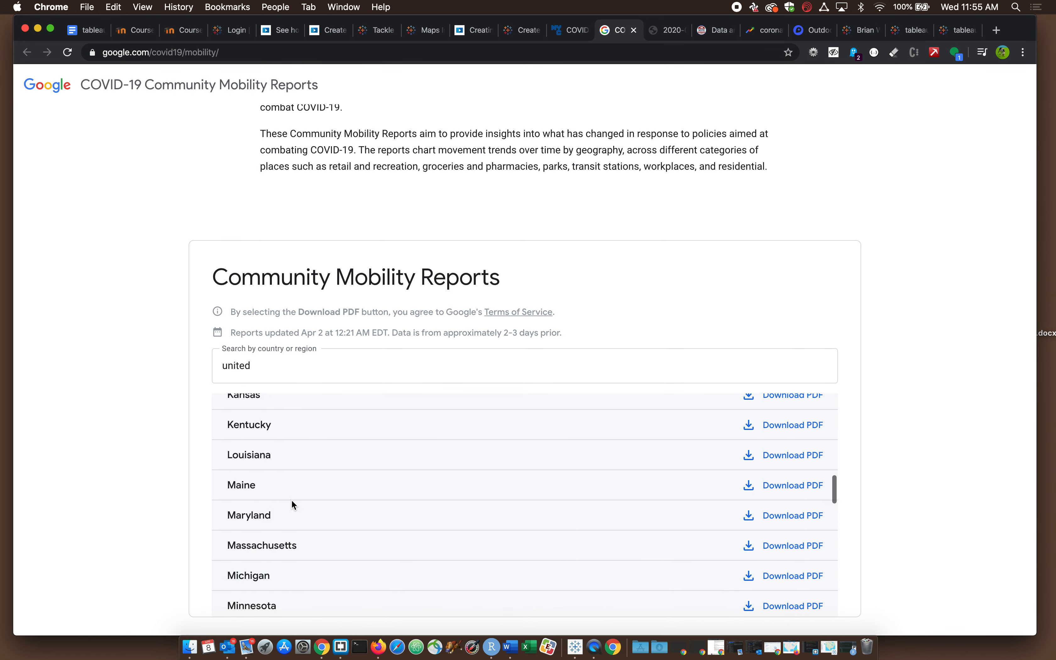
{"action": "scroll", "coordinate": [292, 502], "scroll_direction": "down", "scroll_amount": 8}
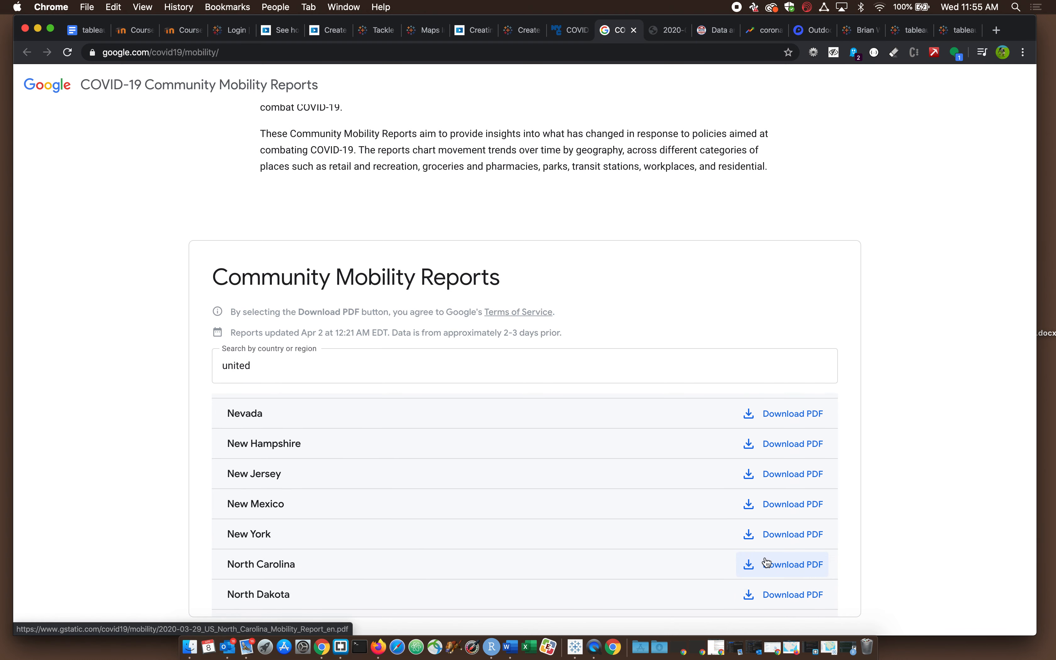
- Bring up the North Carolina mobility report PDF and examine the statewide changes, from retail and grocery through parks, transit, workplaces and residential
{"action": "left_click", "coordinate": [667, 32]}
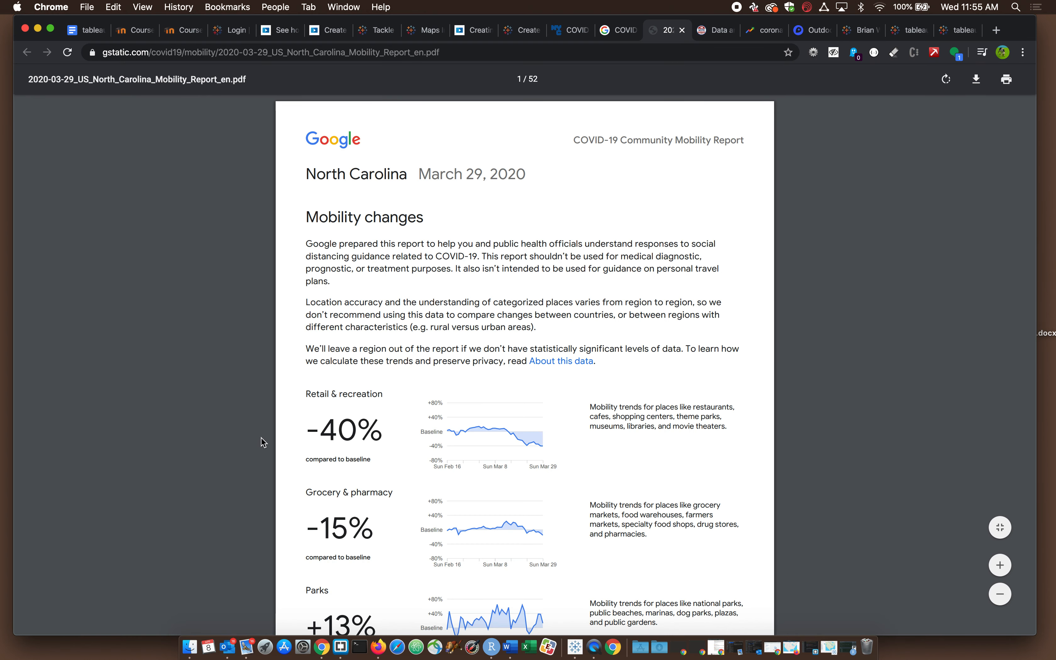
{"action": "scroll", "coordinate": [443, 364], "scroll_direction": "down", "scroll_amount": 5}
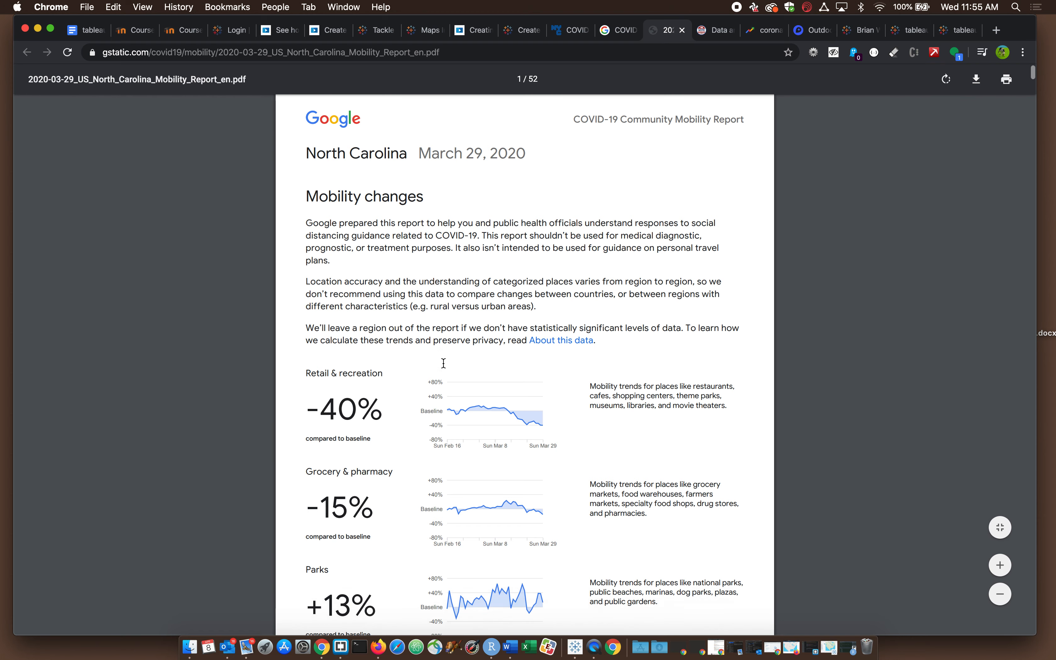
{"action": "scroll", "coordinate": [443, 364], "scroll_direction": "down", "scroll_amount": 1}
{"action": "scroll", "coordinate": [444, 364], "scroll_direction": "up", "scroll_amount": 2}
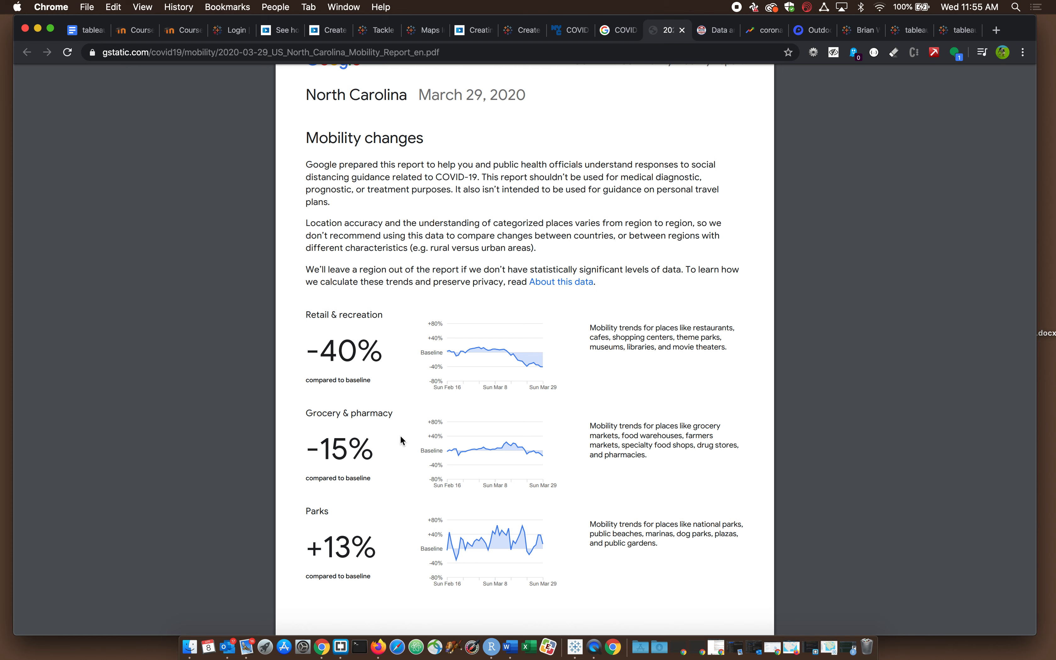
{"action": "left_click_drag", "start_coordinate": [300, 349], "coordinate": [382, 359]}
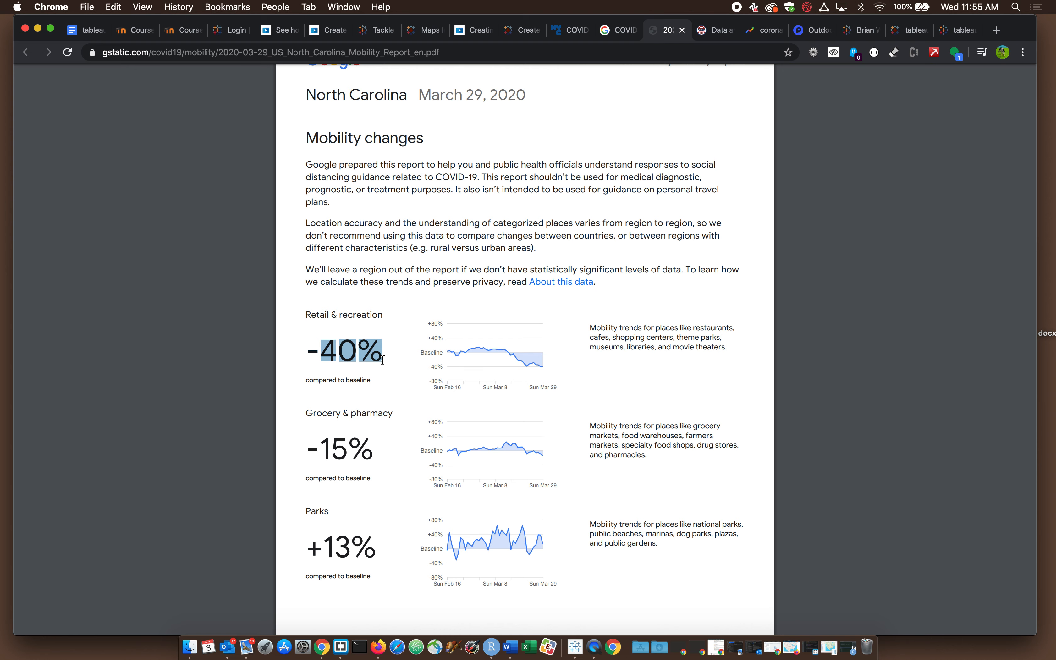
{"action": "left_click", "coordinate": [316, 406]}
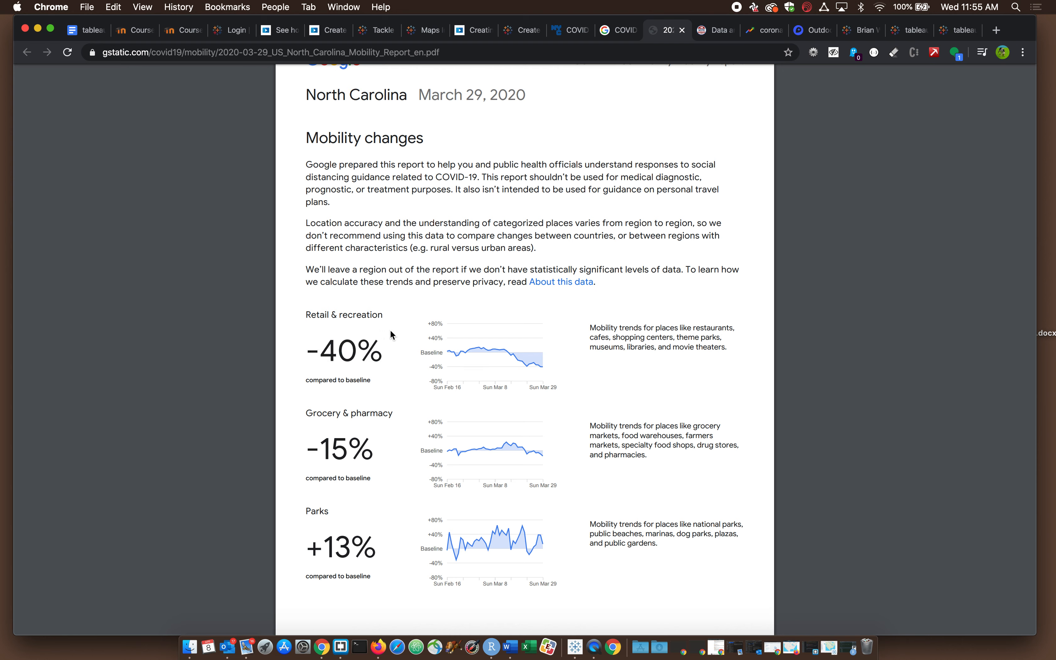
{"action": "left_click_drag", "start_coordinate": [320, 445], "coordinate": [371, 446]}
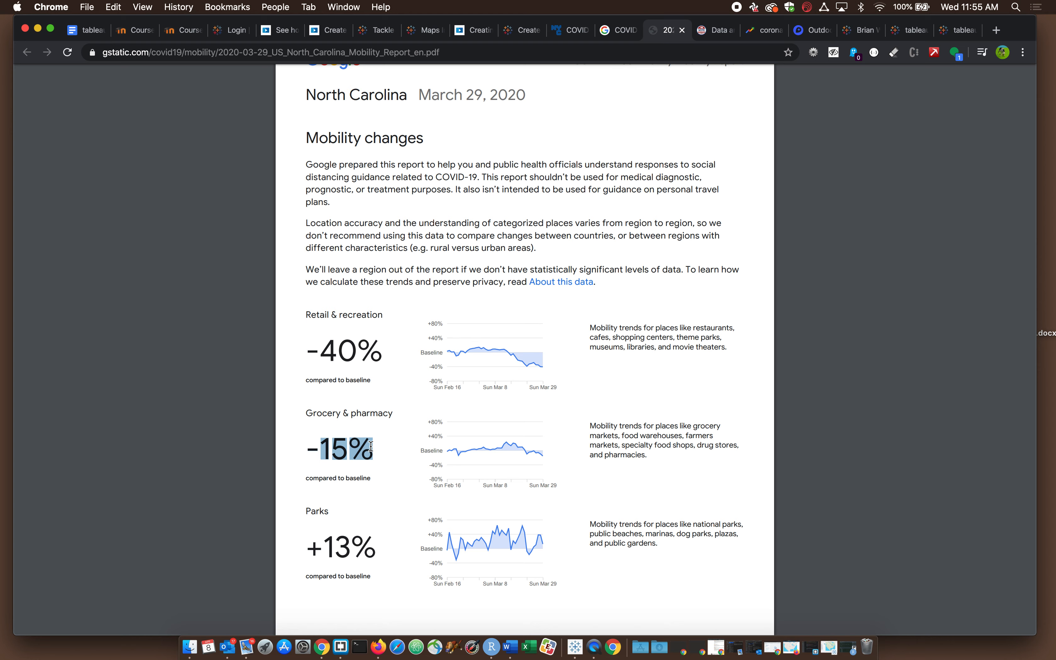
{"action": "scroll", "coordinate": [370, 446], "scroll_direction": "down", "scroll_amount": 2}
{"action": "left_click", "coordinate": [368, 523]}
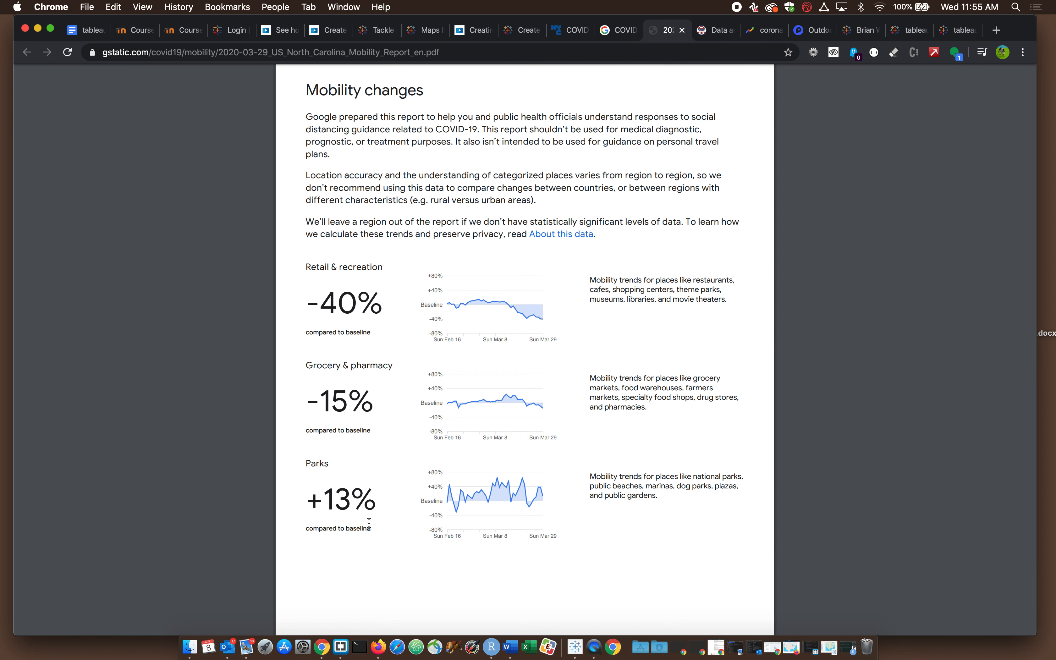
{"action": "scroll", "coordinate": [368, 523], "scroll_direction": "down", "scroll_amount": 10}
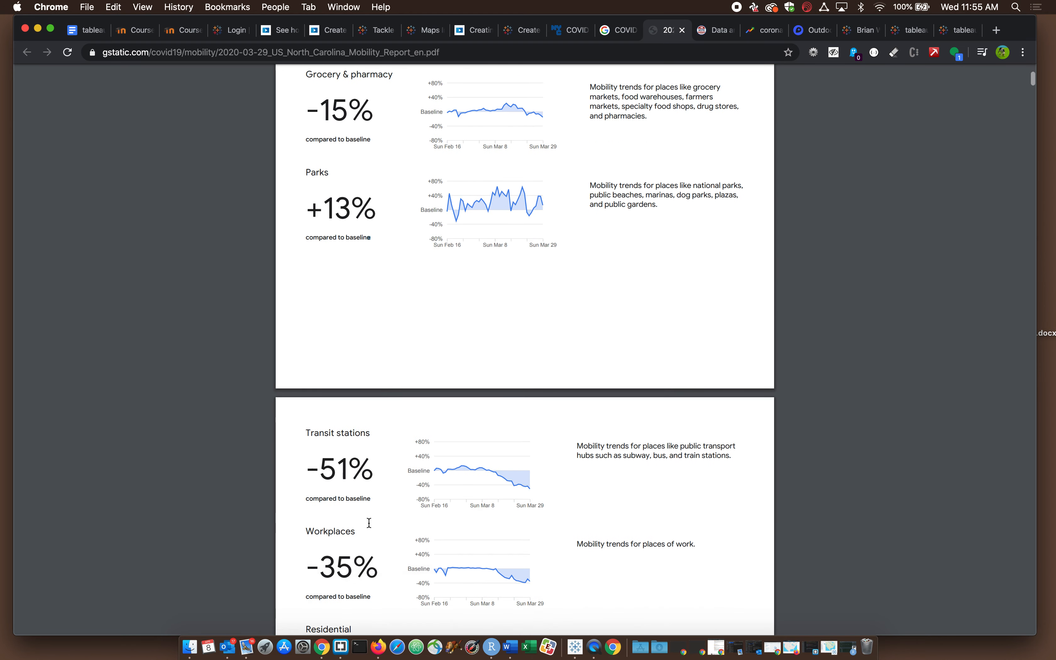
{"action": "scroll", "coordinate": [369, 523], "scroll_direction": "down", "scroll_amount": 9}
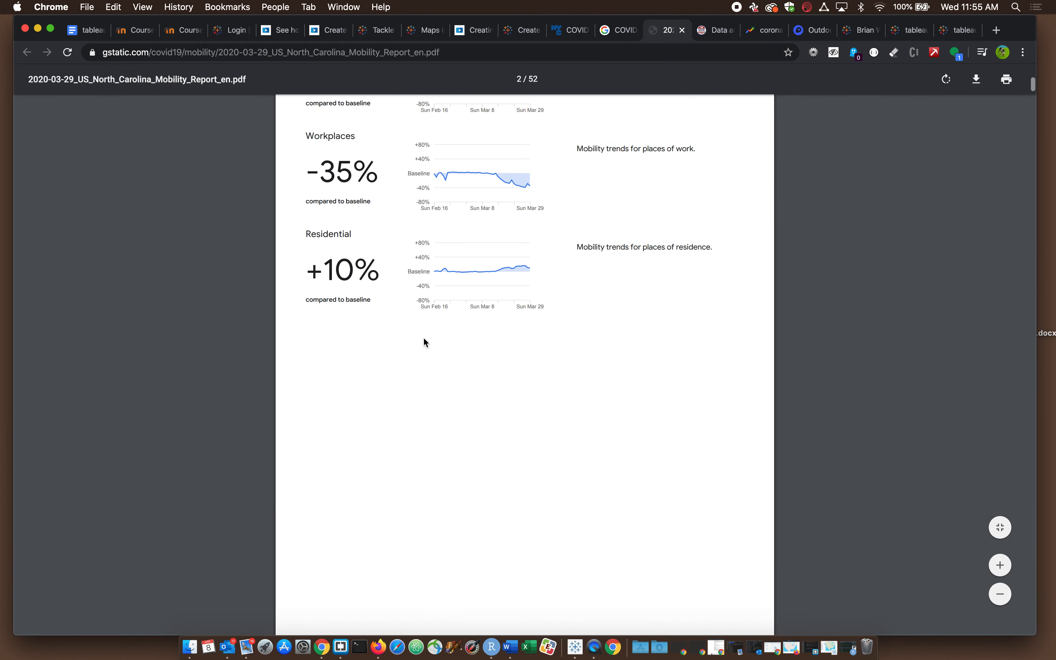
- Go to Alamance County in the report and examine its retail & recreation and residential changes
{"action": "scroll", "coordinate": [423, 340], "scroll_direction": "down", "scroll_amount": 10}
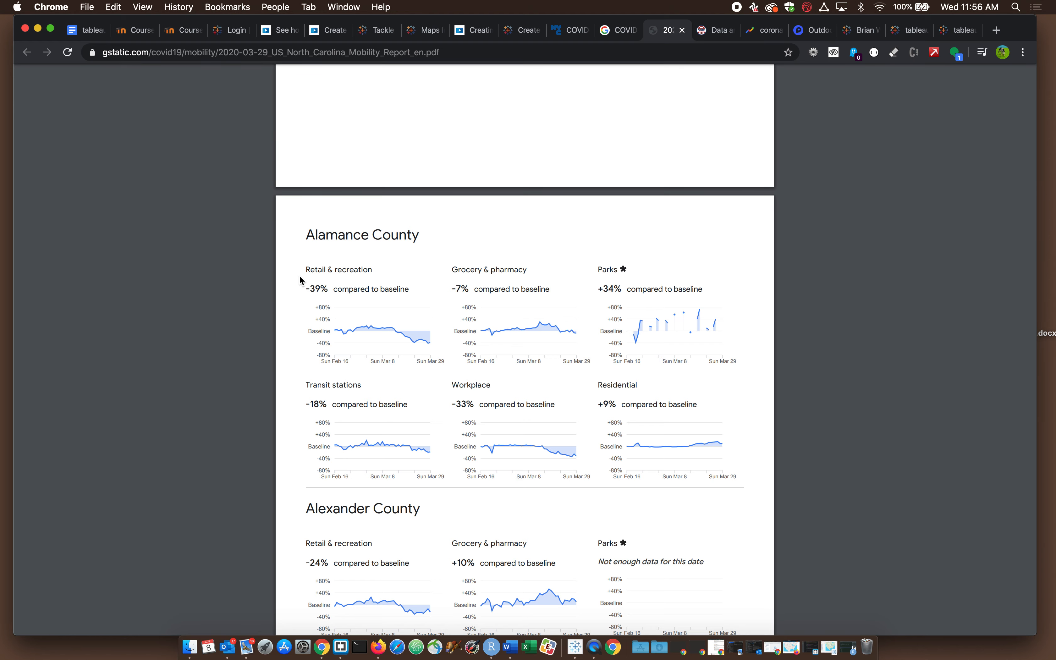
{"action": "left_click_drag", "start_coordinate": [309, 292], "coordinate": [341, 290]}
{"action": "left_click_drag", "start_coordinate": [605, 405], "coordinate": [658, 404]}
- Find Orange County in the report and examine its retail & recreation and residential changes
{"action": "scroll", "coordinate": [486, 447], "scroll_direction": "down", "scroll_amount": 20}
{"action": "scroll", "coordinate": [486, 447], "scroll_direction": "down", "scroll_amount": 20}
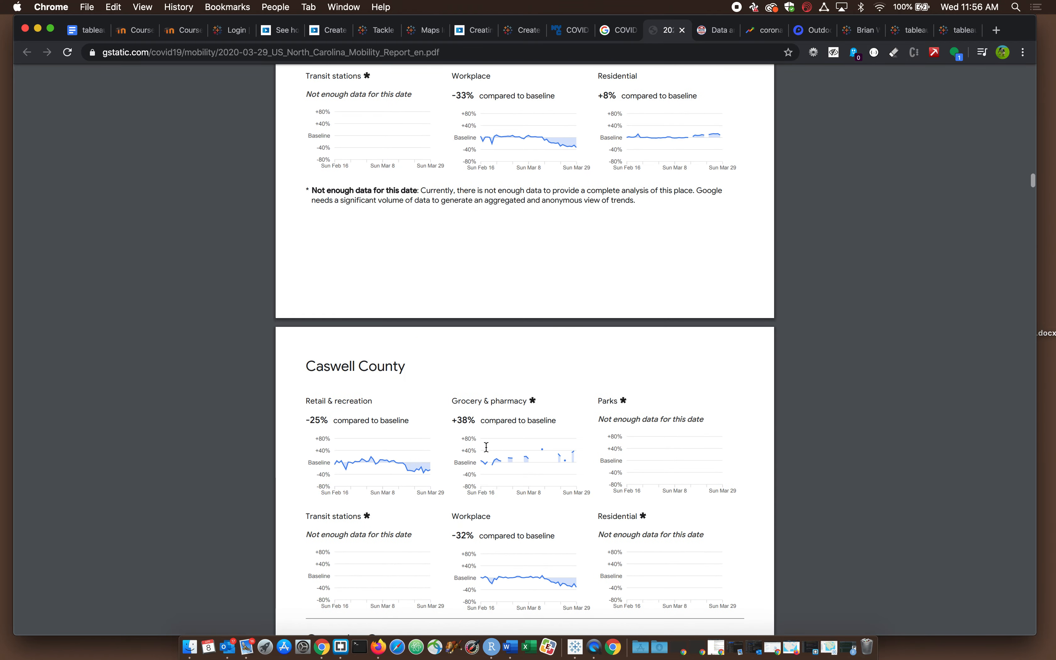
{"action": "scroll", "coordinate": [486, 446], "scroll_direction": "down", "scroll_amount": 20}
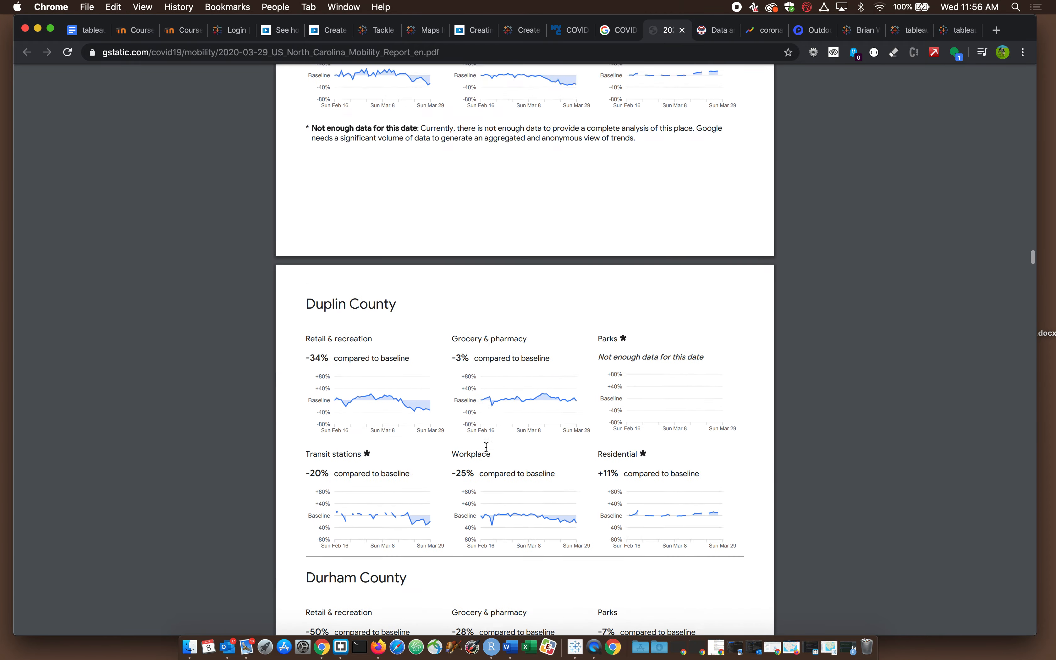
{"action": "scroll", "coordinate": [486, 447], "scroll_direction": "down", "scroll_amount": 20}
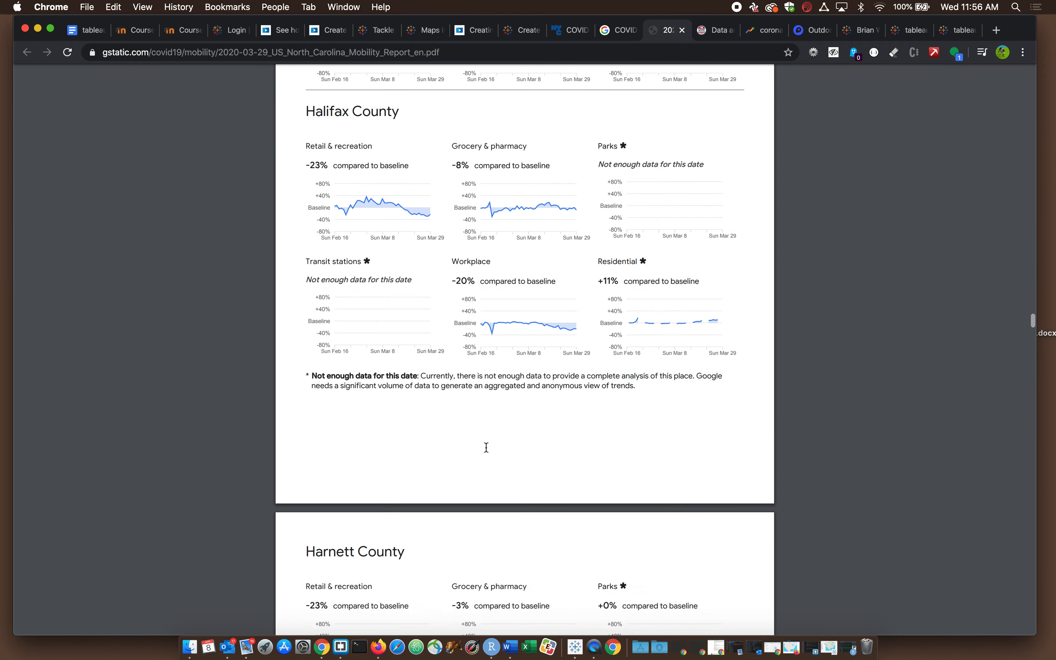
{"action": "scroll", "coordinate": [486, 447], "scroll_direction": "down", "scroll_amount": 20}
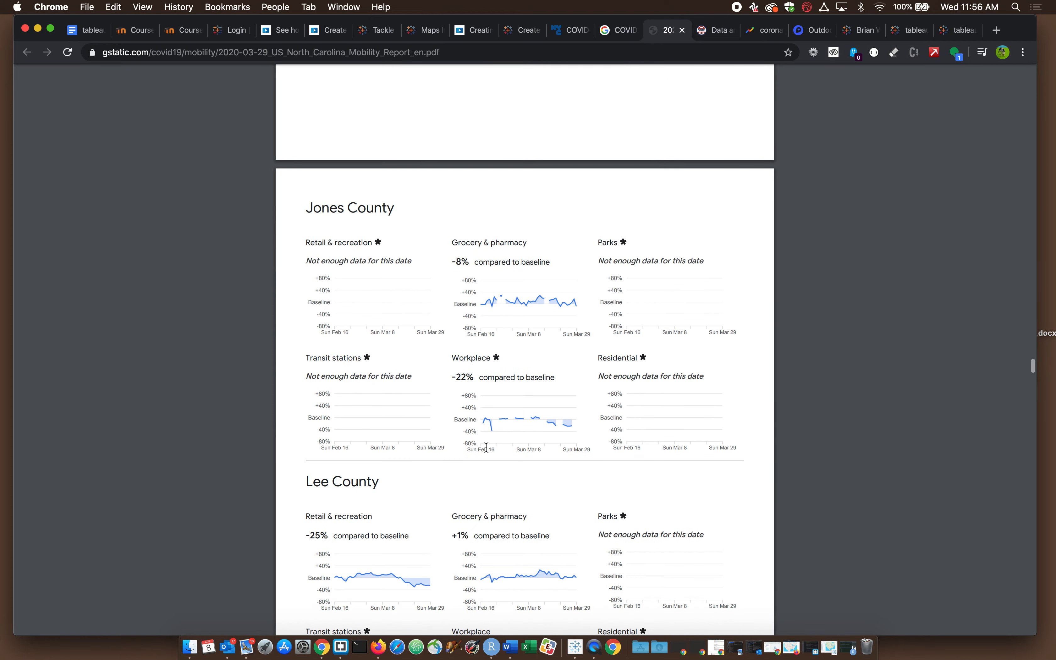
{"action": "scroll", "coordinate": [486, 446], "scroll_direction": "down", "scroll_amount": 20}
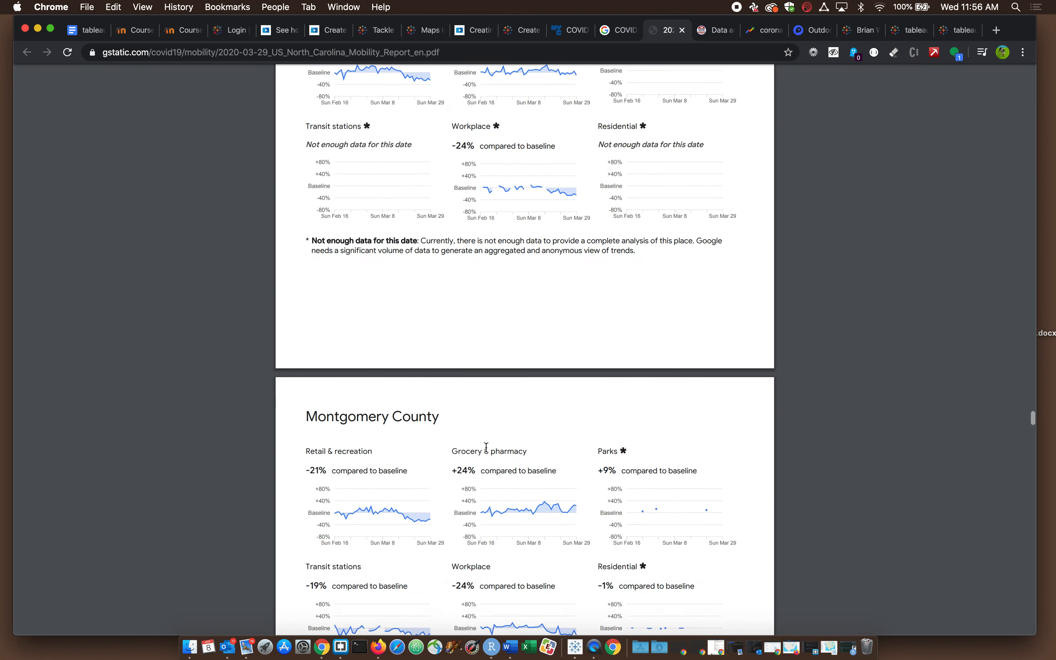
{"action": "scroll", "coordinate": [486, 447], "scroll_direction": "down", "scroll_amount": 20}
{"action": "scroll", "coordinate": [487, 447], "scroll_direction": "up", "scroll_amount": 10}
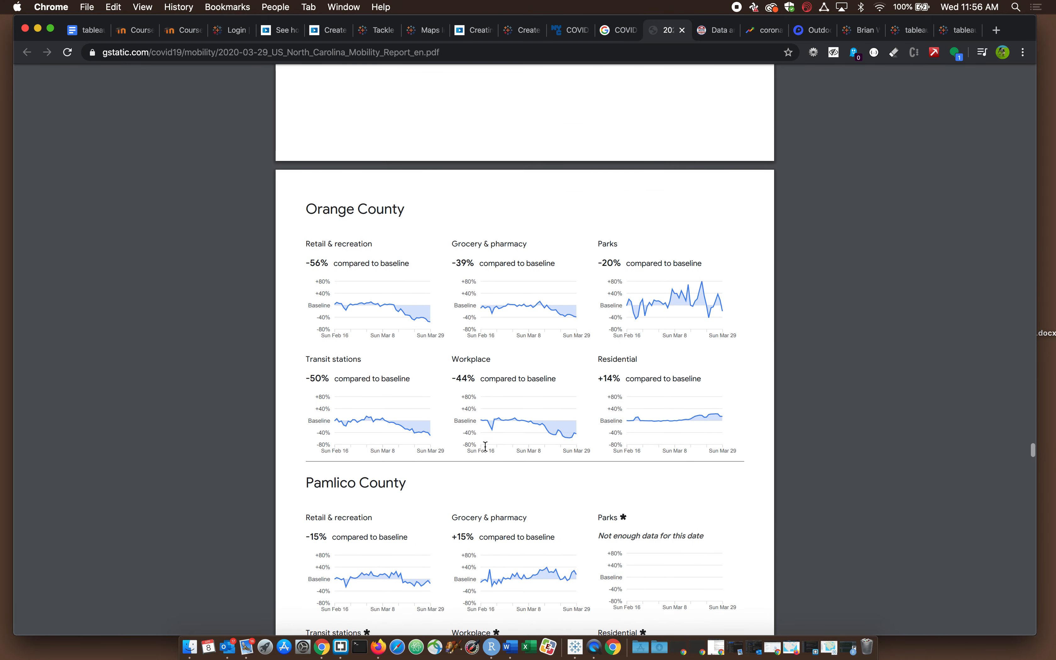
{"action": "left_click", "coordinate": [319, 264]}
{"action": "left_click_drag", "start_coordinate": [319, 264], "coordinate": [326, 265]}
{"action": "left_click_drag", "start_coordinate": [593, 381], "coordinate": [660, 381]}
{"action": "left_click_drag", "start_coordinate": [643, 383], "coordinate": [648, 385]}
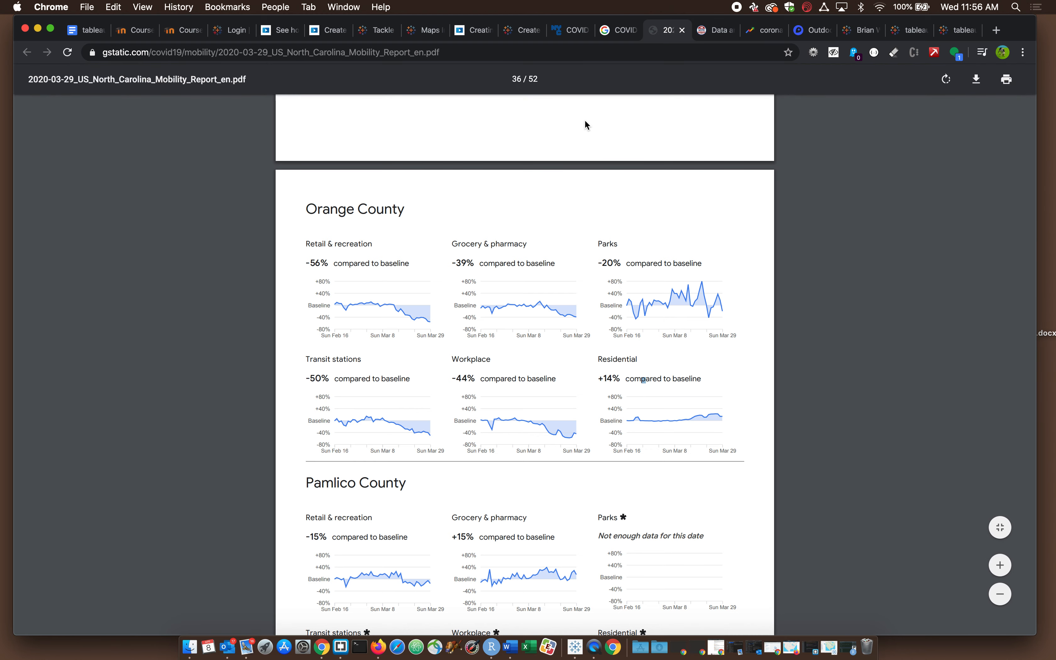
- Bring up the Google Trends results for coronavirus in North Carolina and examine interest over the past 90 days and by metro
{"action": "left_click", "coordinate": [765, 29]}
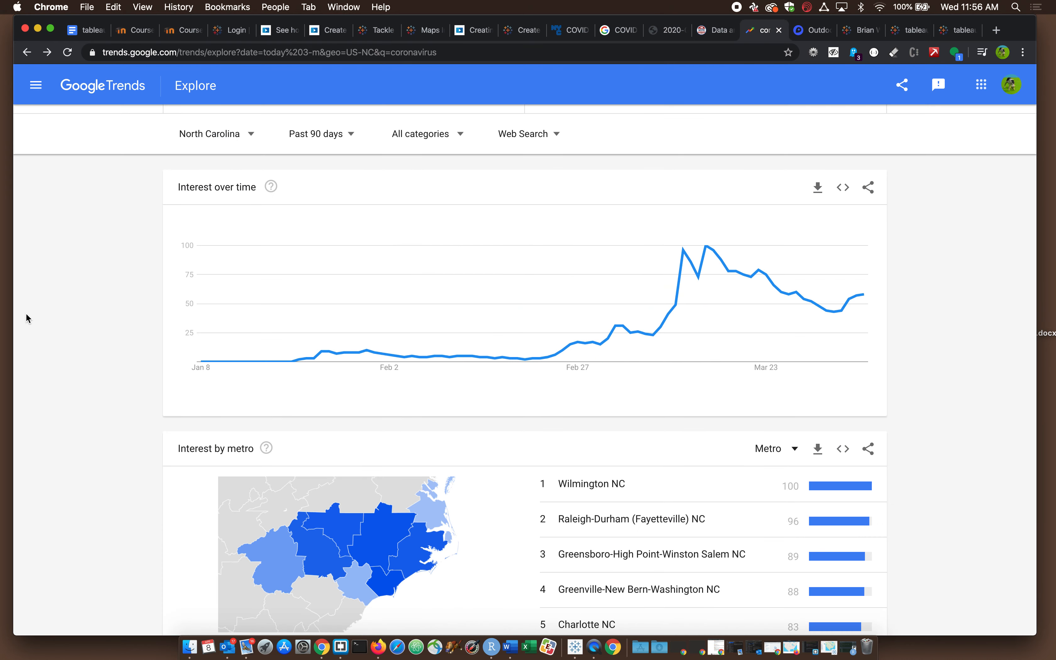
{"action": "scroll", "coordinate": [67, 291], "scroll_direction": "up", "scroll_amount": 2}
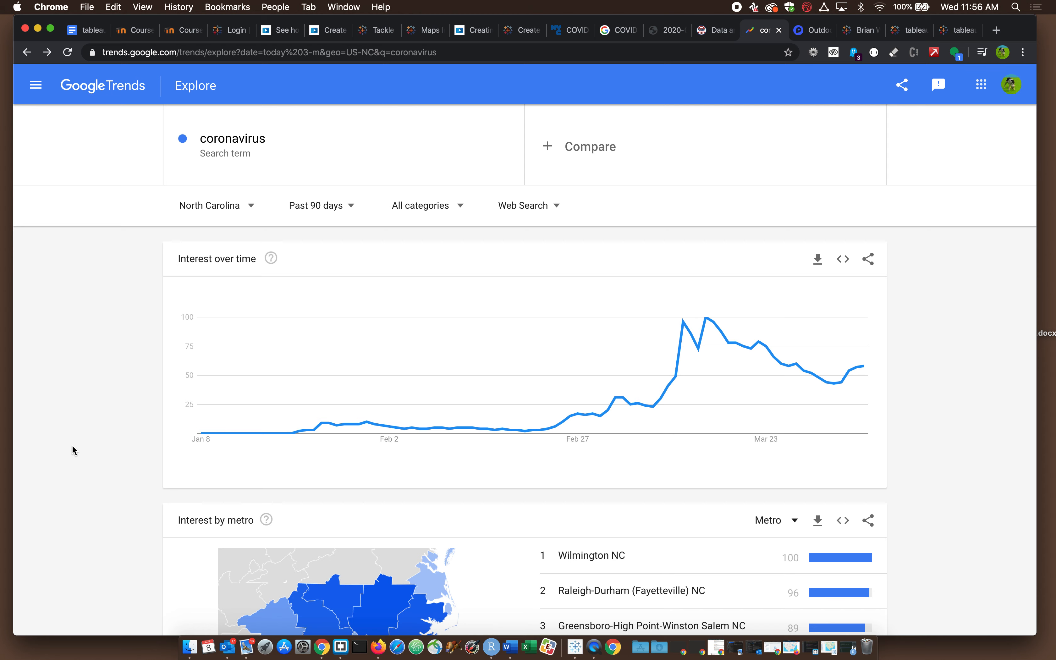
{"action": "scroll", "coordinate": [98, 343], "scroll_direction": "down", "scroll_amount": 1}
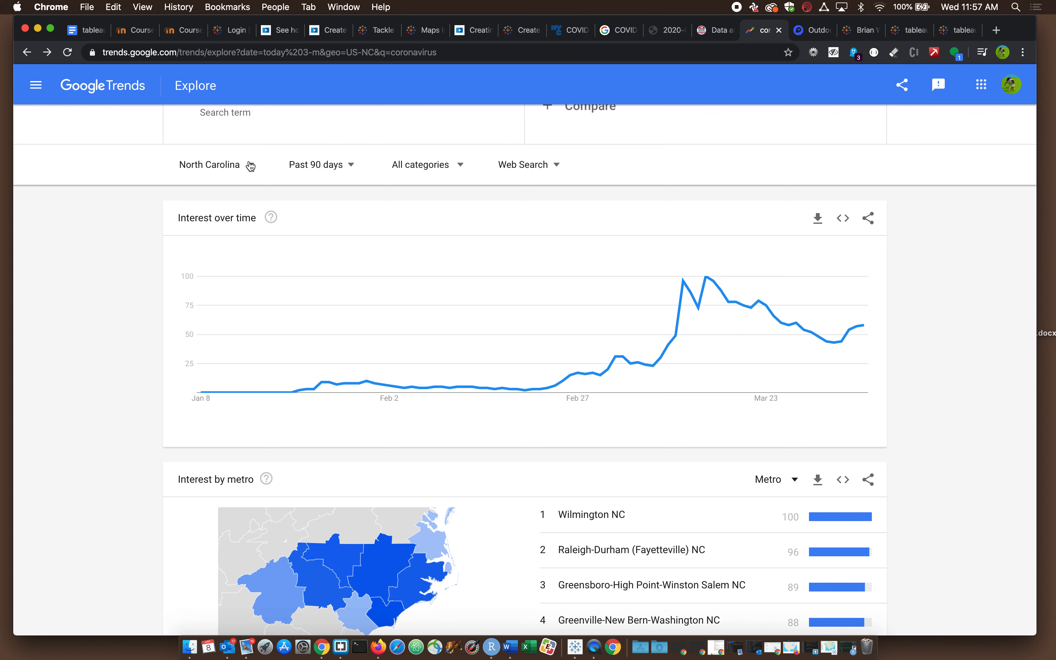
{"action": "scroll", "coordinate": [107, 398], "scroll_direction": "down", "scroll_amount": 1}
{"action": "scroll", "coordinate": [108, 397], "scroll_direction": "down", "scroll_amount": 3}
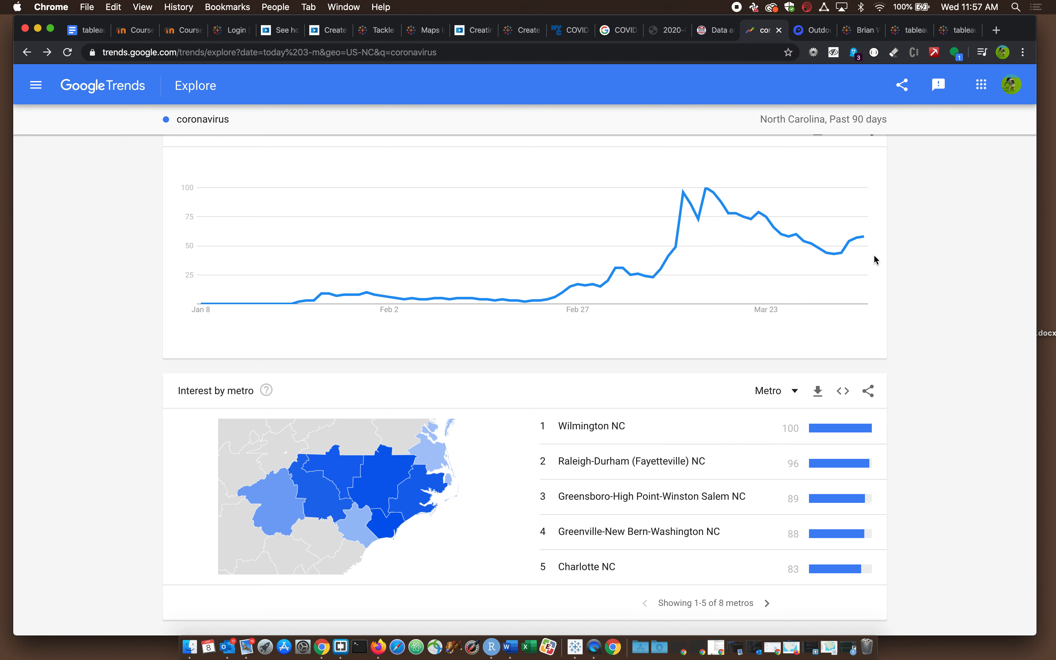
- Set the coronavirus trend's time range to Past 30 days and examine interest over time and by metro
{"action": "scroll", "coordinate": [97, 255], "scroll_direction": "up", "scroll_amount": 5}
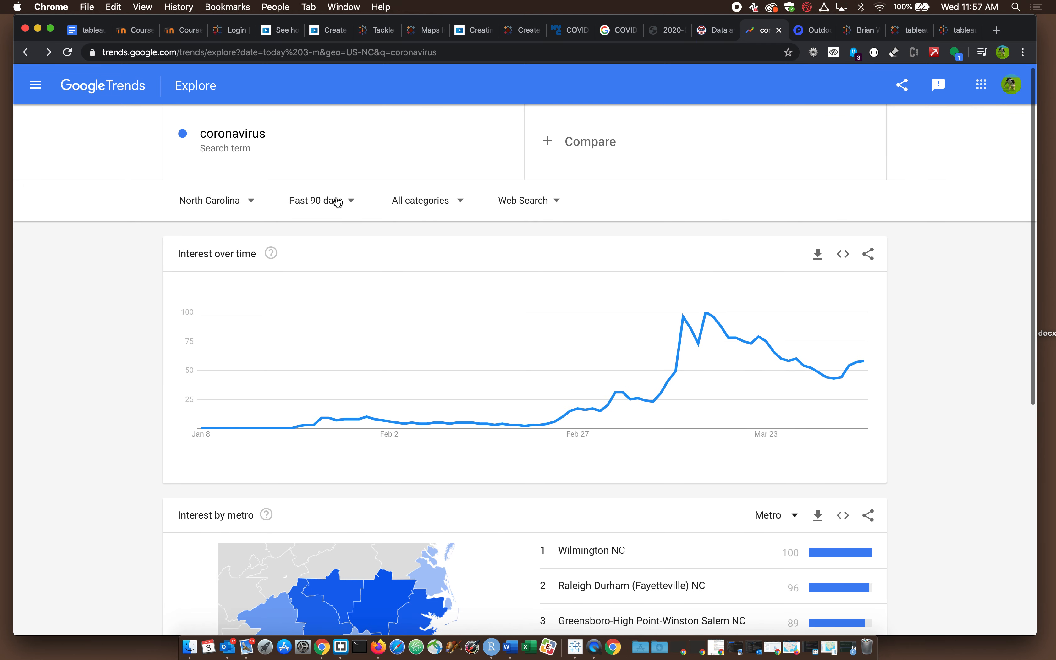
{"action": "left_click", "coordinate": [351, 201]}
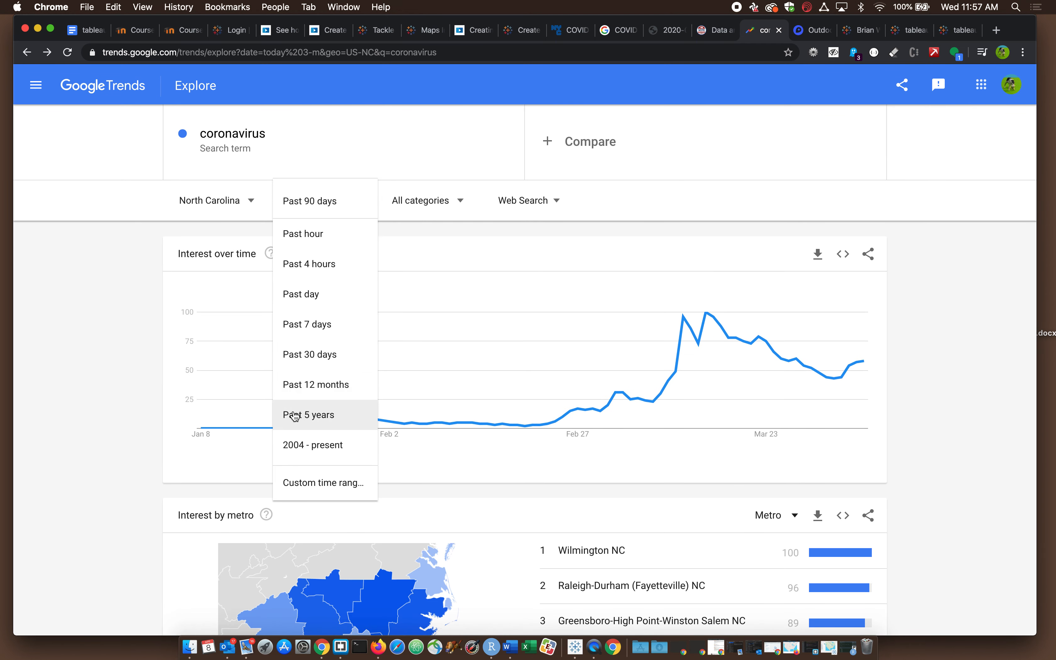
{"action": "left_click", "coordinate": [295, 354]}
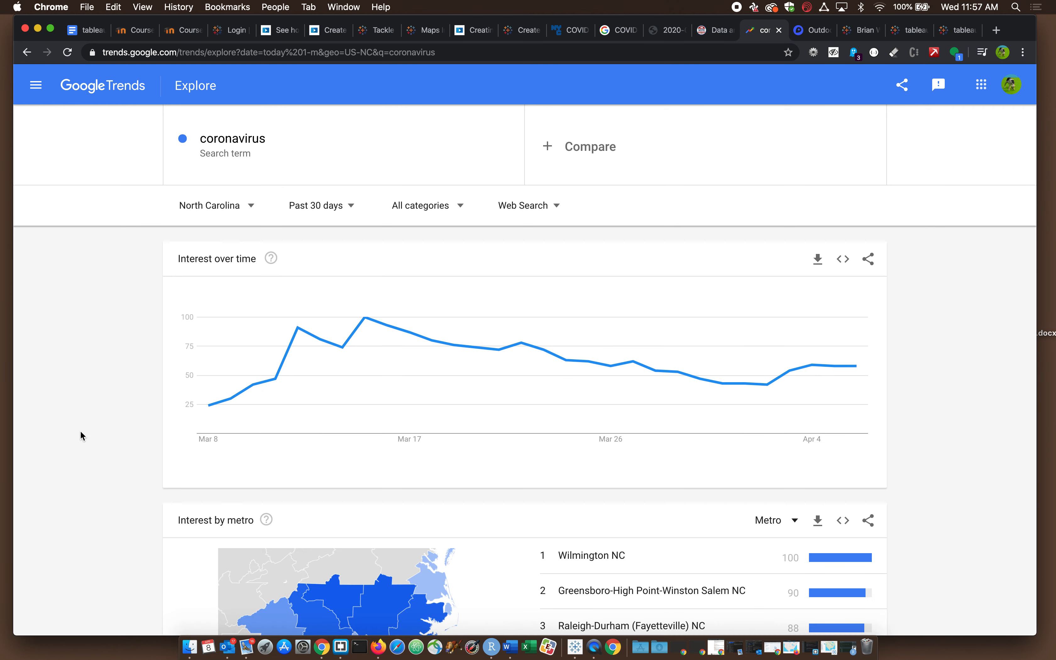
{"action": "scroll", "coordinate": [80, 431], "scroll_direction": "down", "scroll_amount": 1}
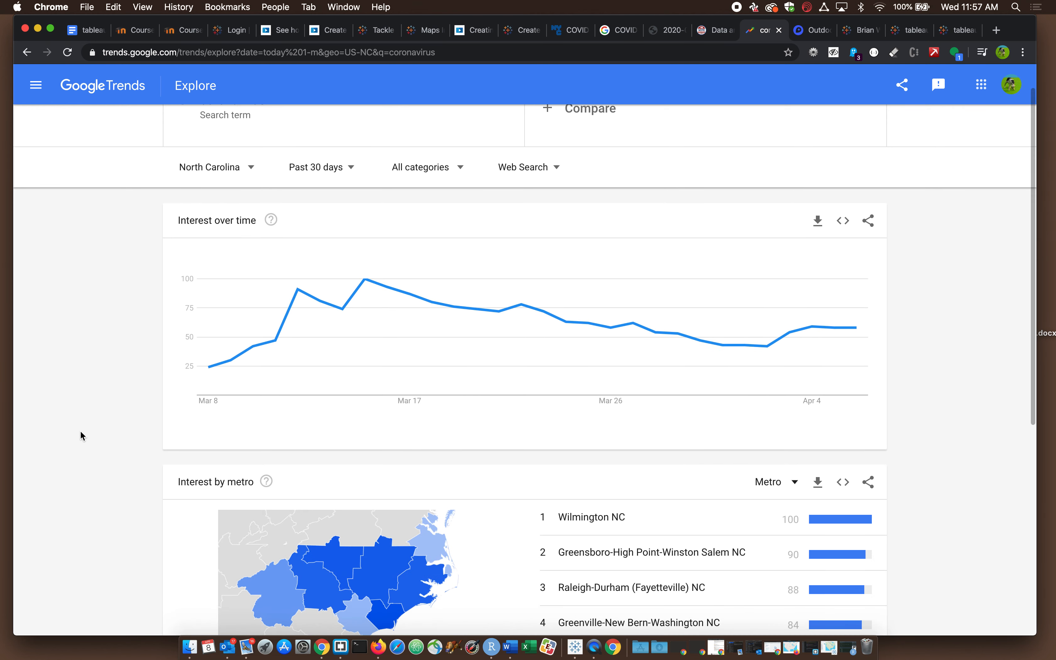
{"action": "scroll", "coordinate": [125, 397], "scroll_direction": "down", "scroll_amount": 4}
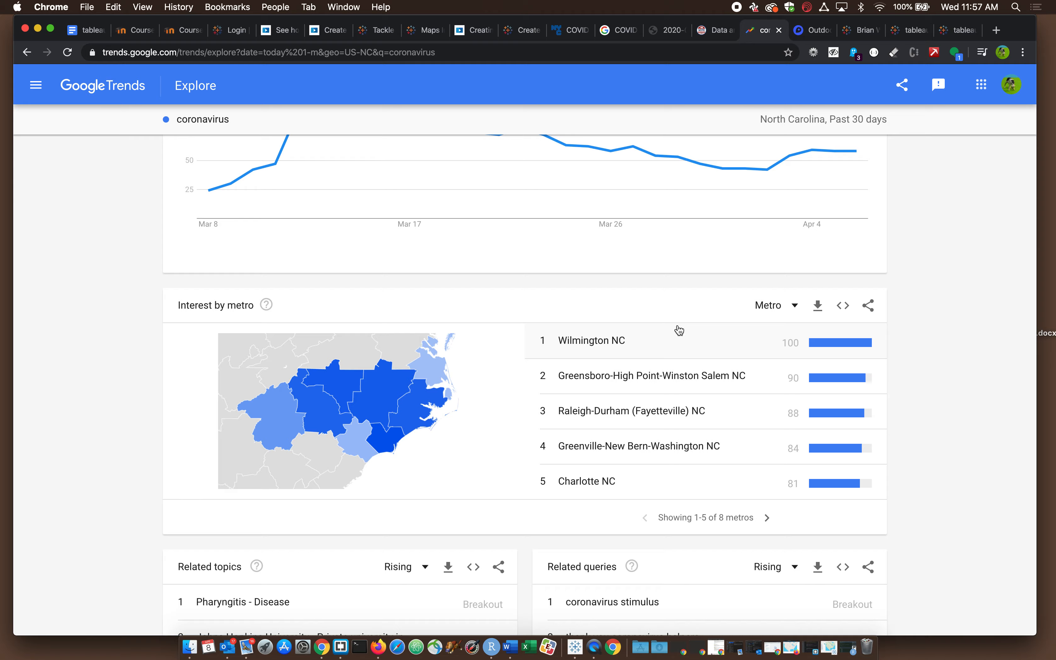
{"action": "scroll", "coordinate": [679, 330], "scroll_direction": "up", "scroll_amount": 5}
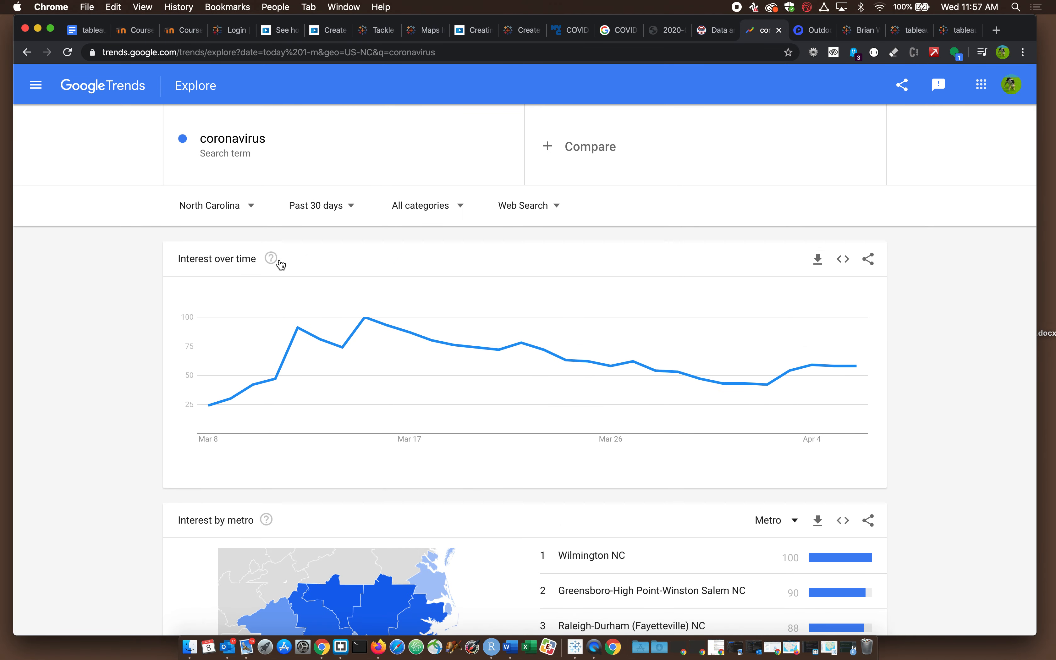
{"action": "scroll", "coordinate": [940, 509], "scroll_direction": "down", "scroll_amount": 4}
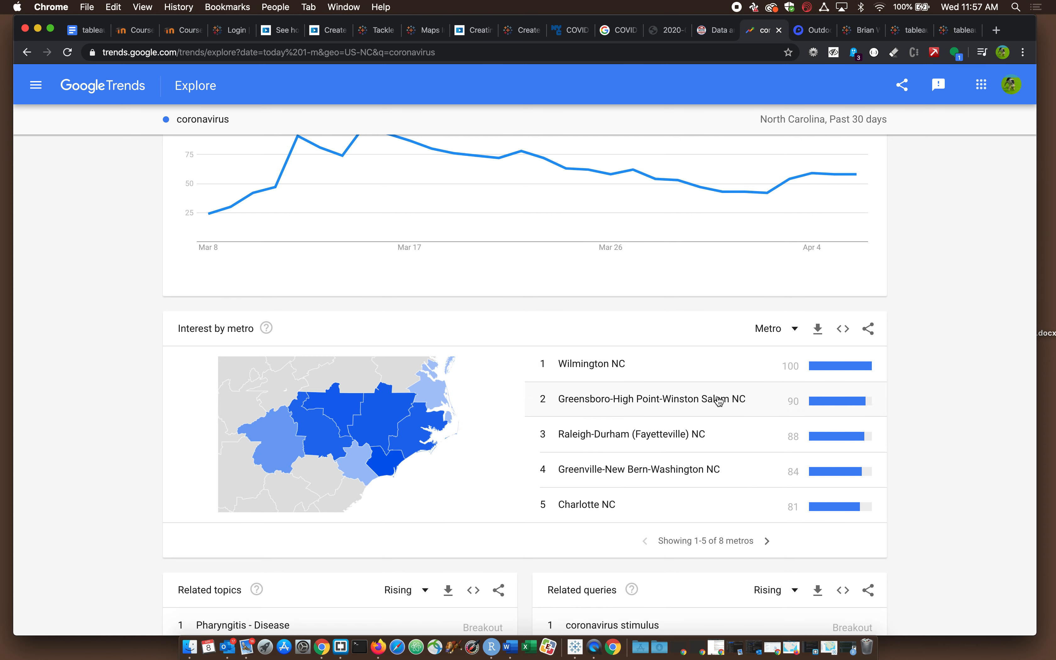
- Narrow the coronavirus trend to the Greensboro-High Point-Winston Salem metro from the map and examine interest by city
{"action": "mouse_move", "coordinate": [302, 433]}
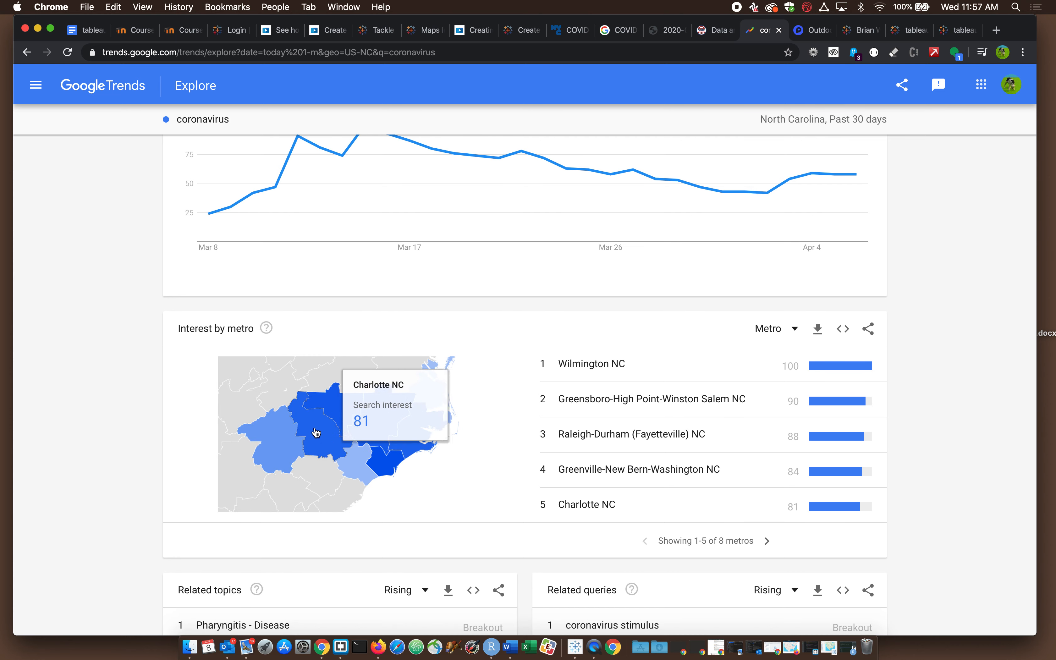
{"action": "mouse_move", "coordinate": [344, 409]}
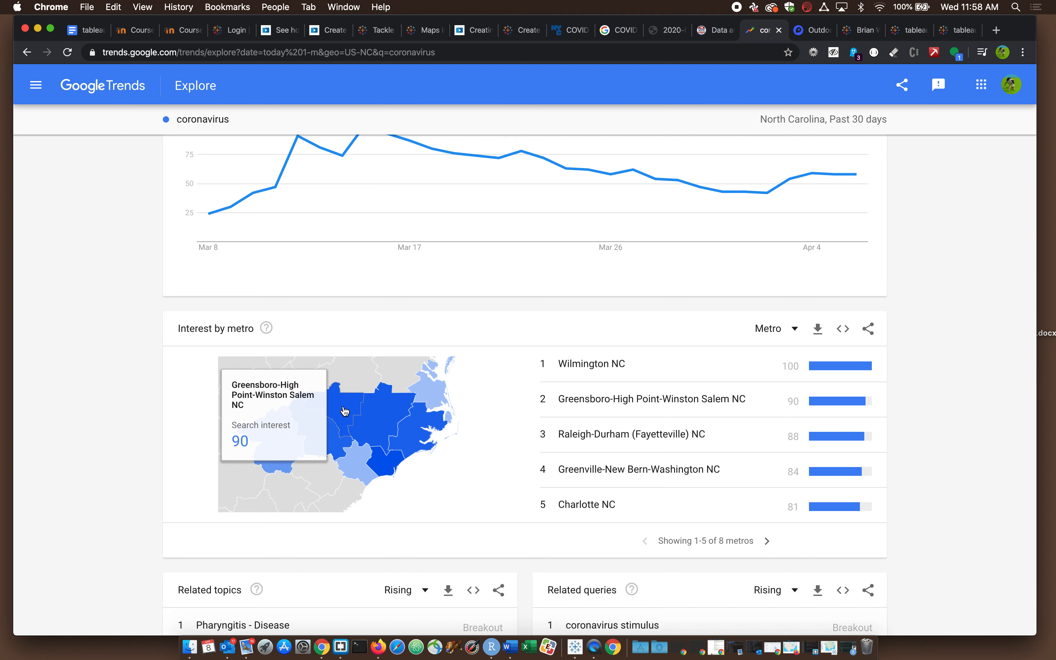
{"action": "left_click", "coordinate": [344, 410]}
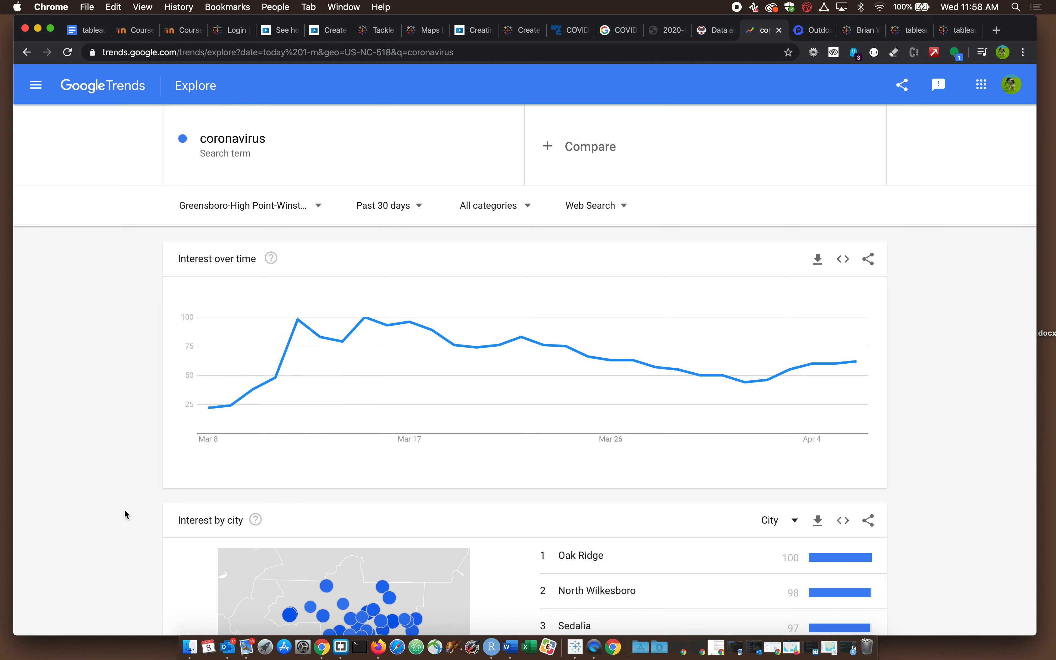
{"action": "scroll", "coordinate": [124, 510], "scroll_direction": "down", "scroll_amount": 4}
{"action": "scroll", "coordinate": [125, 510], "scroll_direction": "down", "scroll_amount": 1}
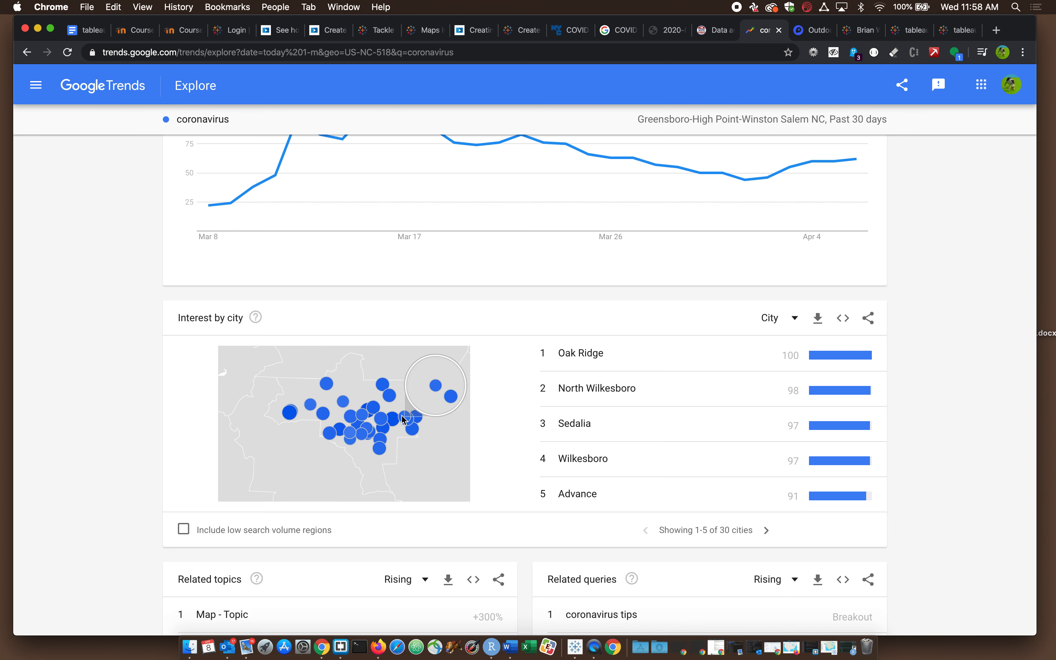
{"action": "mouse_move", "coordinate": [440, 385]}
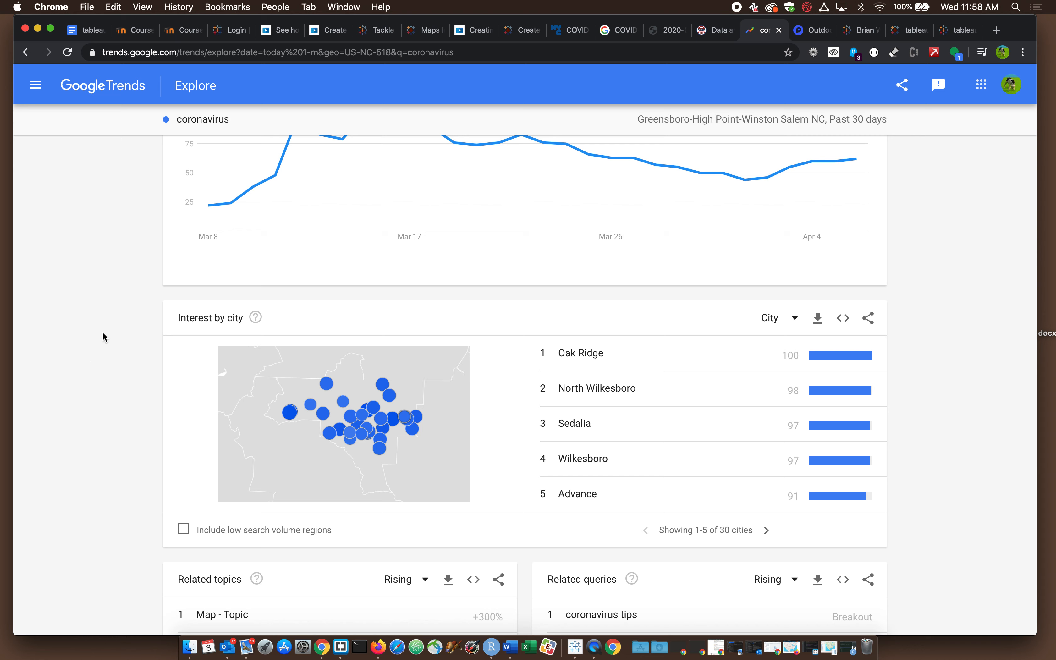
- Return to the North Carolina mobility report PDF and view the Orange County charts
{"action": "left_click", "coordinate": [715, 31]}
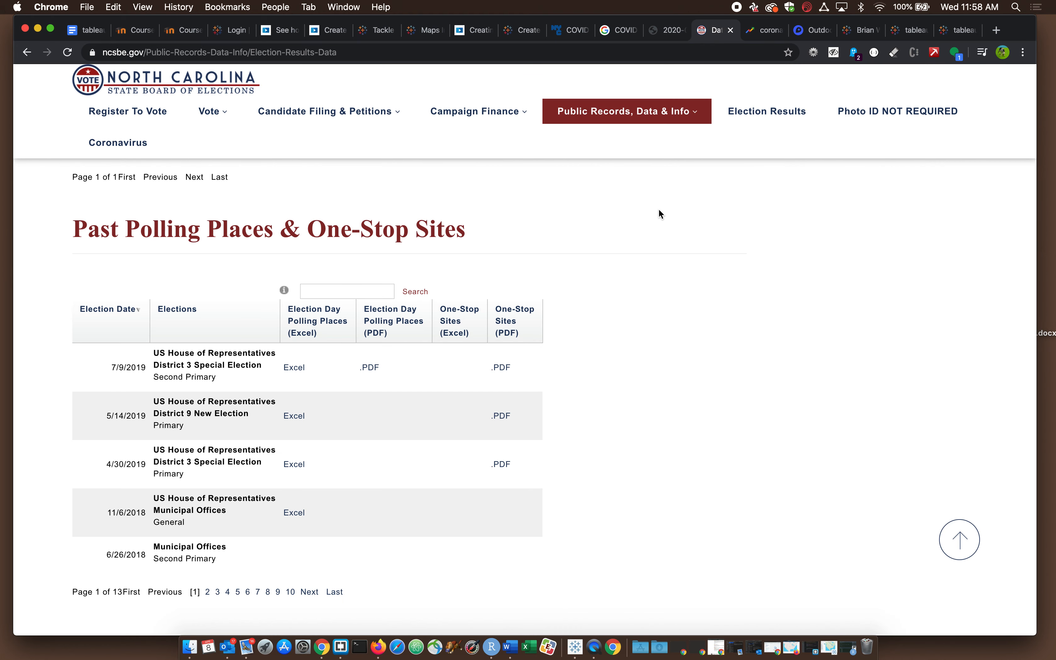
{"action": "left_click", "coordinate": [672, 32]}
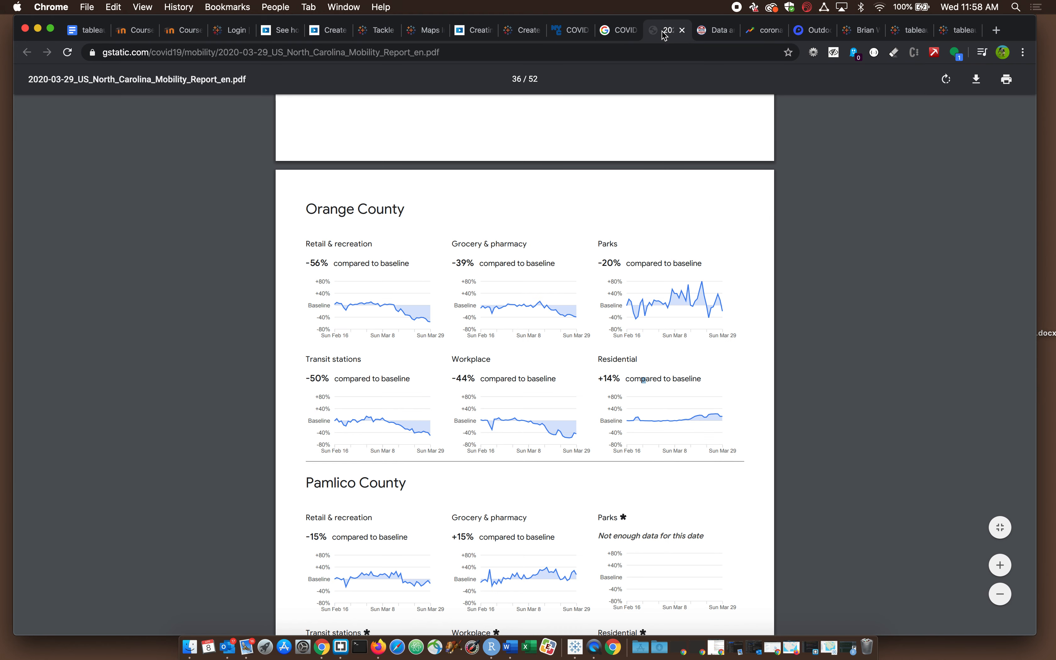
{"action": "scroll", "coordinate": [183, 350], "scroll_direction": "up", "scroll_amount": 3}
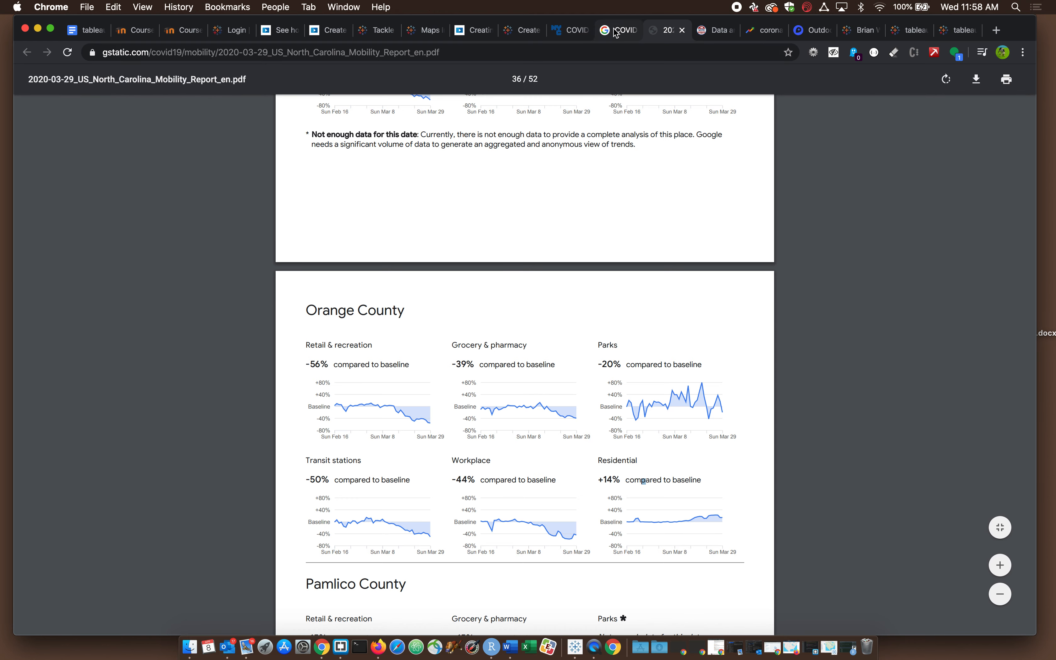
- Minimise the browser window and close the Downloads folder window to clear the desktop
{"action": "left_click", "coordinate": [38, 29]}
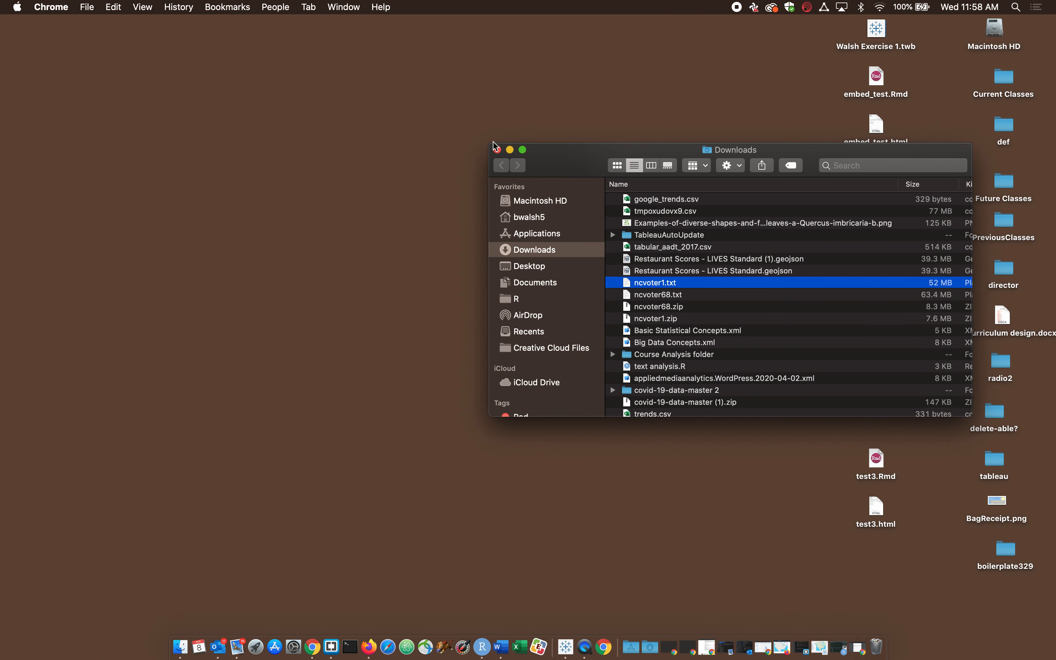
{"action": "left_click", "coordinate": [498, 150]}
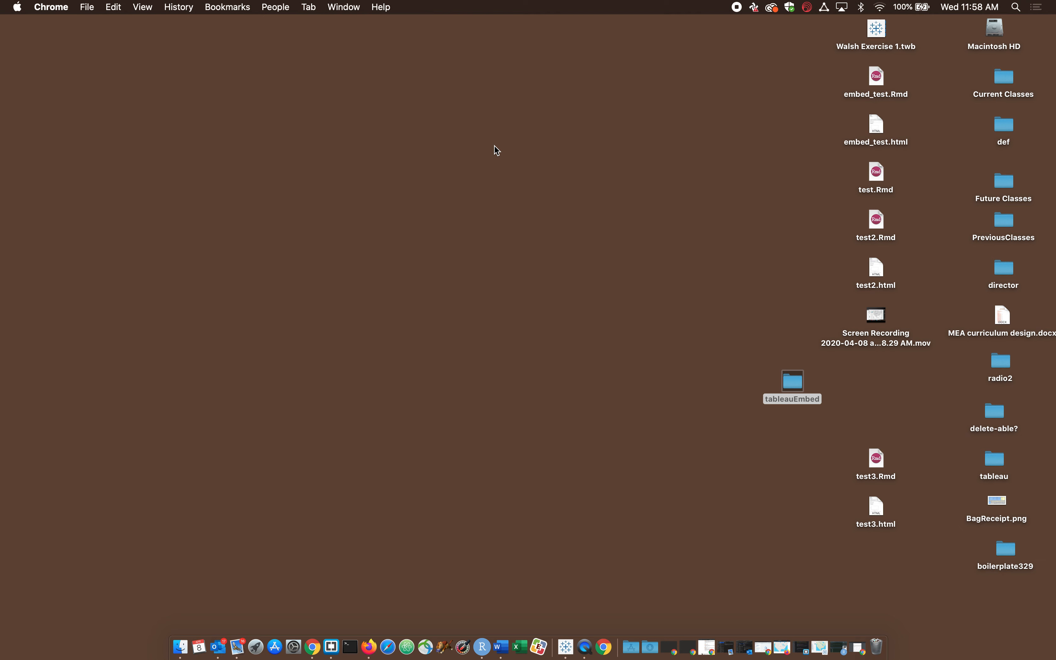
{"action": "left_click", "coordinate": [497, 149]}
{"action": "left_click", "coordinate": [409, 305]}
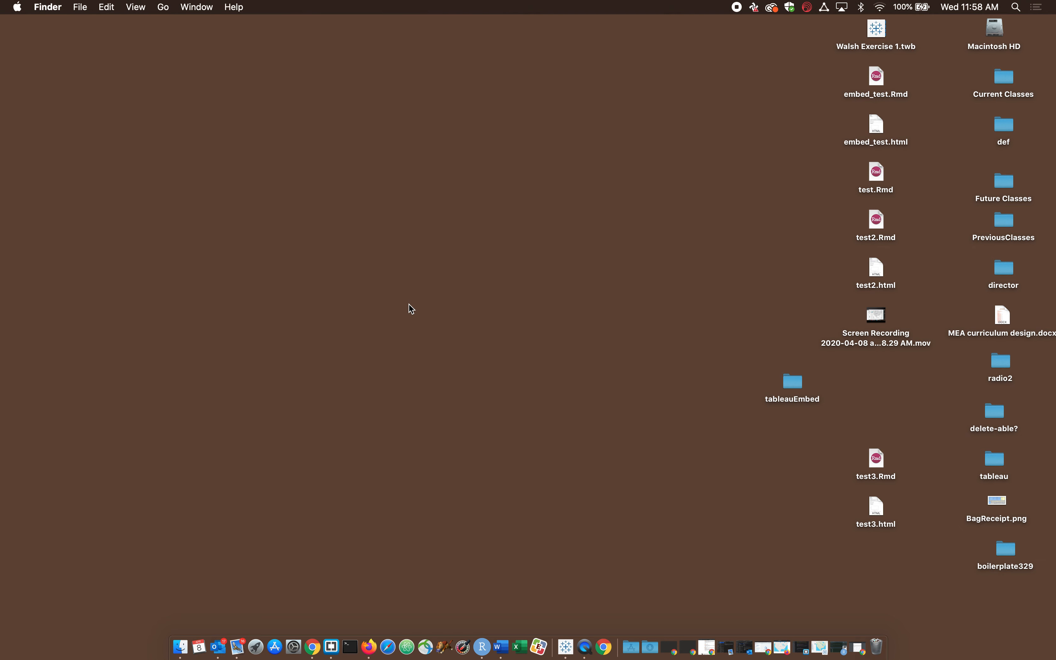
- Bring up RStudio, switch on to Brackets, and look through index.html from the document head to the Tableau embed code
{"action": "left_click", "coordinate": [482, 646]}
{"action": "left_click", "coordinate": [383, 305]}
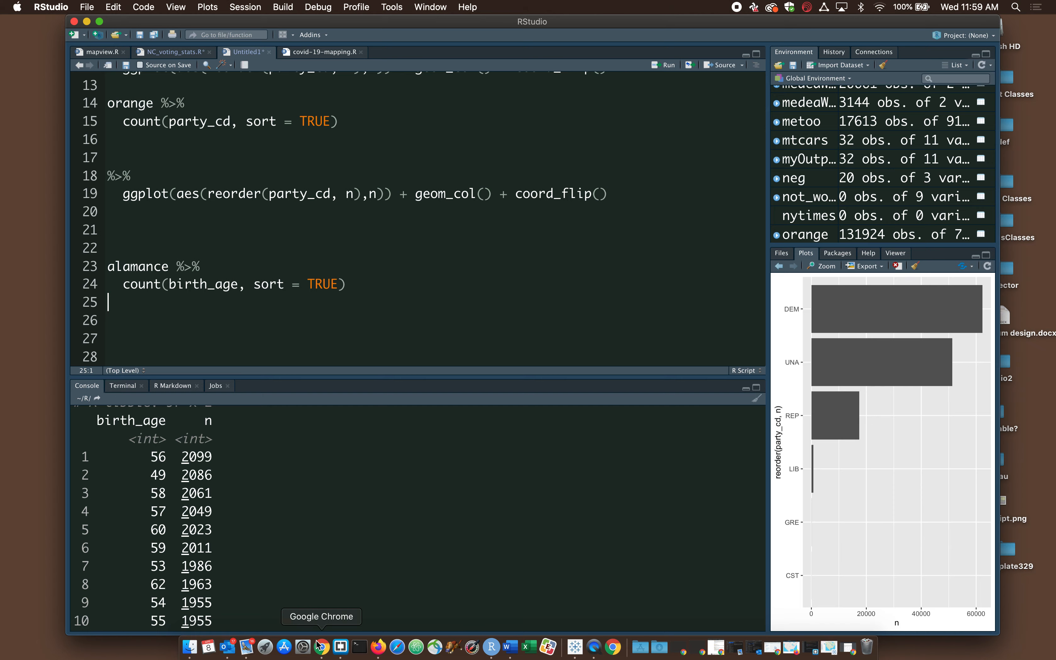
{"action": "left_click", "coordinate": [340, 647]}
{"action": "scroll", "coordinate": [425, 323], "scroll_direction": "up", "scroll_amount": 10}
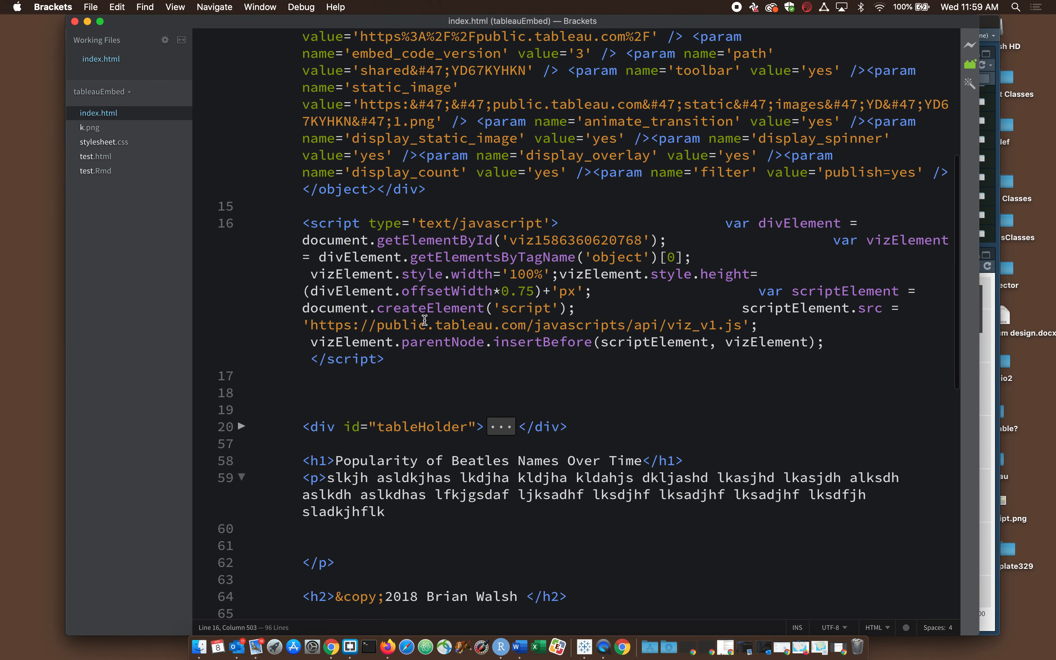
{"action": "left_click", "coordinate": [616, 182]}
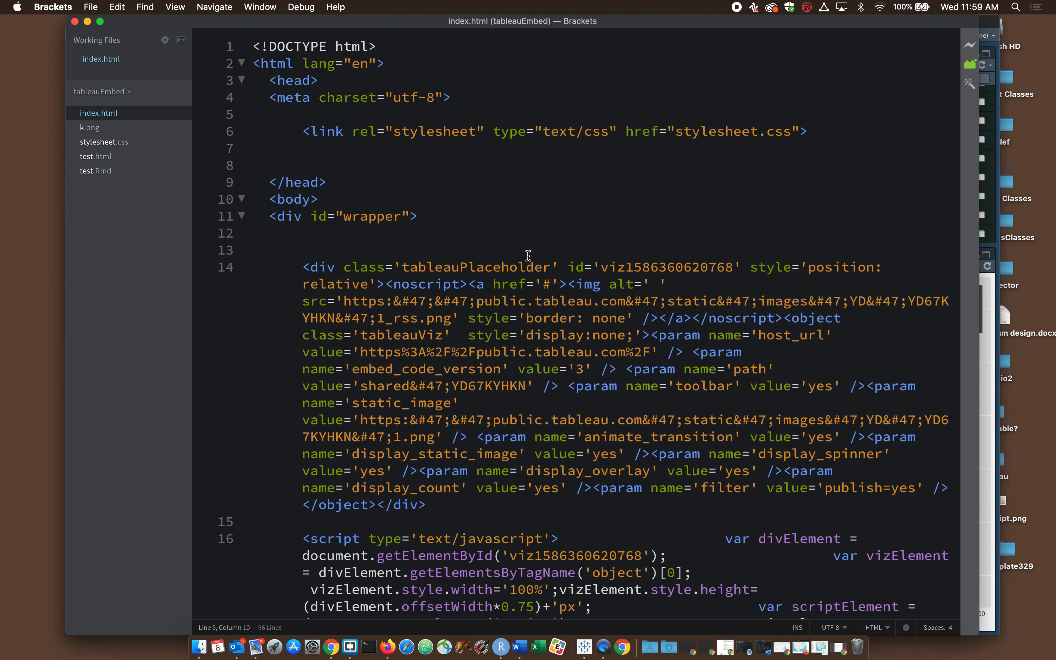
{"action": "scroll", "coordinate": [528, 256], "scroll_direction": "down", "scroll_amount": 2}
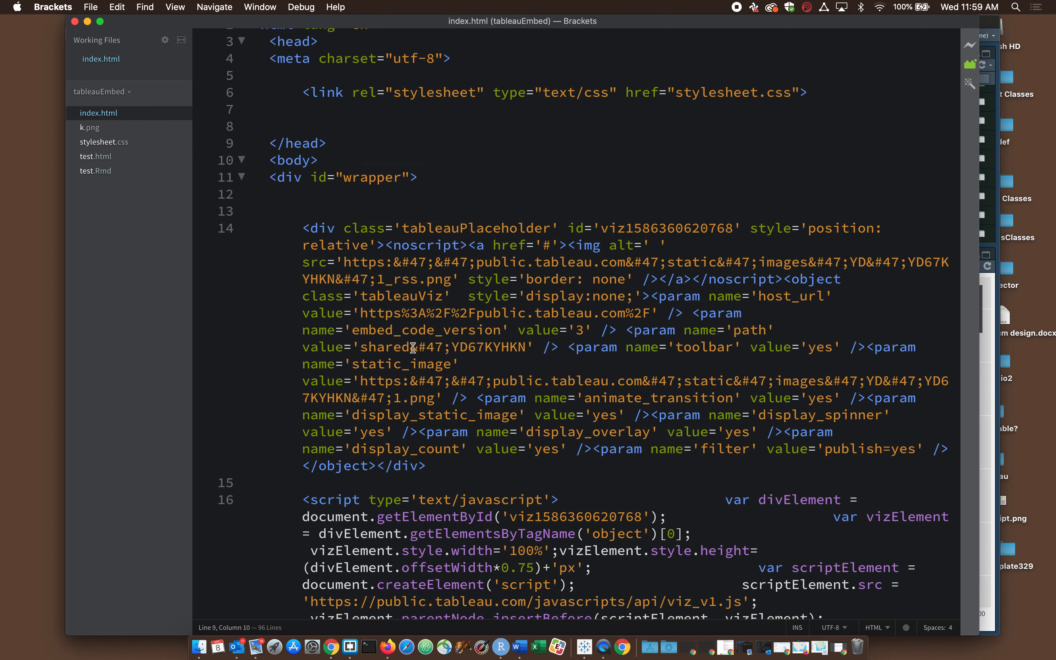
{"action": "scroll", "coordinate": [278, 344], "scroll_direction": "down", "scroll_amount": 10}
{"action": "scroll", "coordinate": [269, 340], "scroll_direction": "up", "scroll_amount": 8}
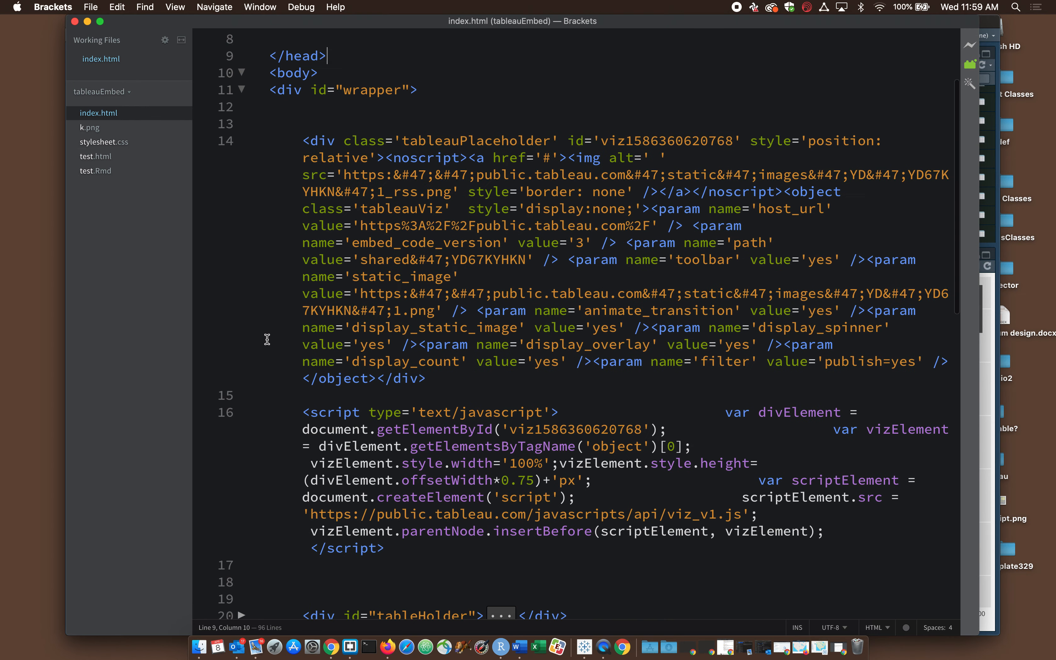
- Highlight the Tableau embed code in index.html and examine its tableauPlaceholder div and JavaScript block
{"action": "left_click_drag", "start_coordinate": [294, 141], "coordinate": [534, 596]}
{"action": "scroll", "coordinate": [533, 572], "scroll_direction": "down", "scroll_amount": 1}
{"action": "left_click", "coordinate": [515, 549]}
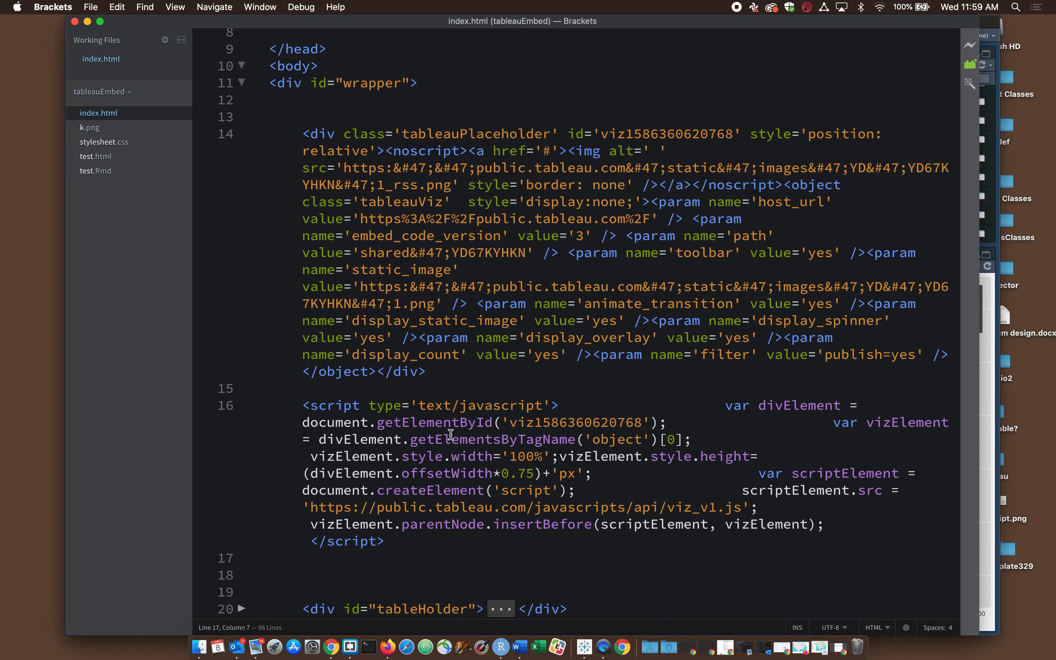
{"action": "left_click", "coordinate": [443, 439]}
{"action": "left_click", "coordinate": [353, 403]}
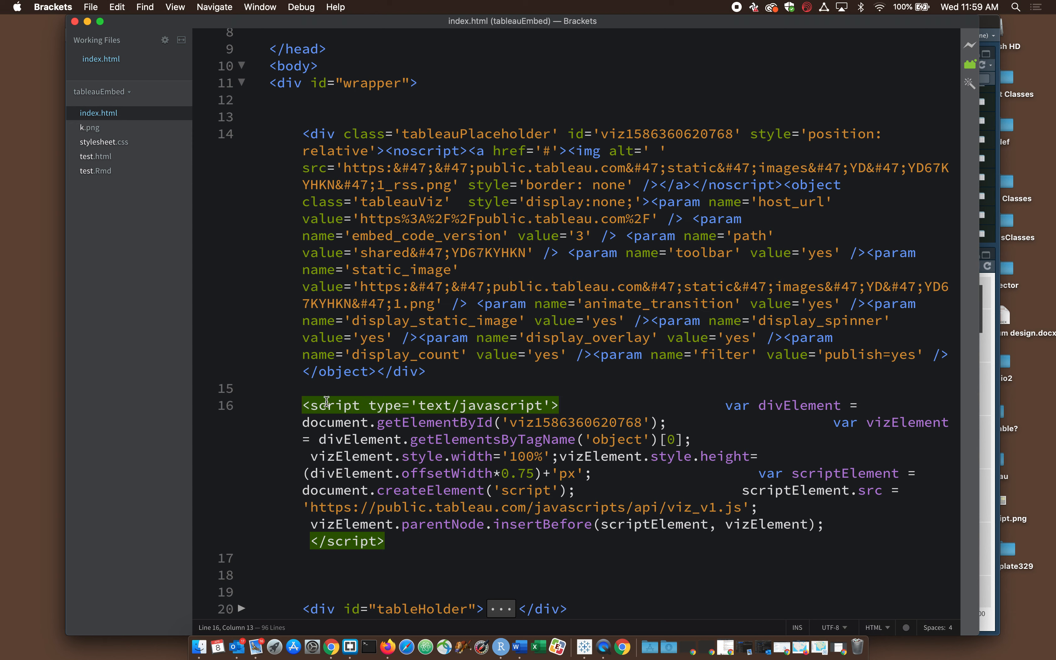
{"action": "left_click", "coordinate": [322, 467]}
{"action": "scroll", "coordinate": [337, 281], "scroll_direction": "up", "scroll_amount": 2}
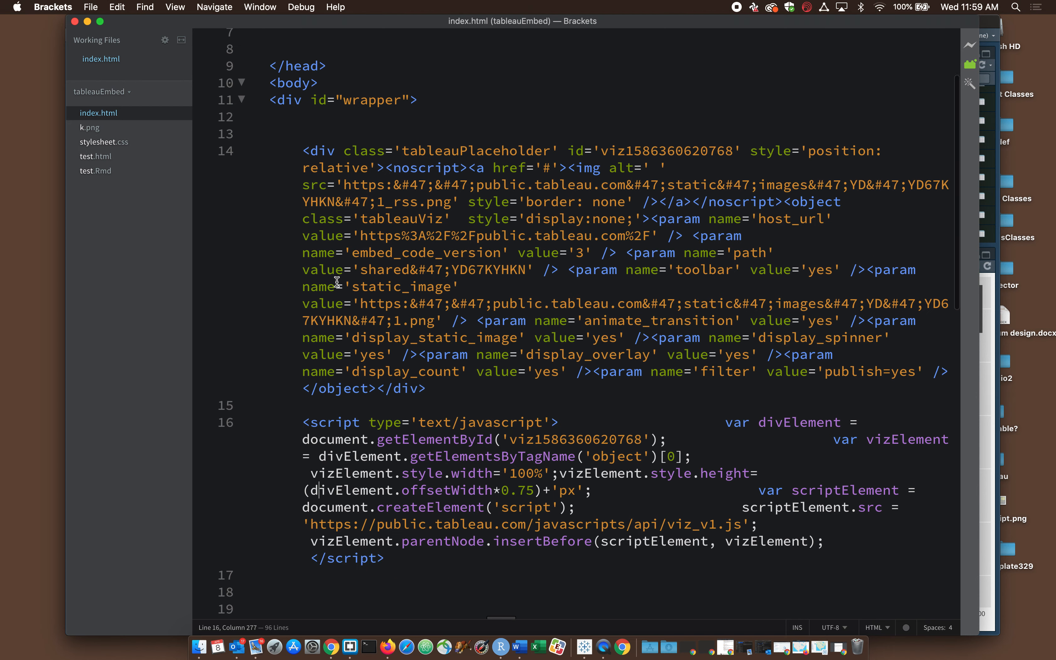